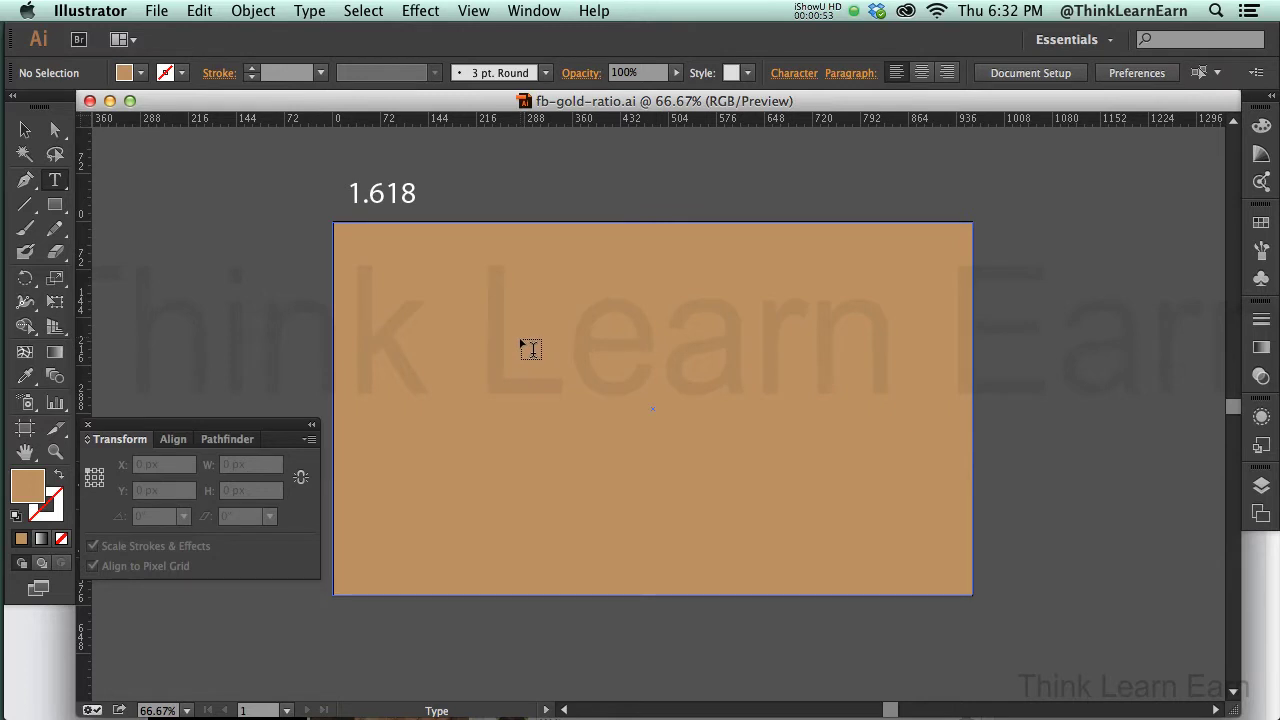
# - Draw a 278 × 278 px square on the tan background and fill it orange-red
pyautogui.press('m')
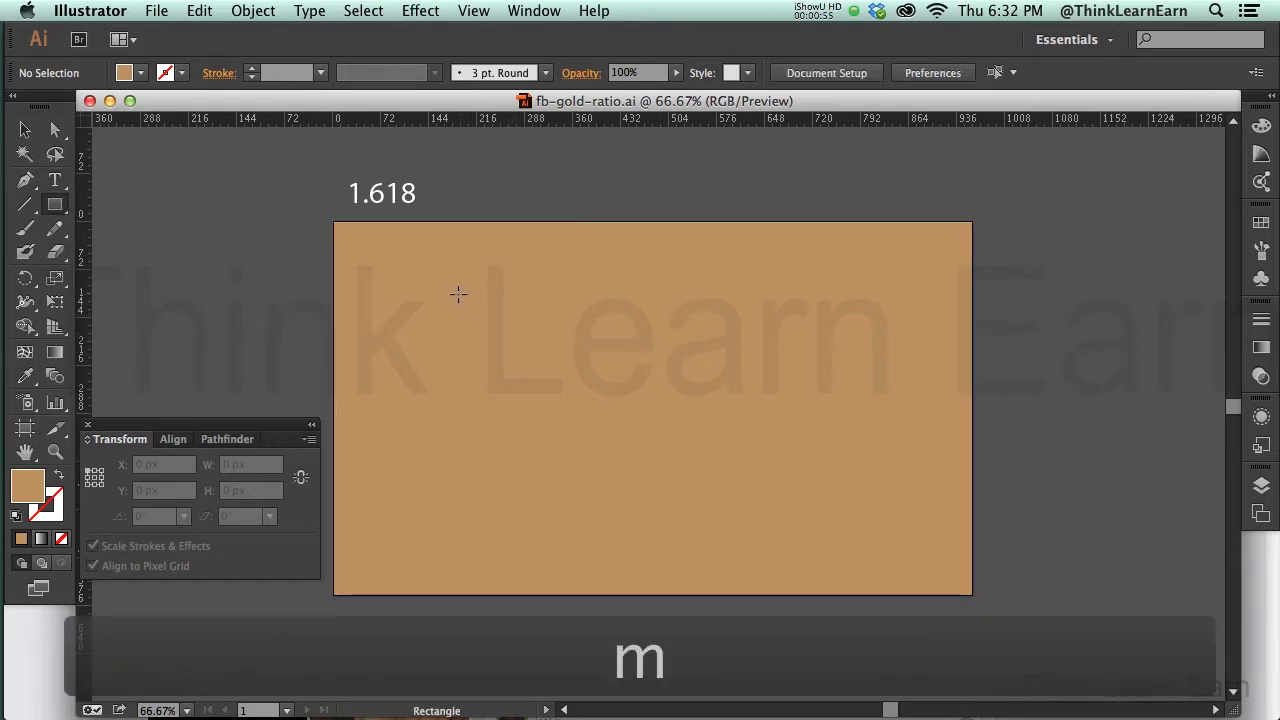
pyautogui.moveTo(460, 291); pyautogui.dragTo(646, 475)
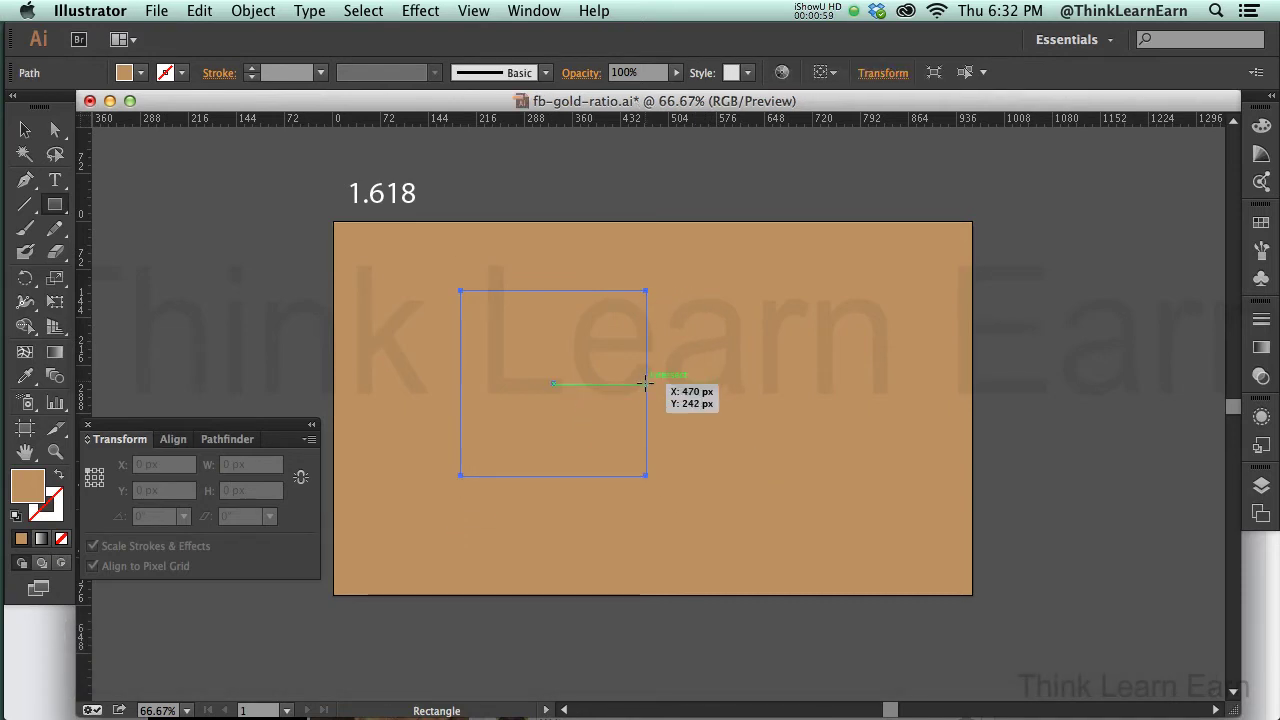
pyautogui.click(1261, 222)
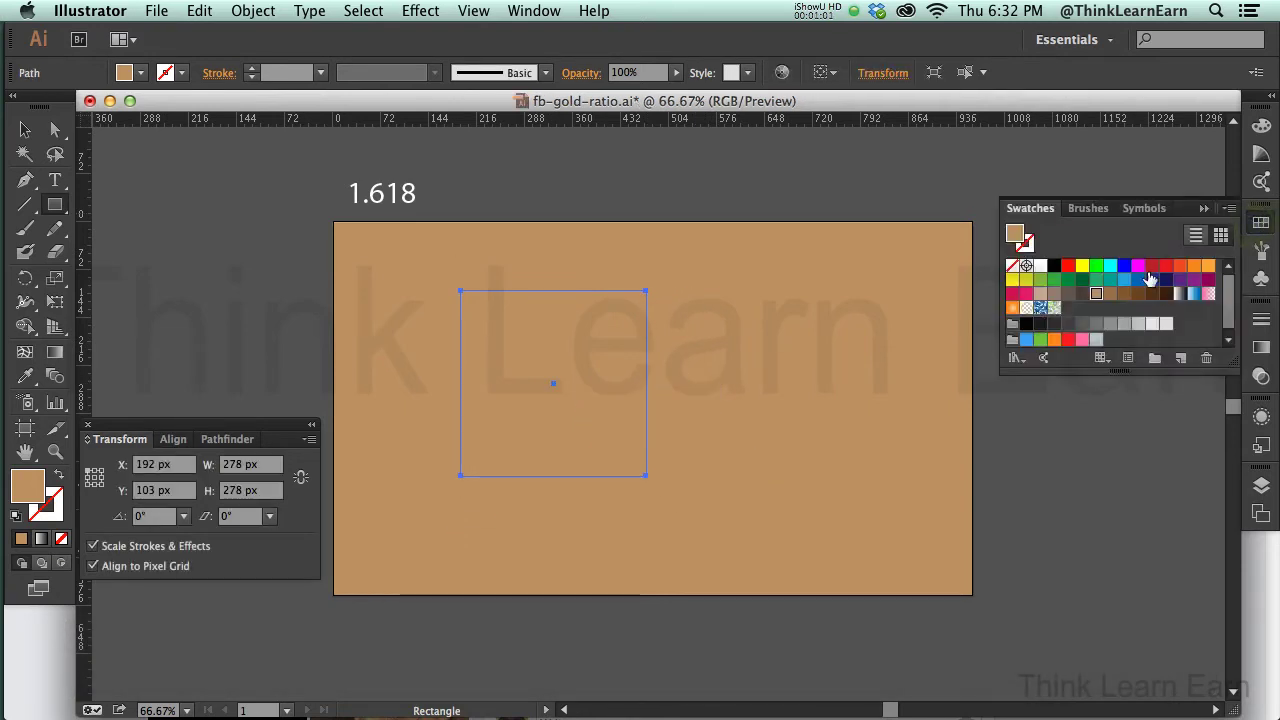
pyautogui.click(1138, 266)
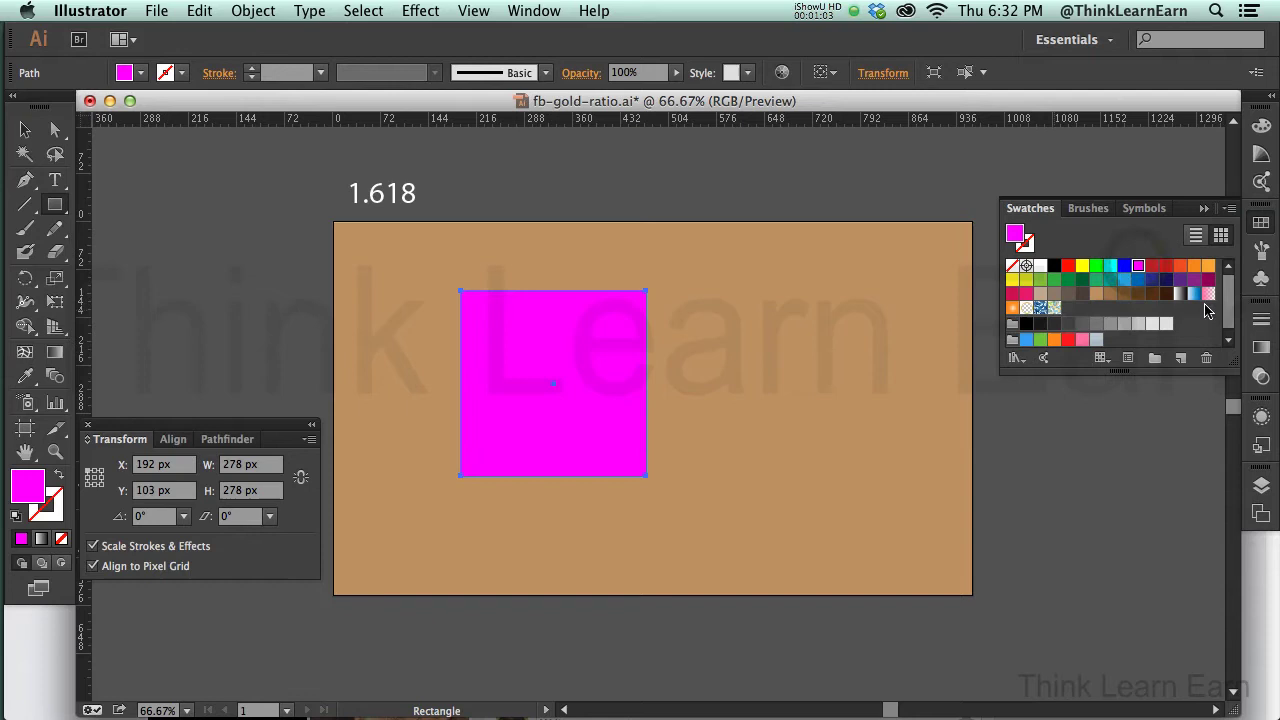
pyautogui.click(1180, 266)
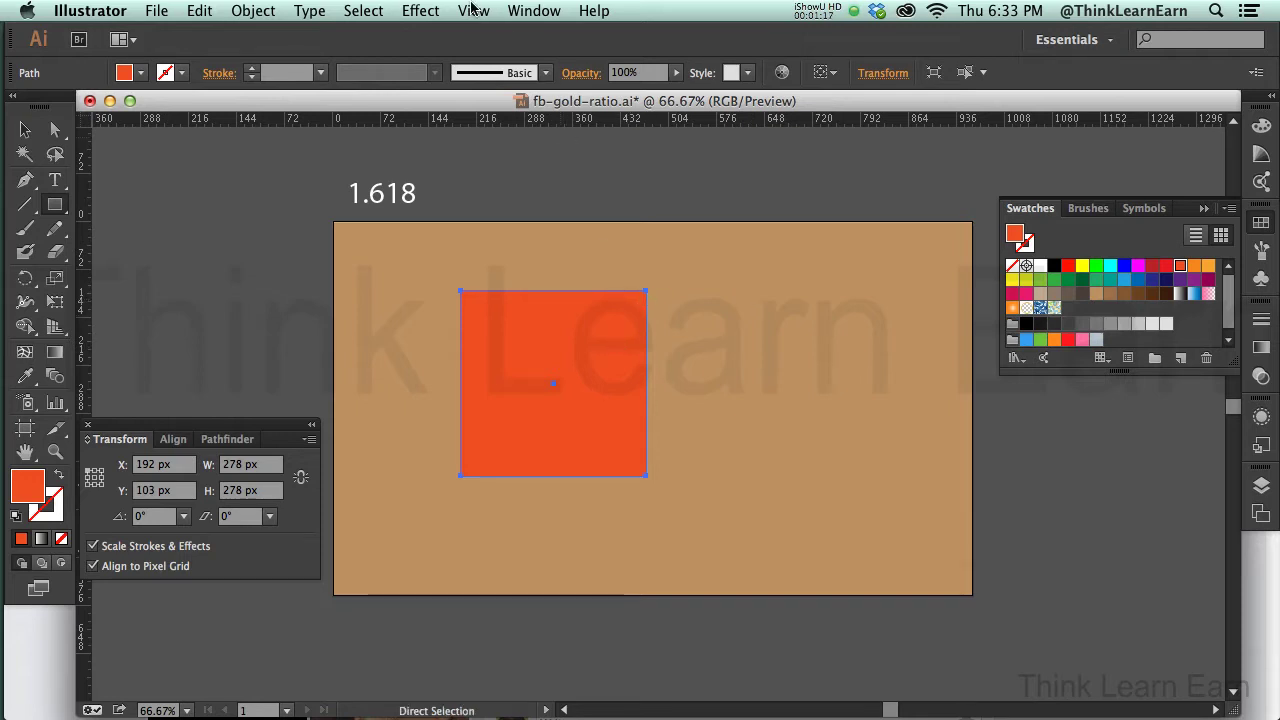
# - Turn on Smart Guides and draw a 626 px circle centred on the square's bottom-edge midpoint
pyautogui.click(473, 10)
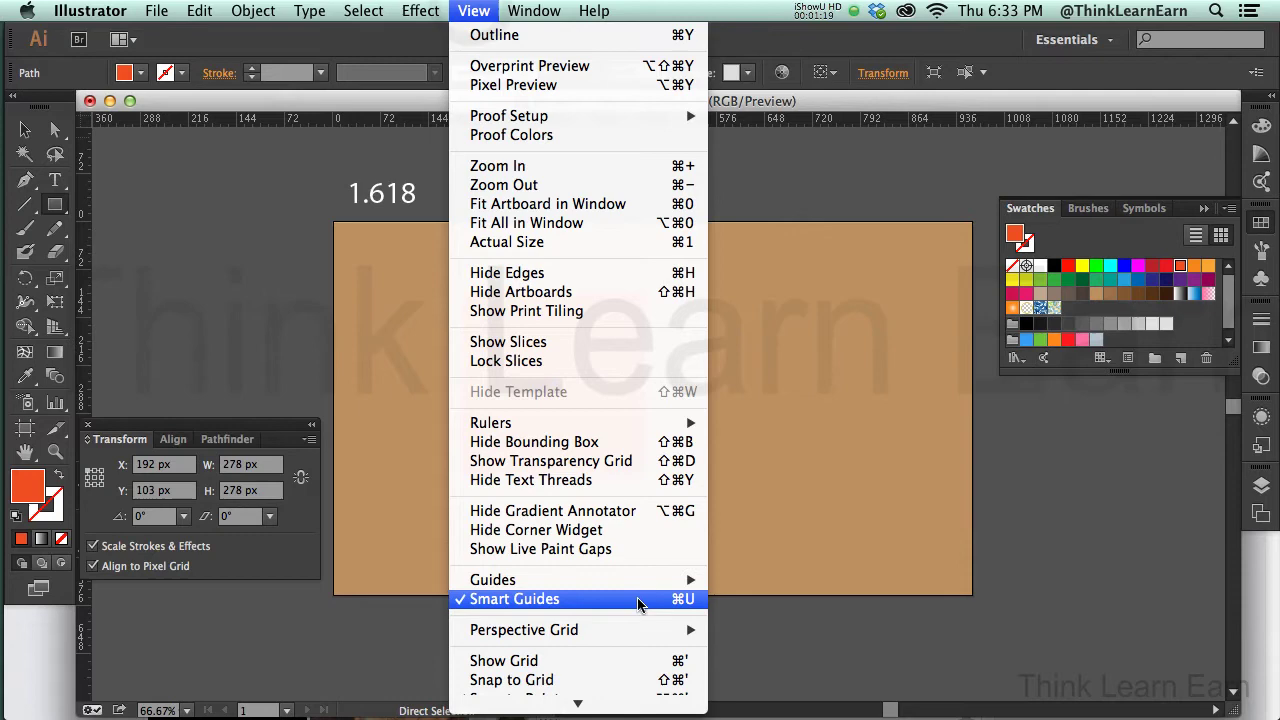
pyautogui.click(473, 10)
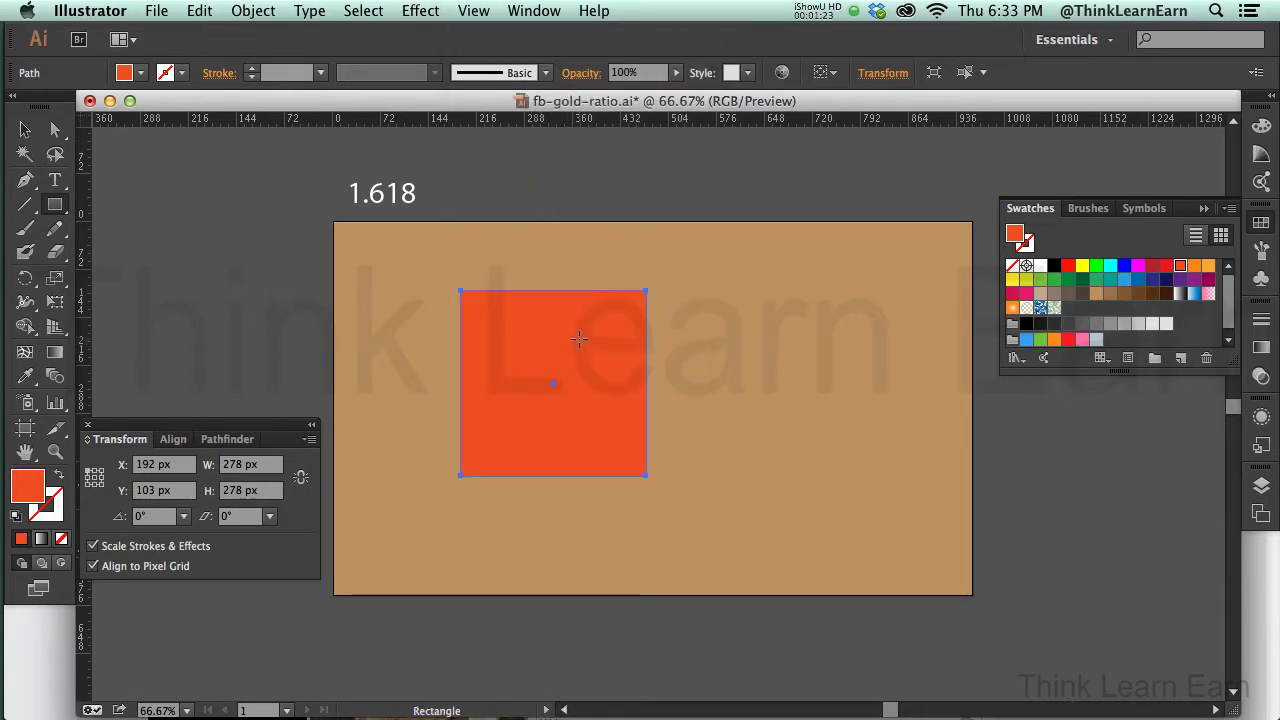
pyautogui.press('l')
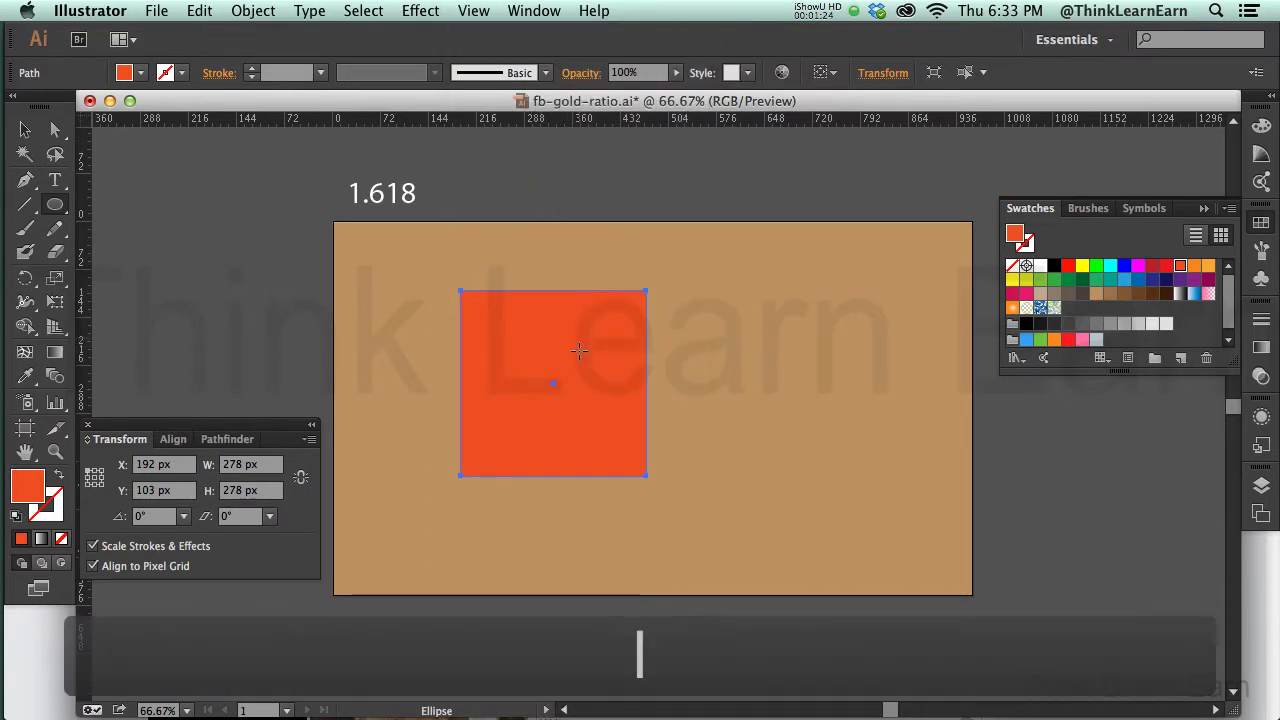
pyautogui.click(552, 478)
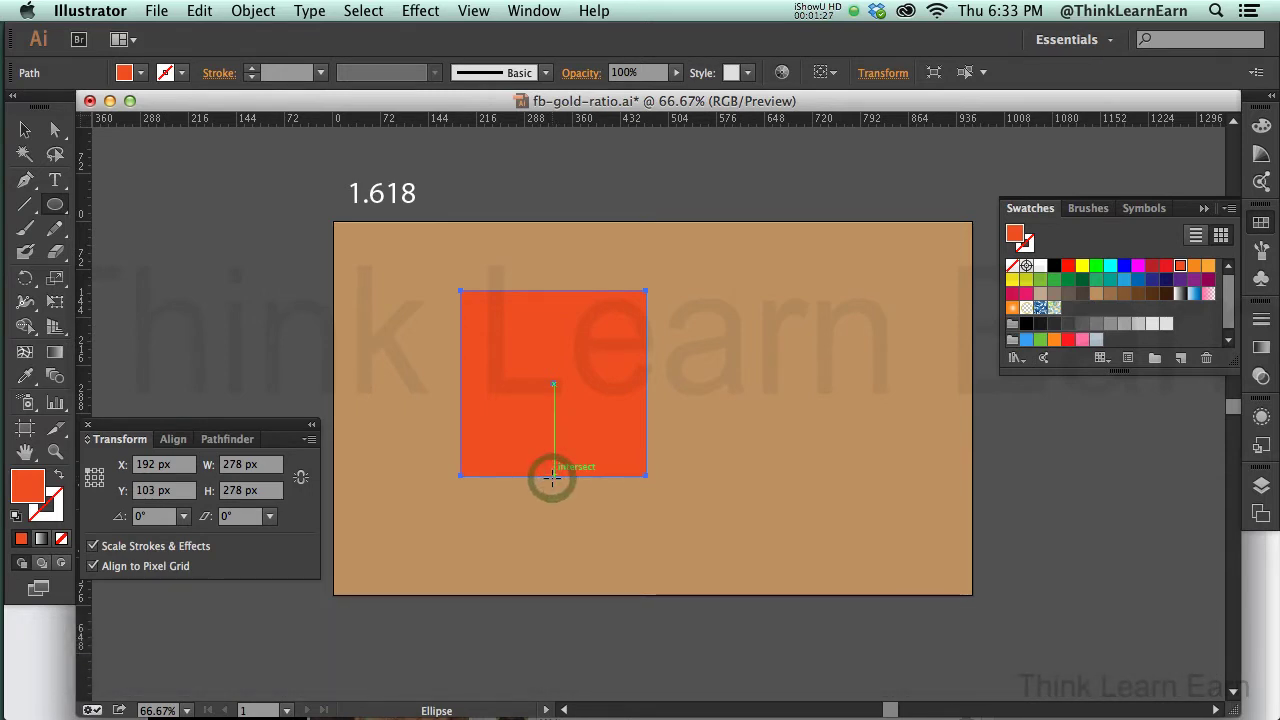
pyautogui.moveTo(552, 478); pyautogui.dragTo(715, 685)
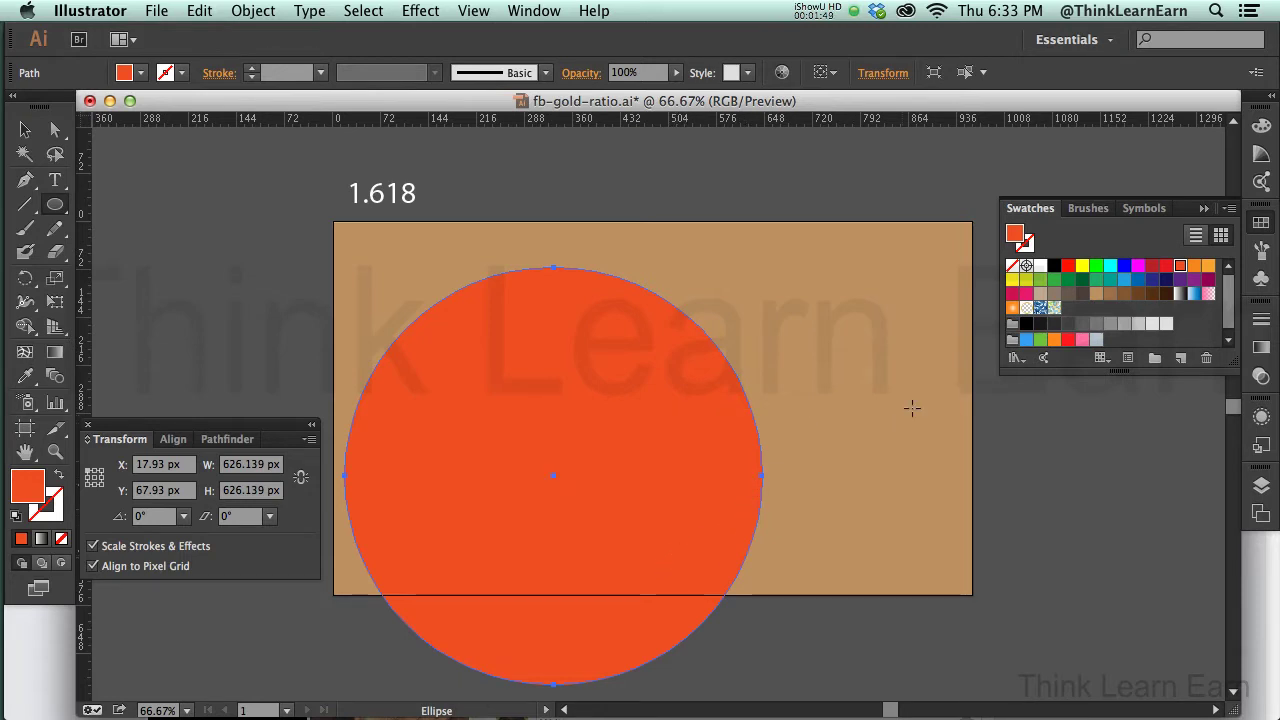
# - Fill the circle green and send it backward behind the orange-red square
pyautogui.click(1040, 280)
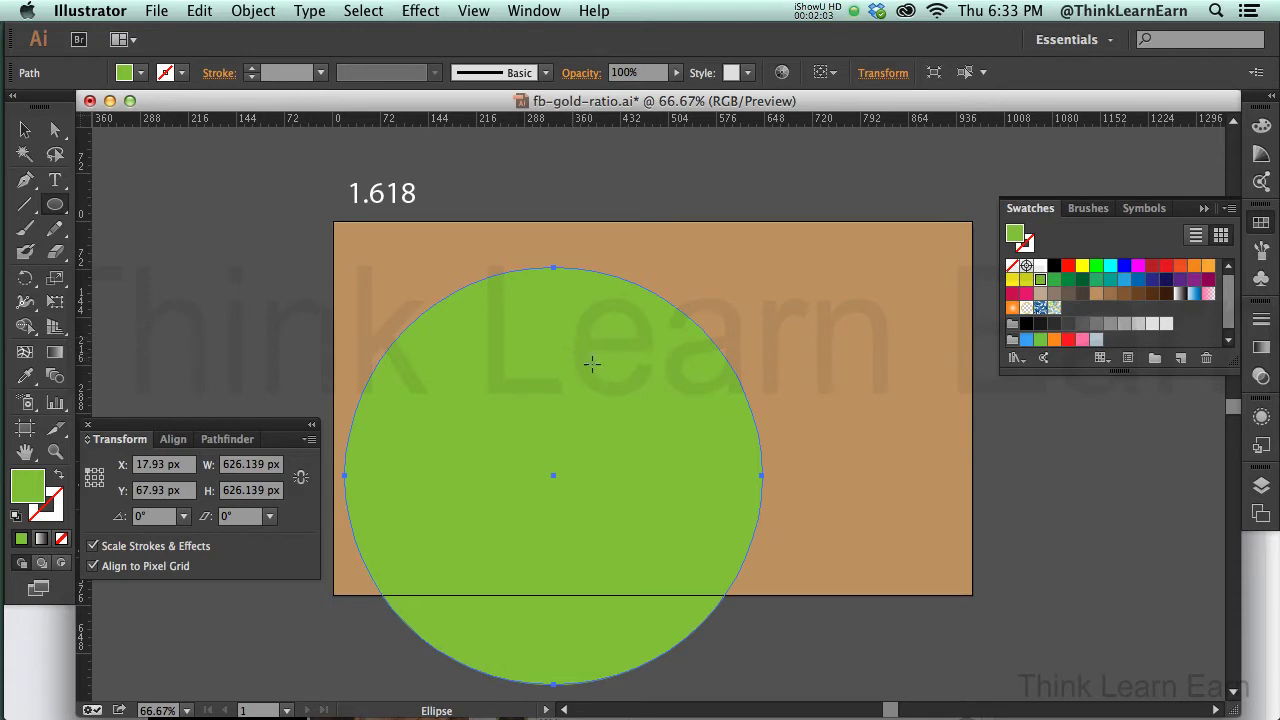
pyautogui.click(253, 11)
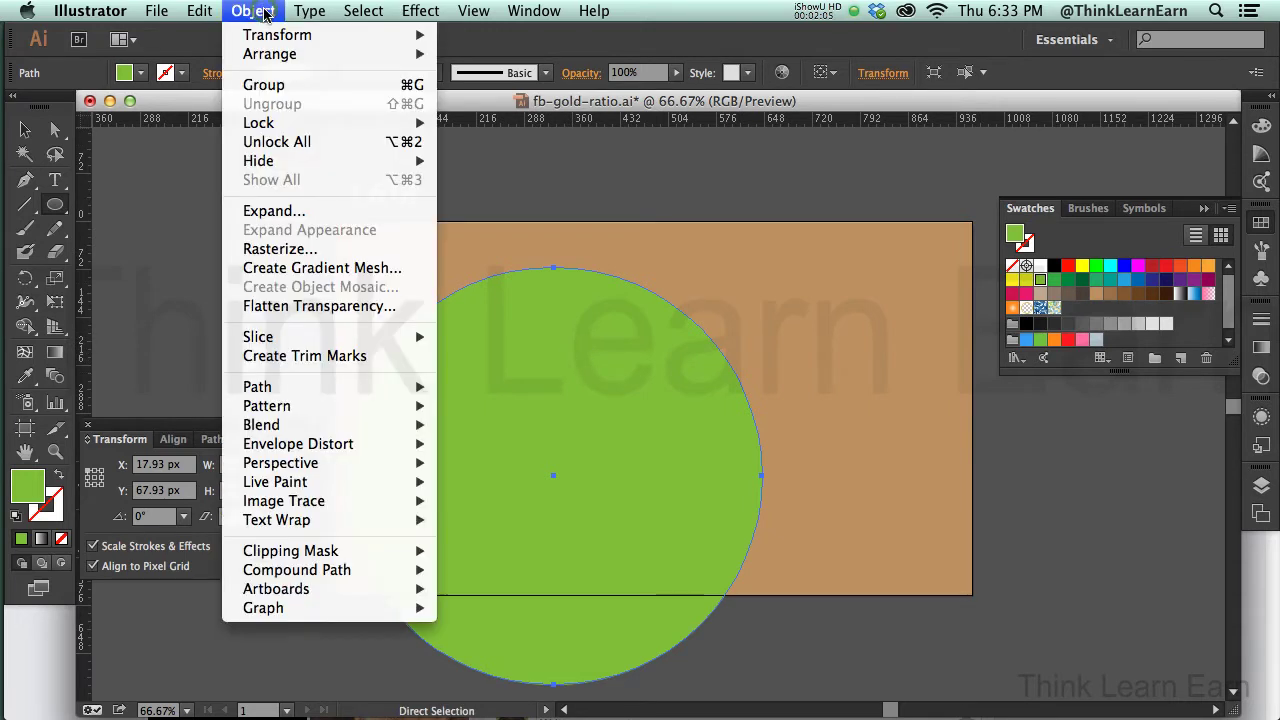
pyautogui.moveTo(274, 57)
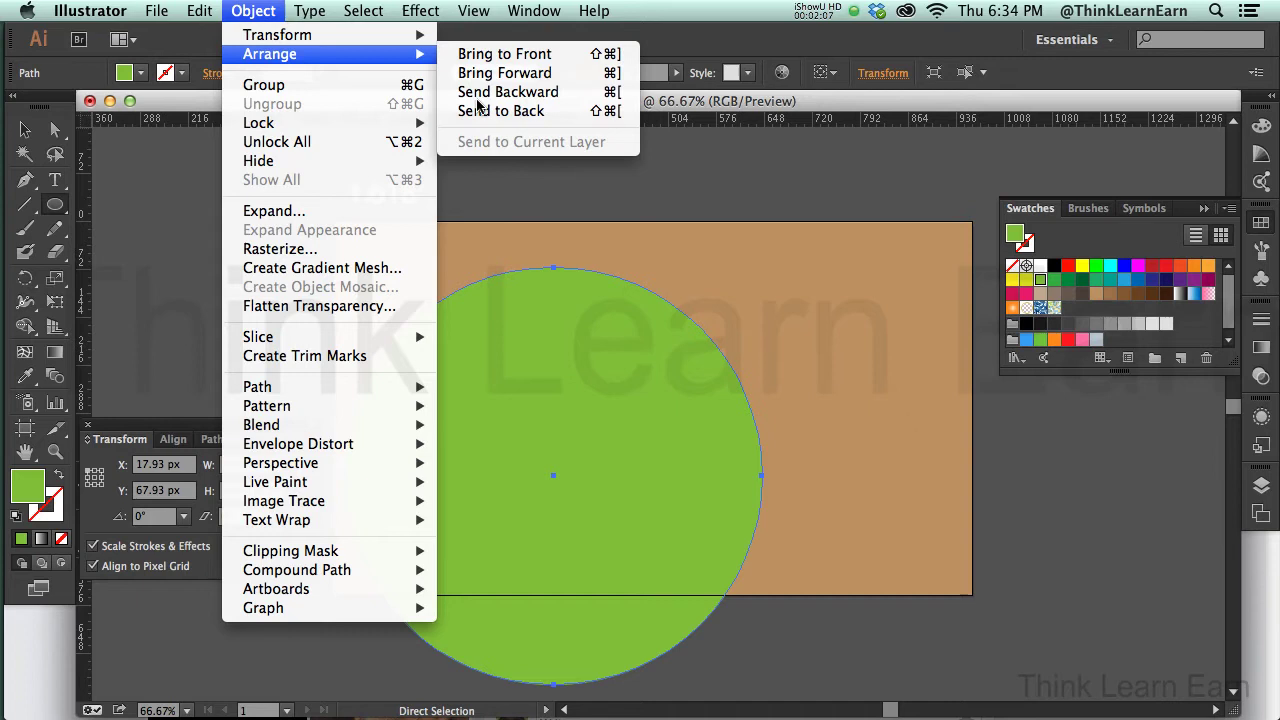
pyautogui.click(576, 98)
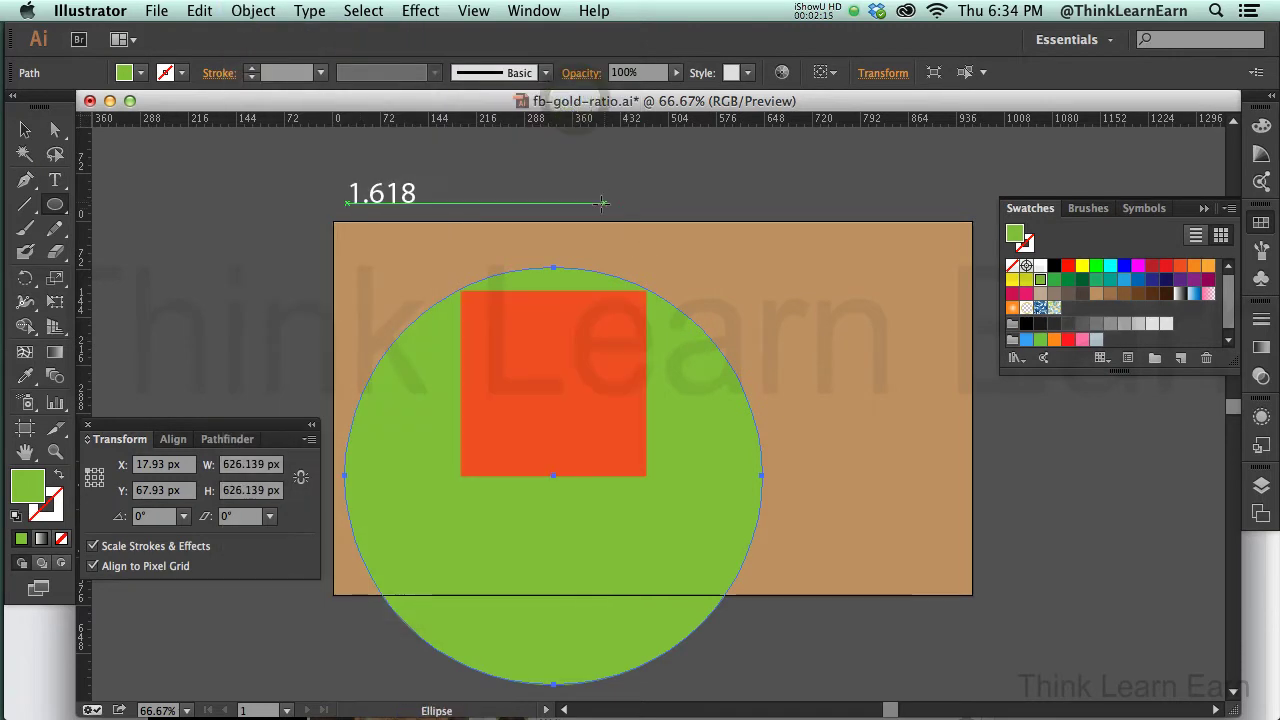
# - Select the square, circle and tan rectangle in turn with Direct Selection, then deselect
pyautogui.press('a')
pyautogui.click(645, 203)
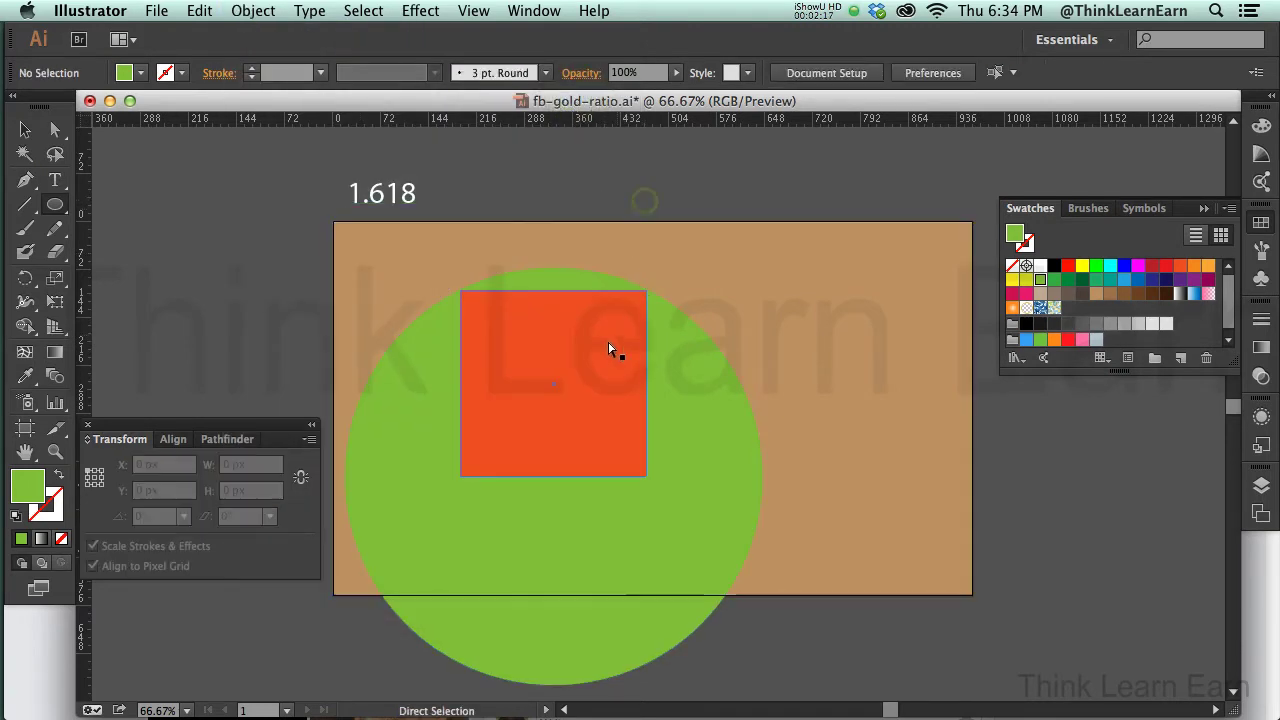
pyautogui.click(610, 342)
pyautogui.click(660, 341)
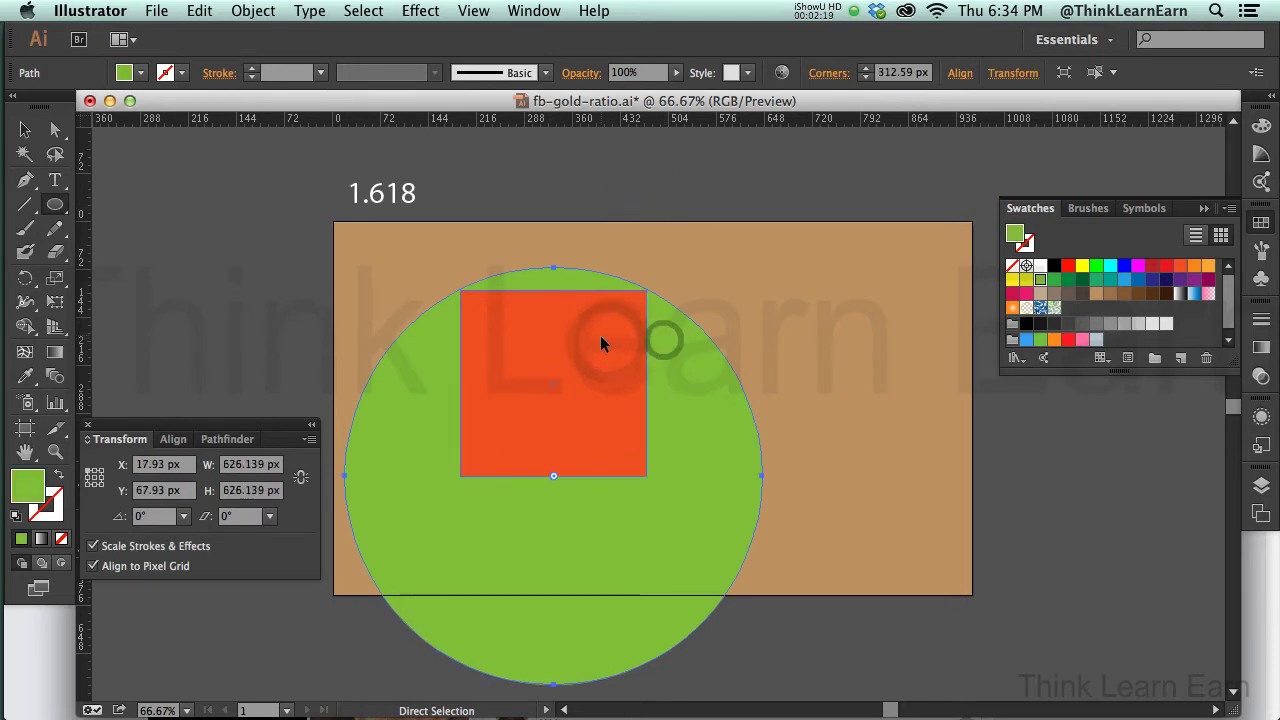
pyautogui.click(600, 340)
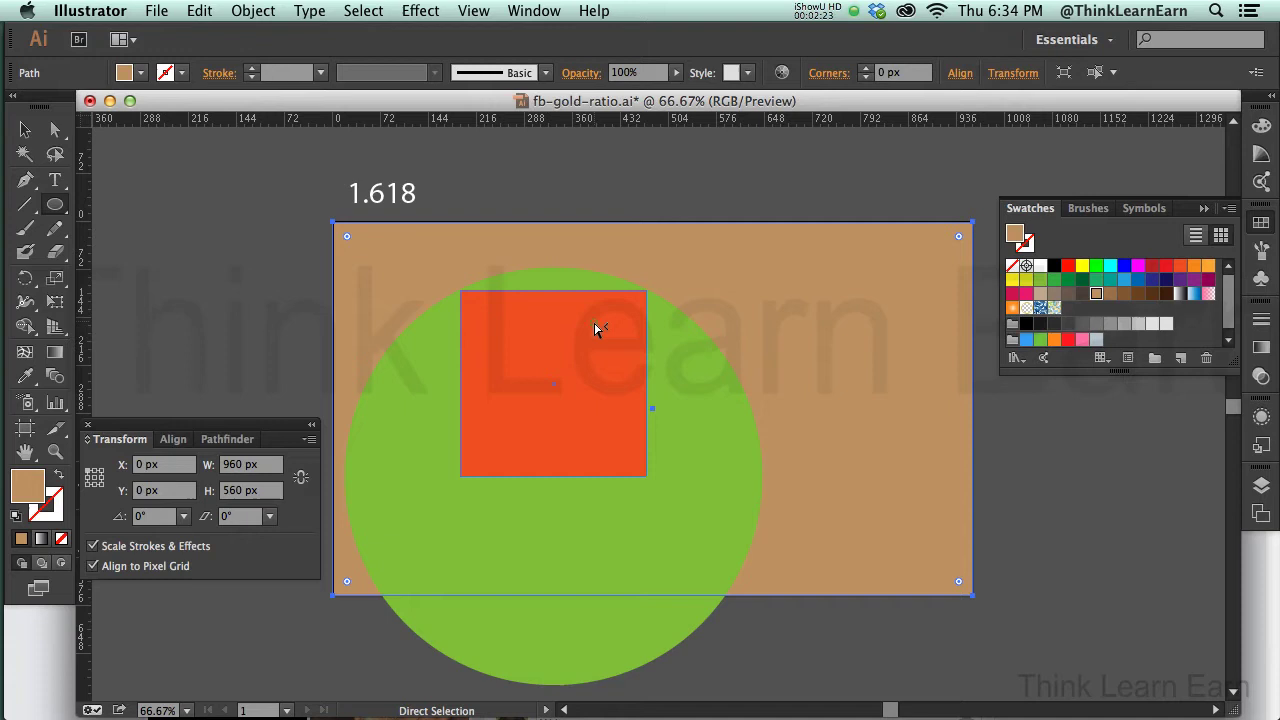
pyautogui.click(595, 328)
pyautogui.keyDown('shift'); pyautogui.click(680, 372); pyautogui.keyUp('shift')
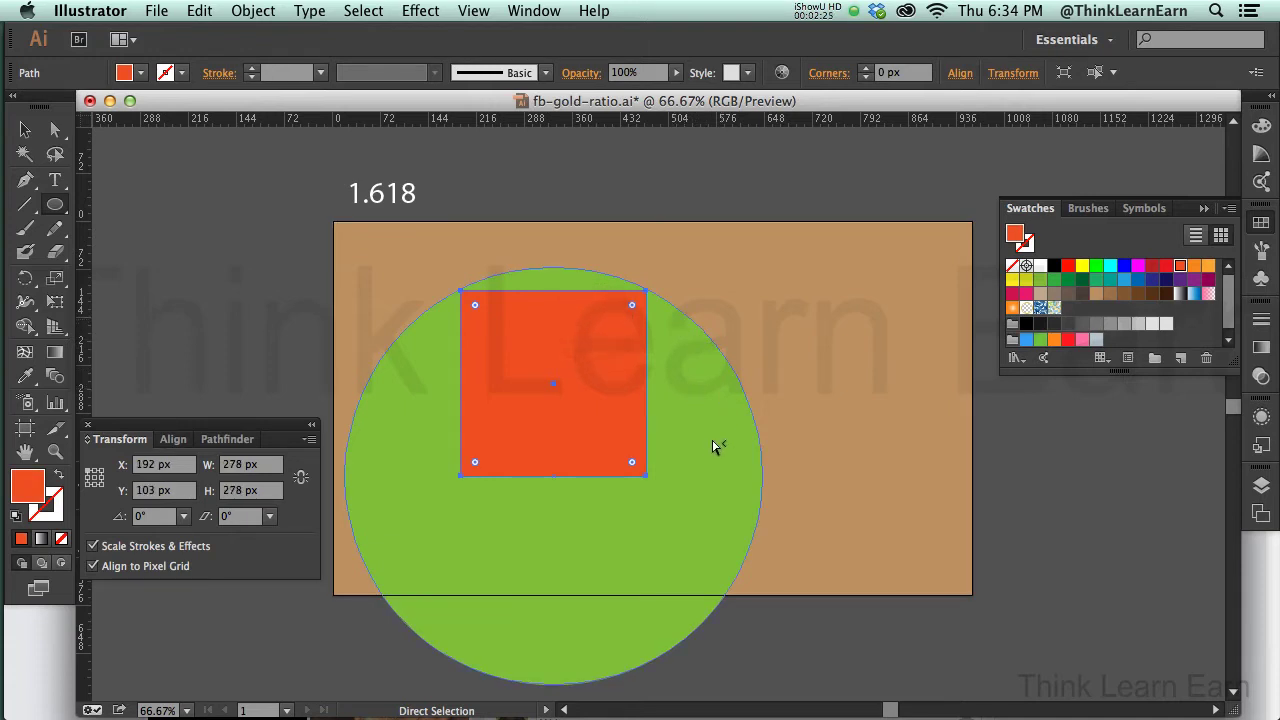
pyautogui.click(529, 312)
pyautogui.keyDown('super'); pyautogui.click(1032, 455); pyautogui.keyUp('super')
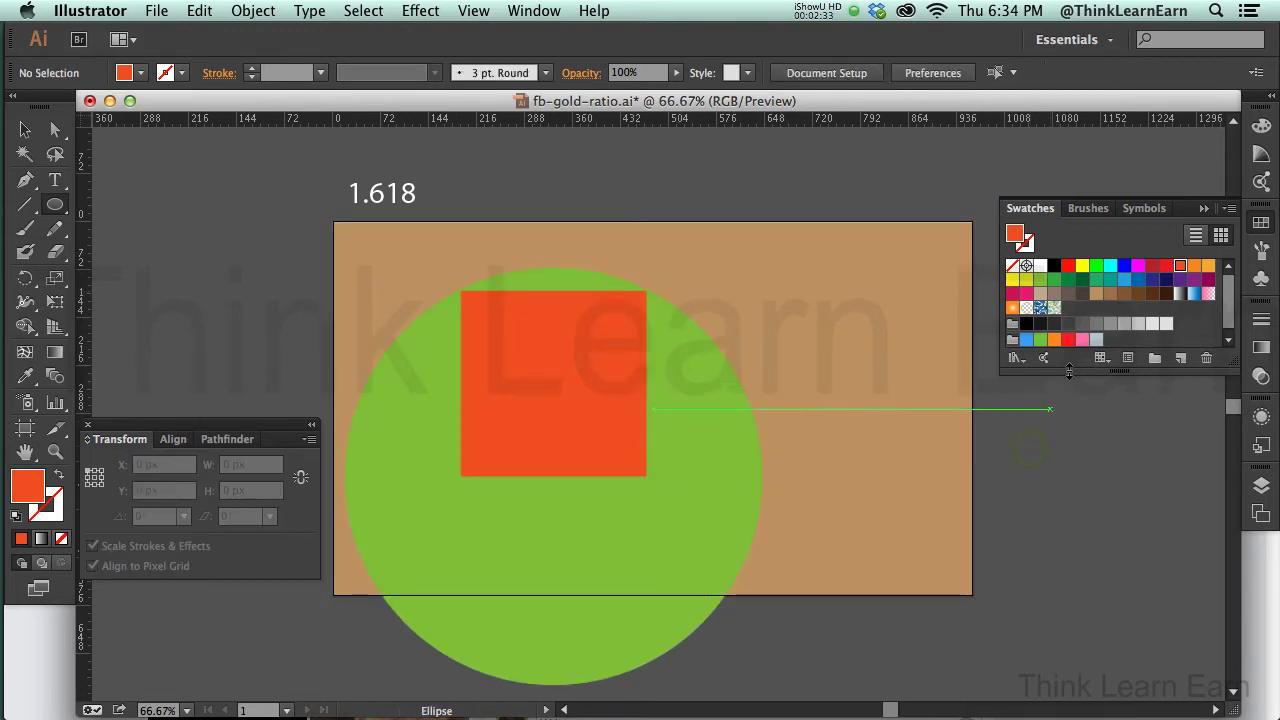
# - Draw a 174 × 278 px rectangle beside the square's top-right corner and fill it magenta
pyautogui.click(1054, 280)
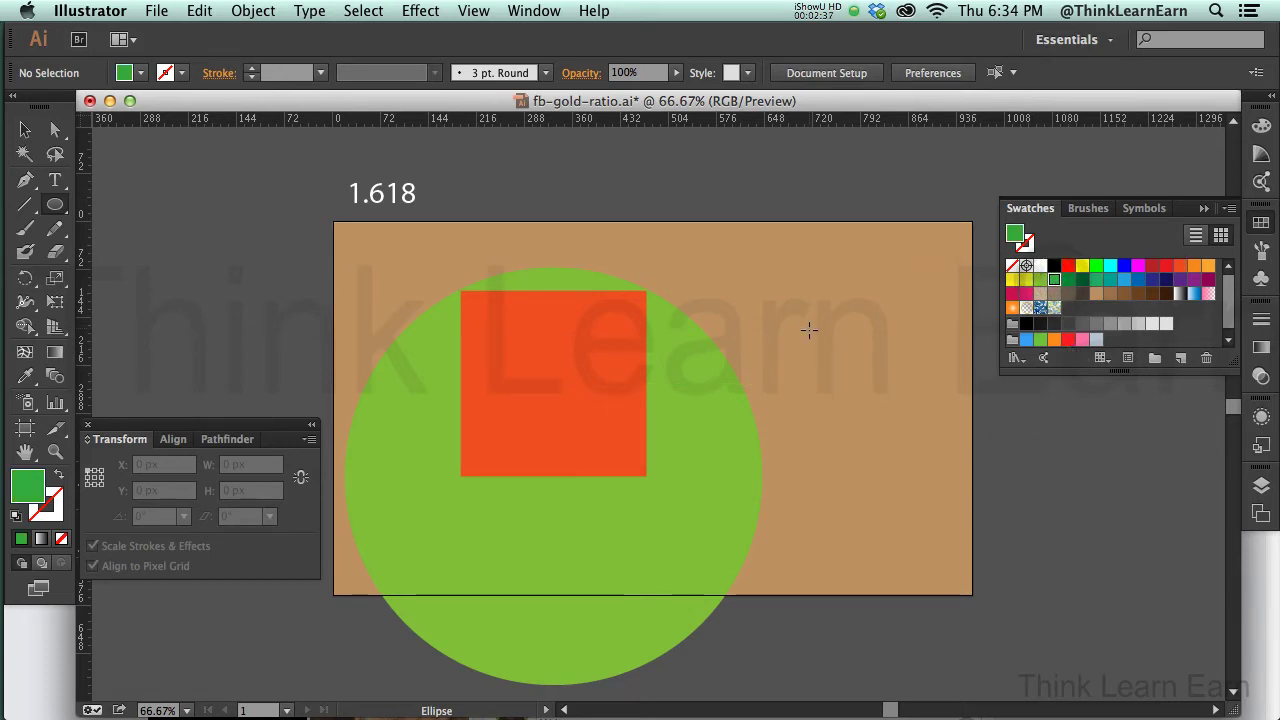
pyautogui.press('m')
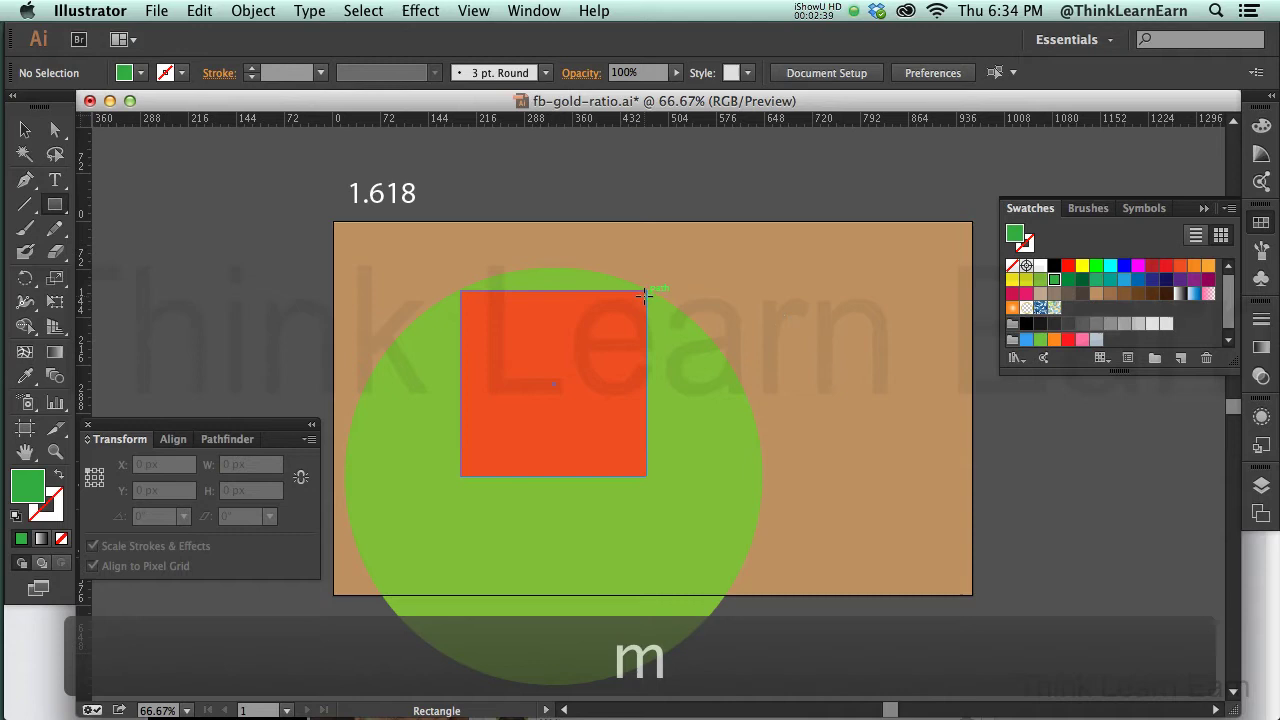
pyautogui.moveTo(646, 291); pyautogui.dragTo(761, 480)
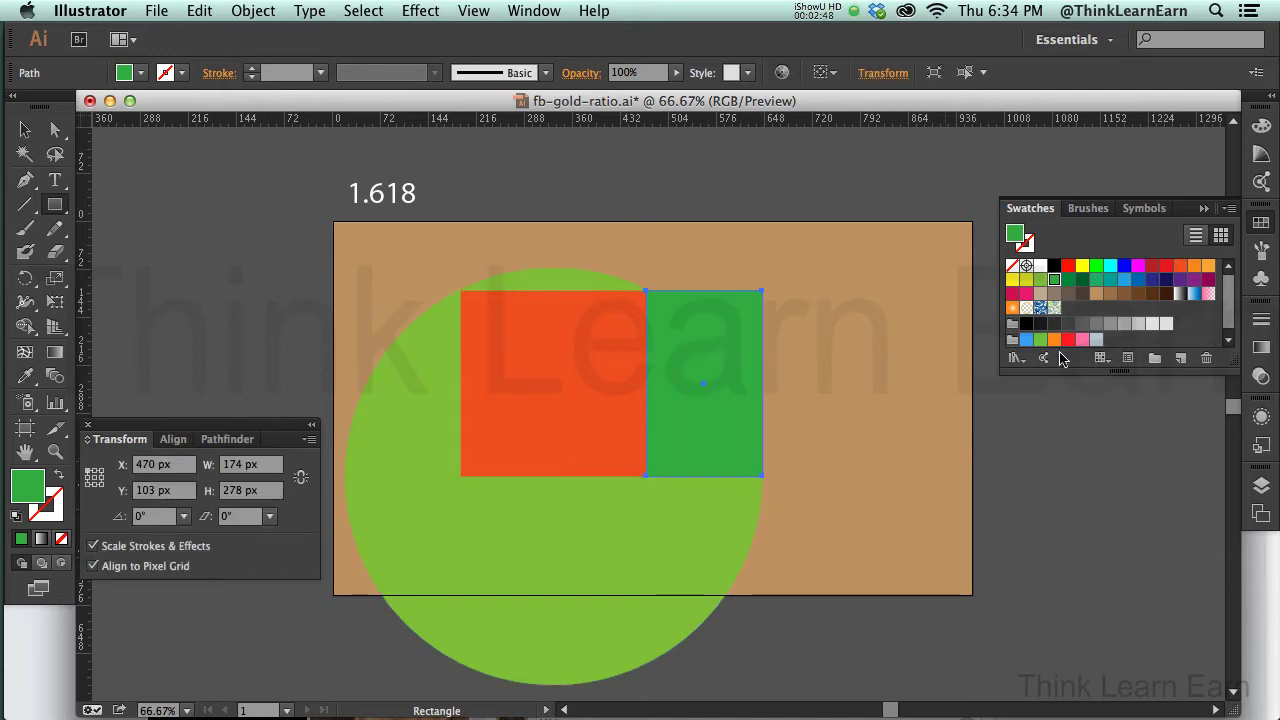
pyautogui.click(1026, 293)
pyautogui.press('a')
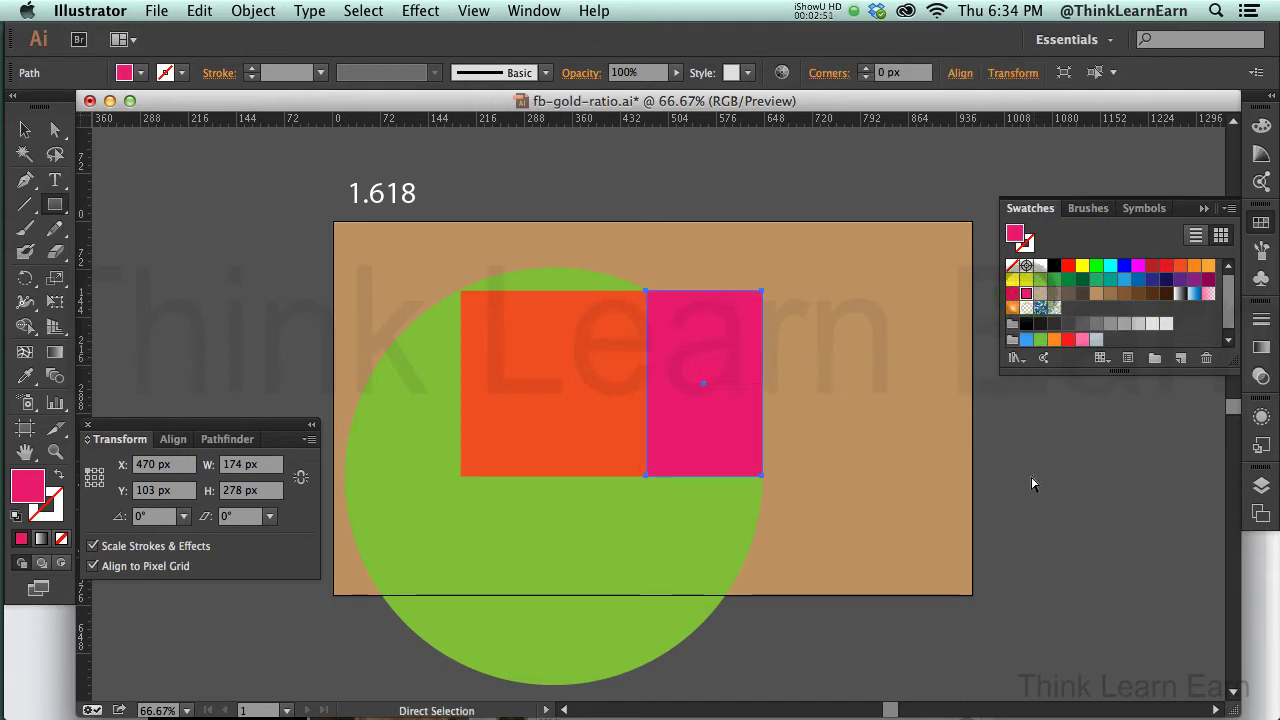
pyautogui.click(925, 421)
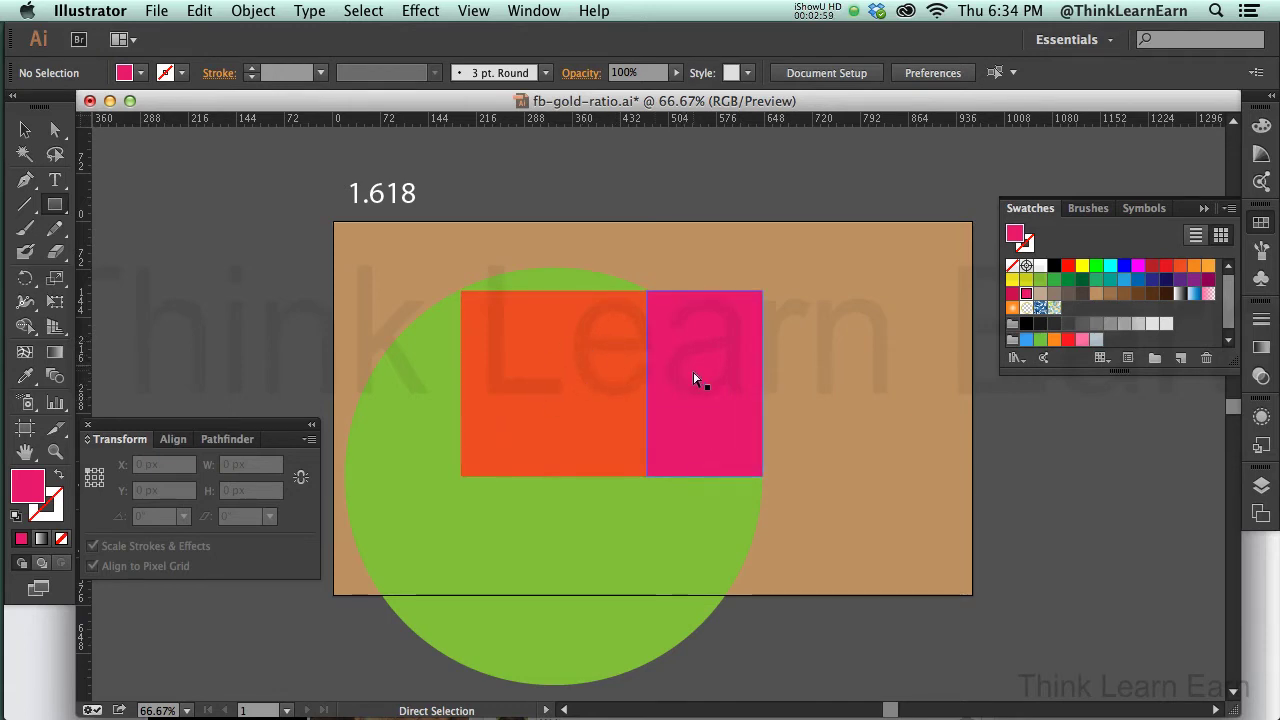
# - Select the orange square and pink rectangle and drag them to the top-left corner
pyautogui.click(597, 354)
pyautogui.keyDown('shift'); pyautogui.click(681, 370); pyautogui.keyUp('shift')
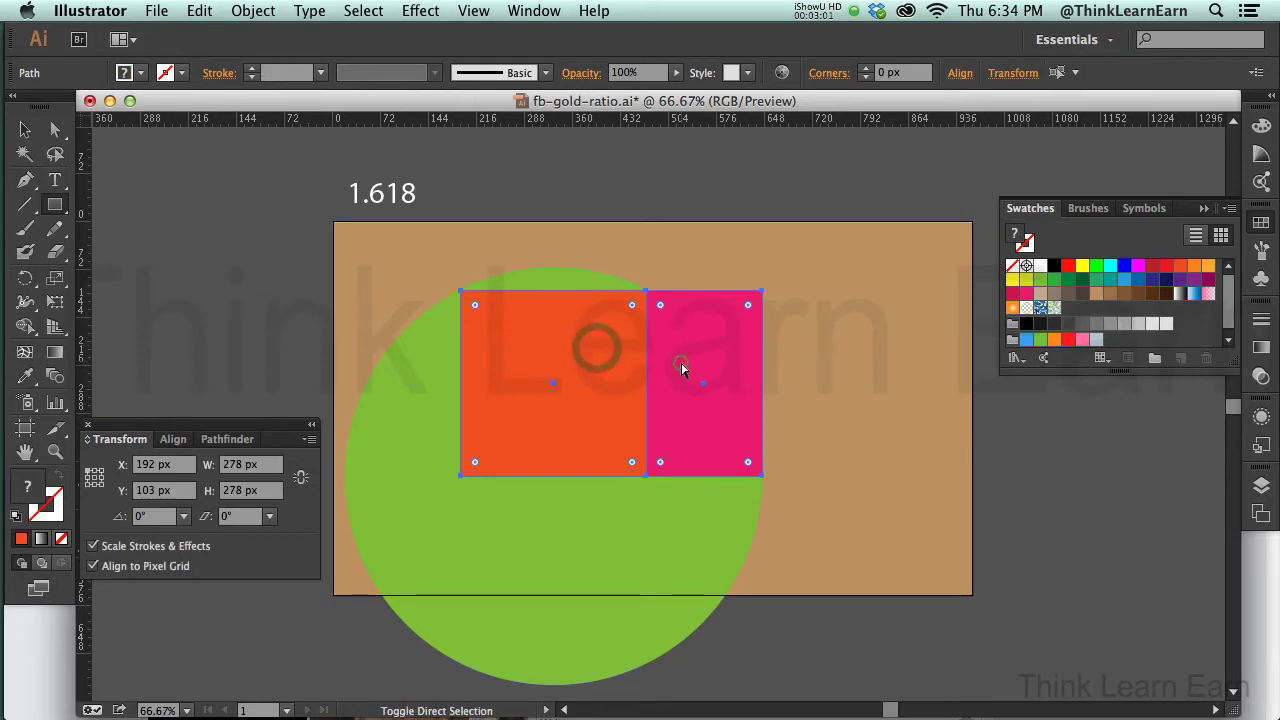
pyautogui.moveTo(681, 370); pyautogui.dragTo(557, 300)
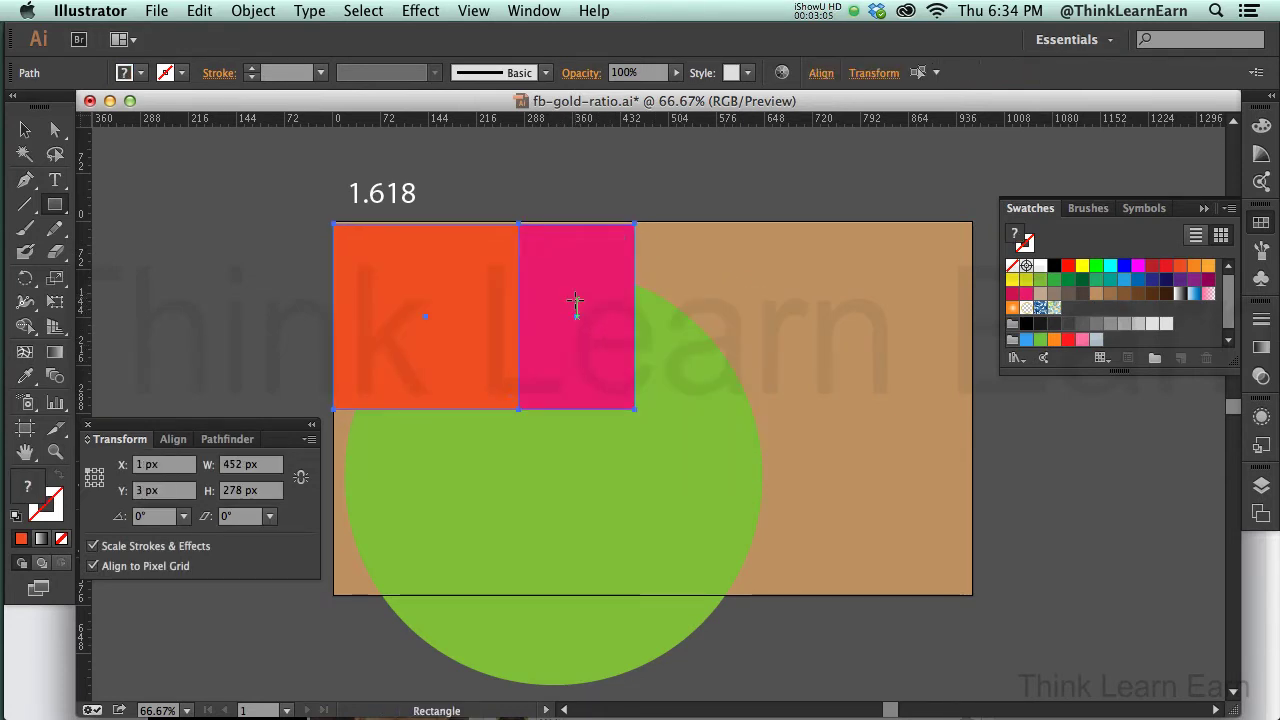
# - Scale the pair up from the top-left corner, then undo the scaling
pyautogui.press('s')
pyautogui.click(334, 224)
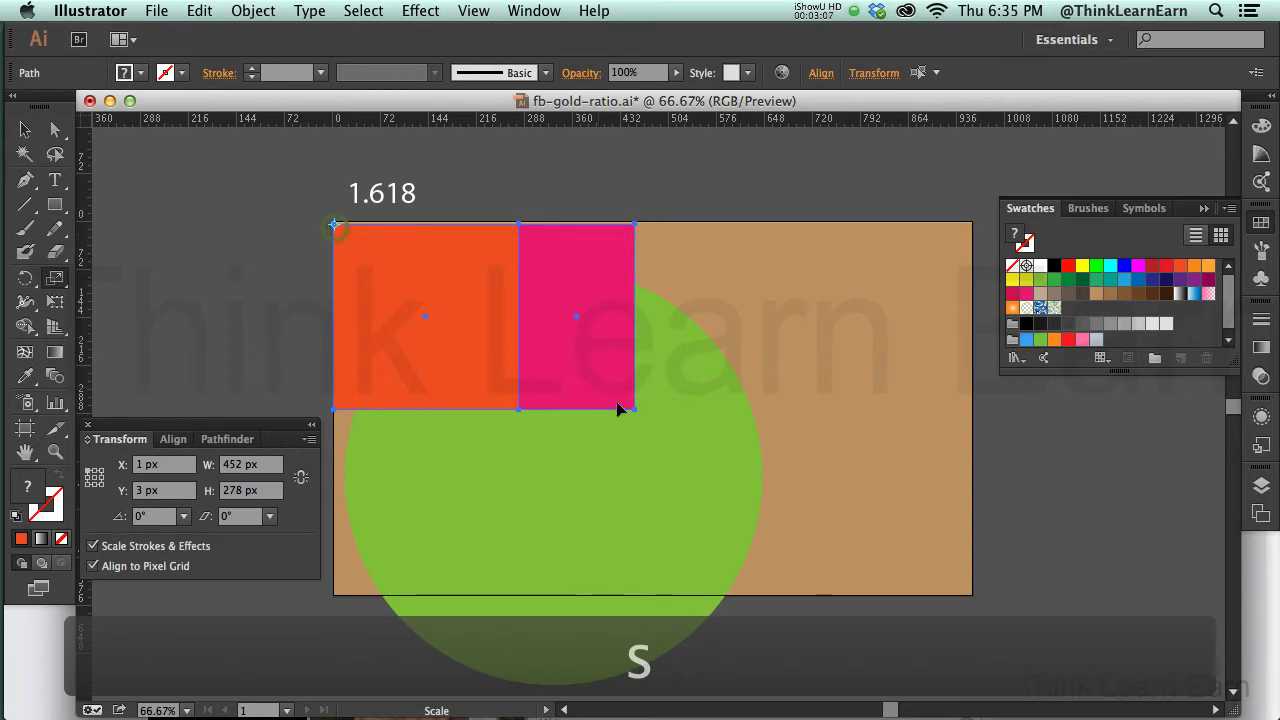
pyautogui.moveTo(632, 417); pyautogui.dragTo(969, 593)
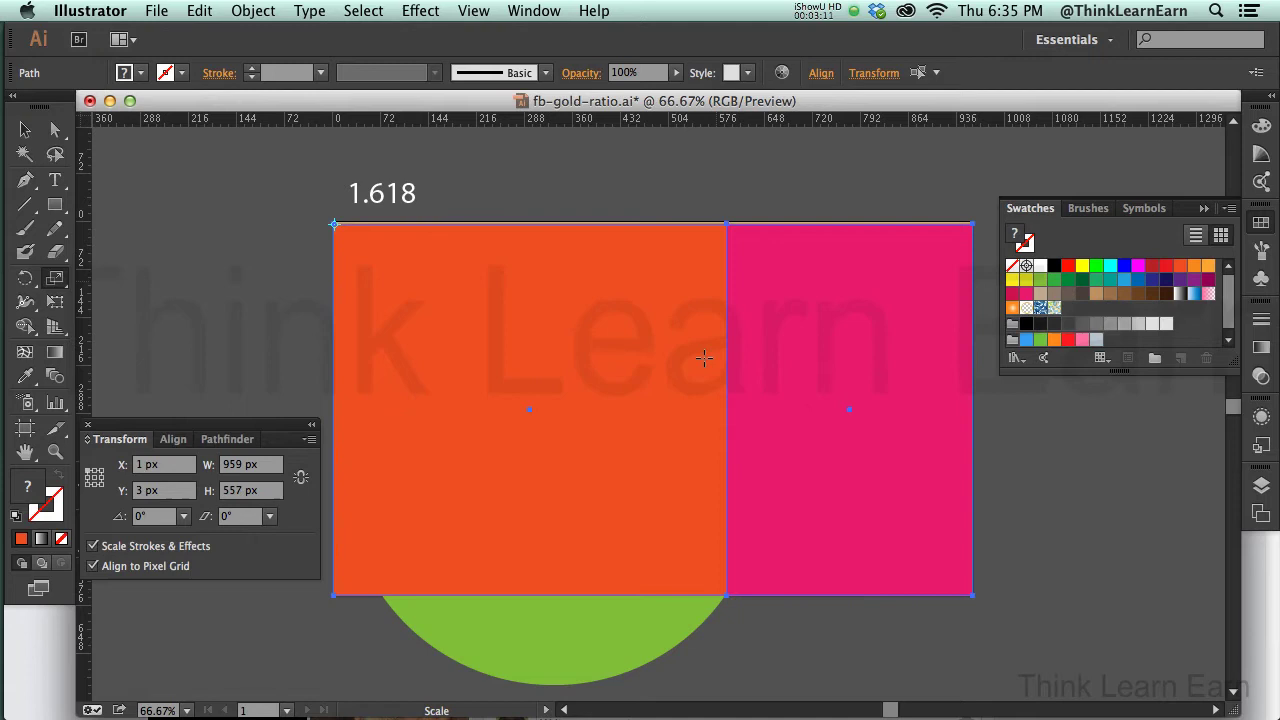
pyautogui.press('a')
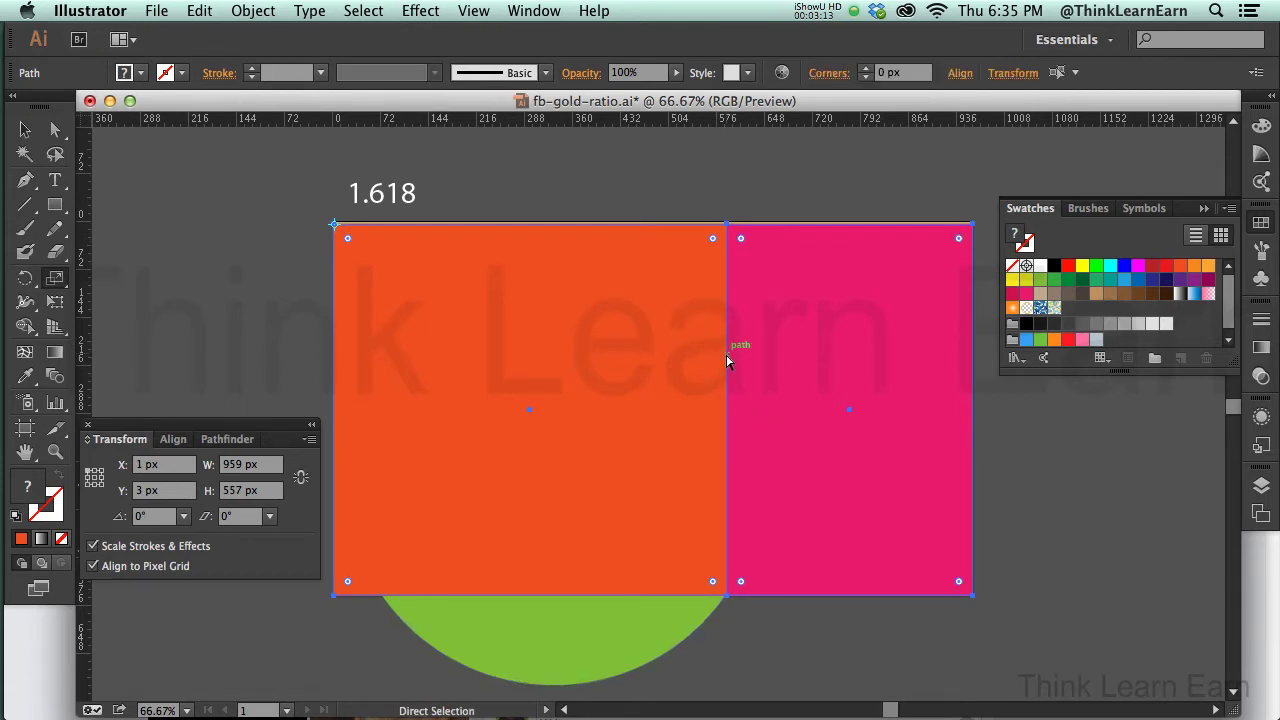
pyautogui.press('super+z')
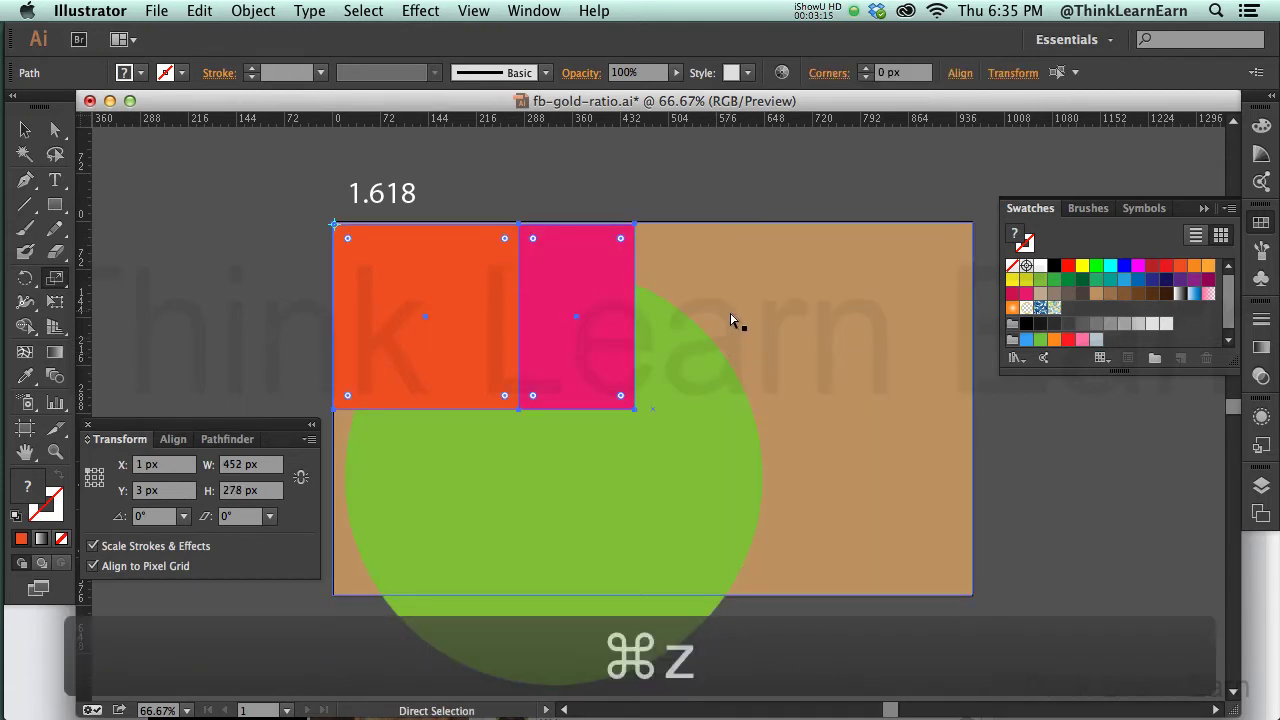
# - Select the pink and orange rectangles and green circle, delete them, then undo the deletion
pyautogui.click(701, 208)
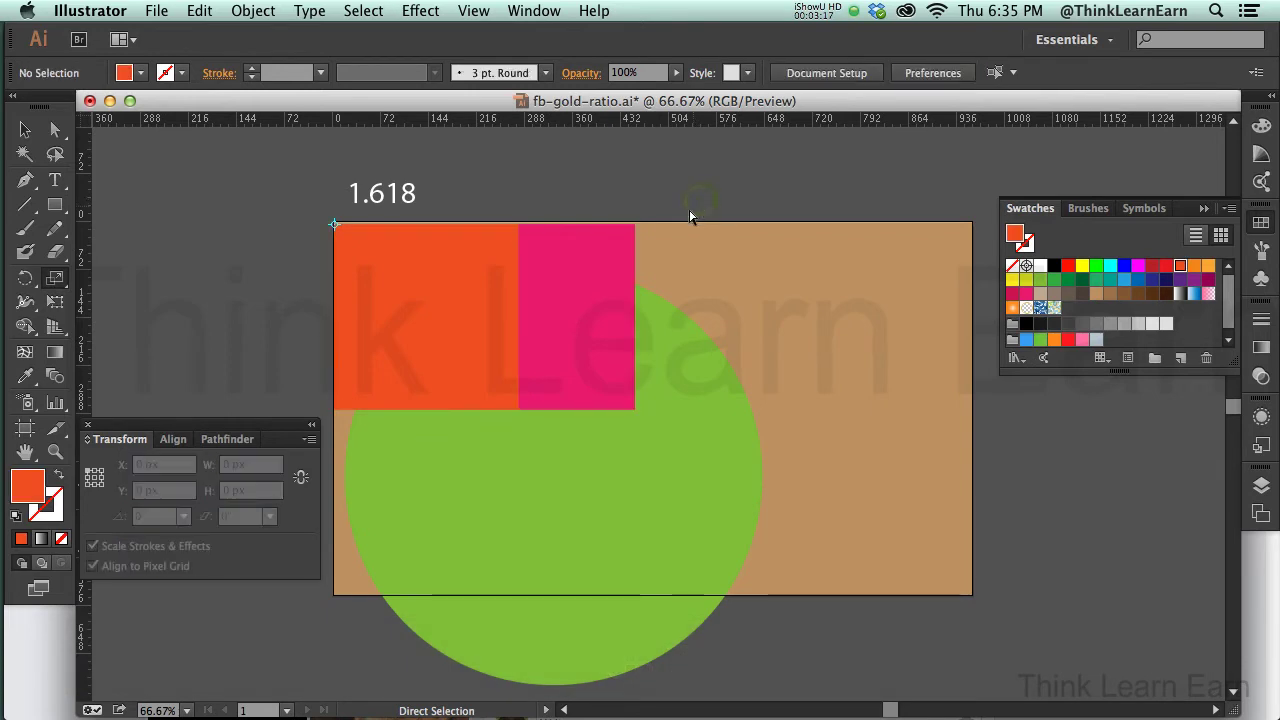
pyautogui.click(594, 272)
pyautogui.keyDown('shift'); pyautogui.click(440, 275); pyautogui.keyUp('shift')
pyautogui.keyDown('shift'); pyautogui.click(507, 423); pyautogui.keyUp('shift')
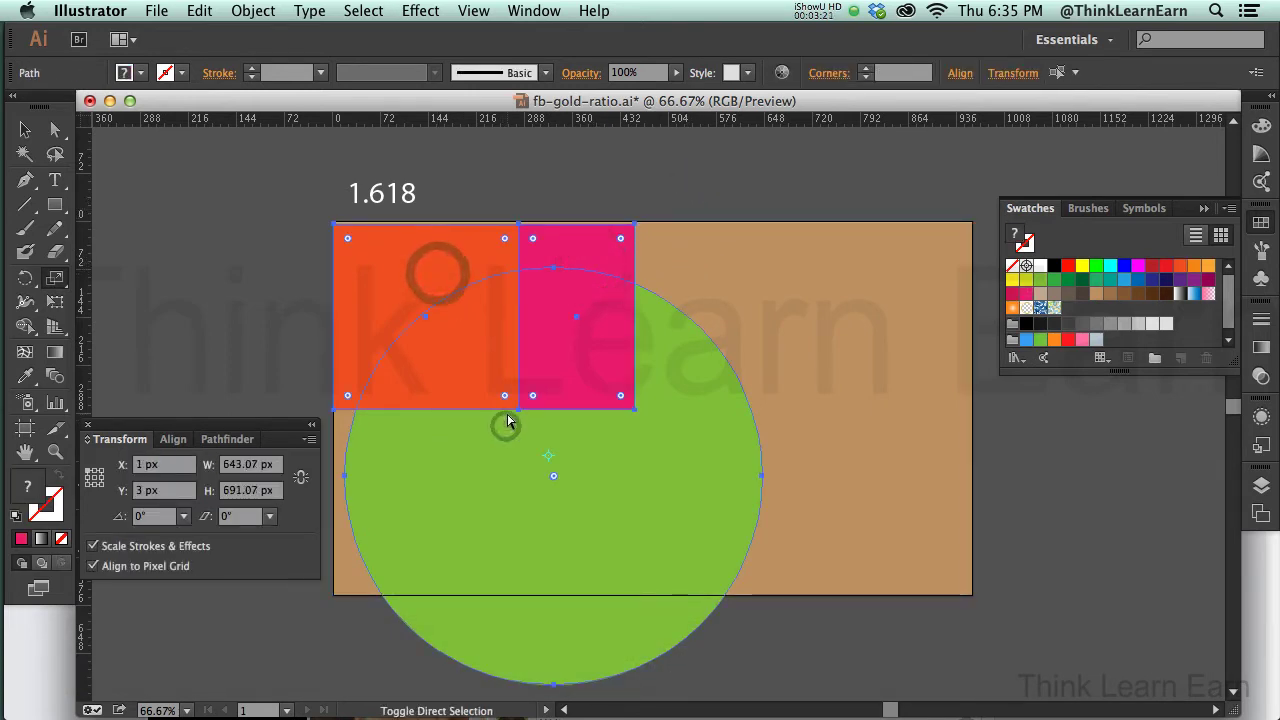
pyautogui.press('Delete')
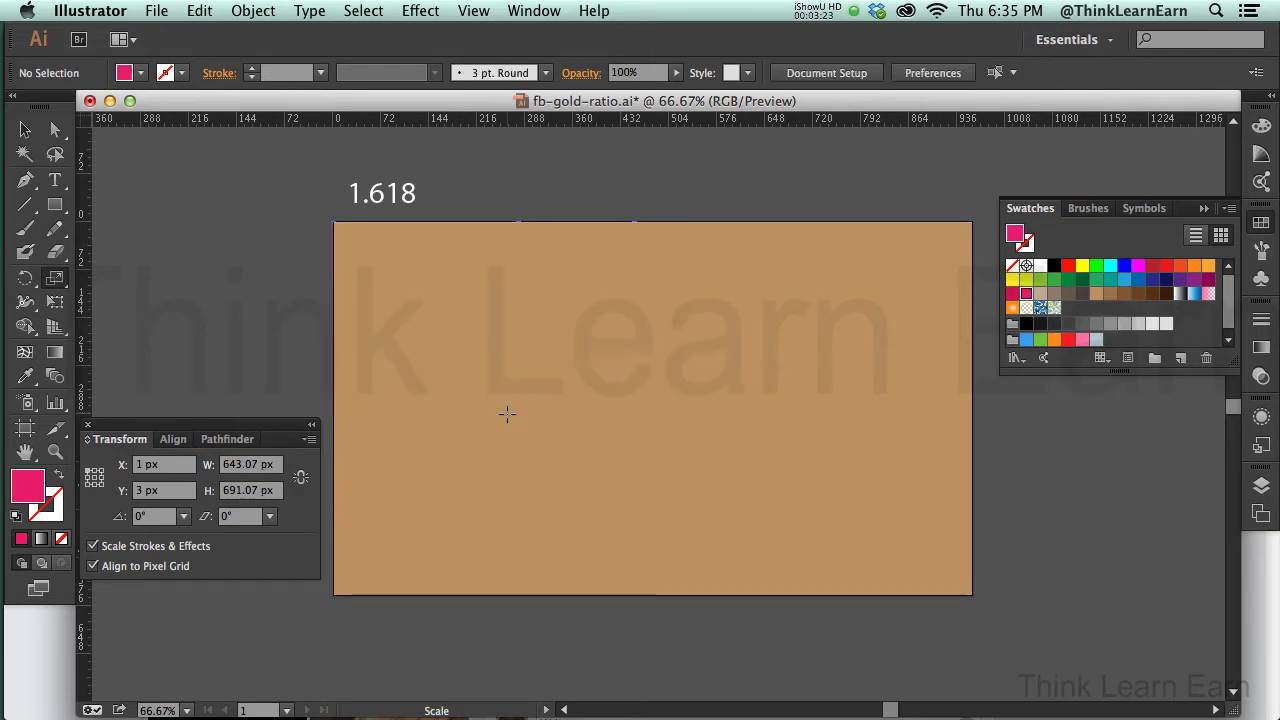
pyautogui.press('super+z')
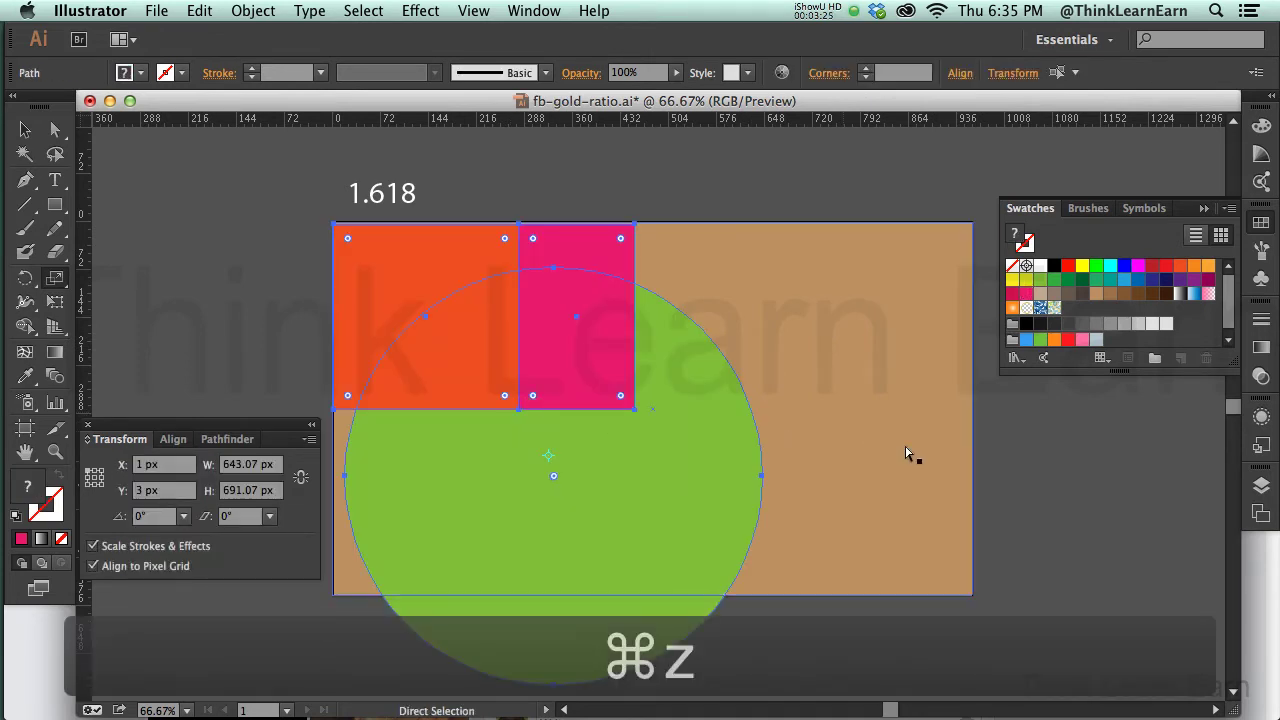
# - Hide the selected shapes with Object > Hide > Selection and select the tan background
pyautogui.click(266, 12)
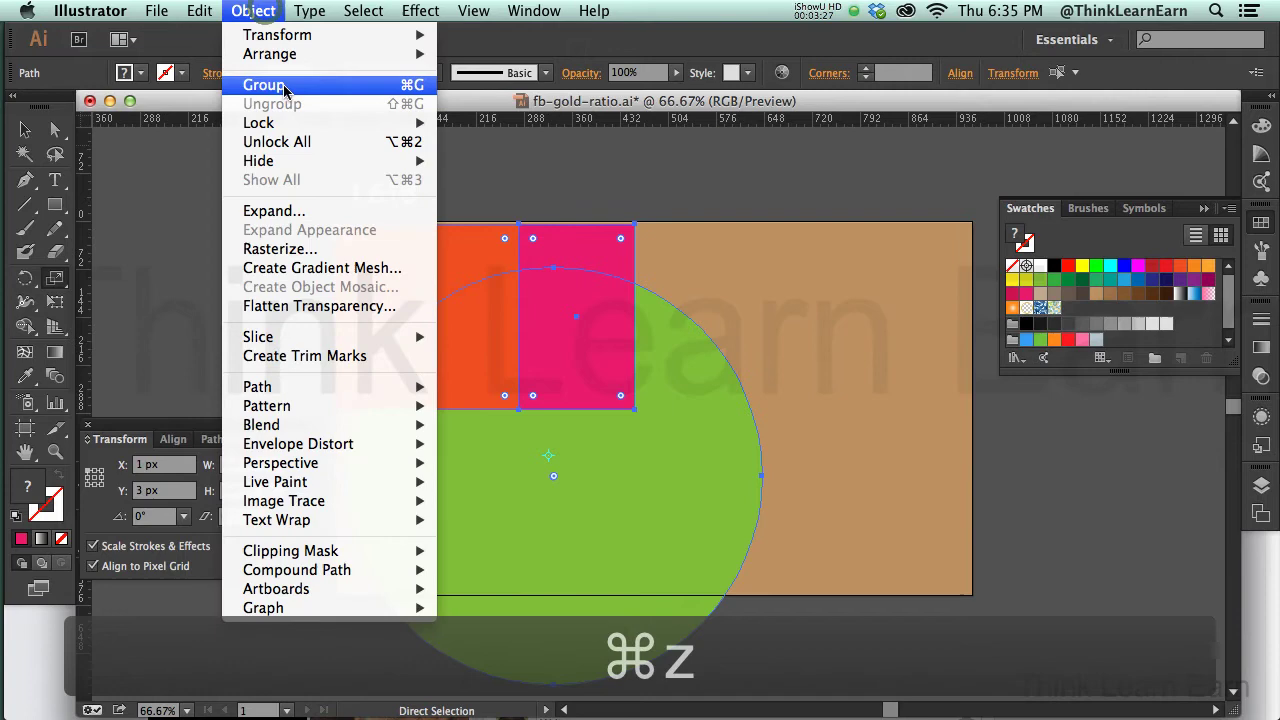
pyautogui.moveTo(290, 160)
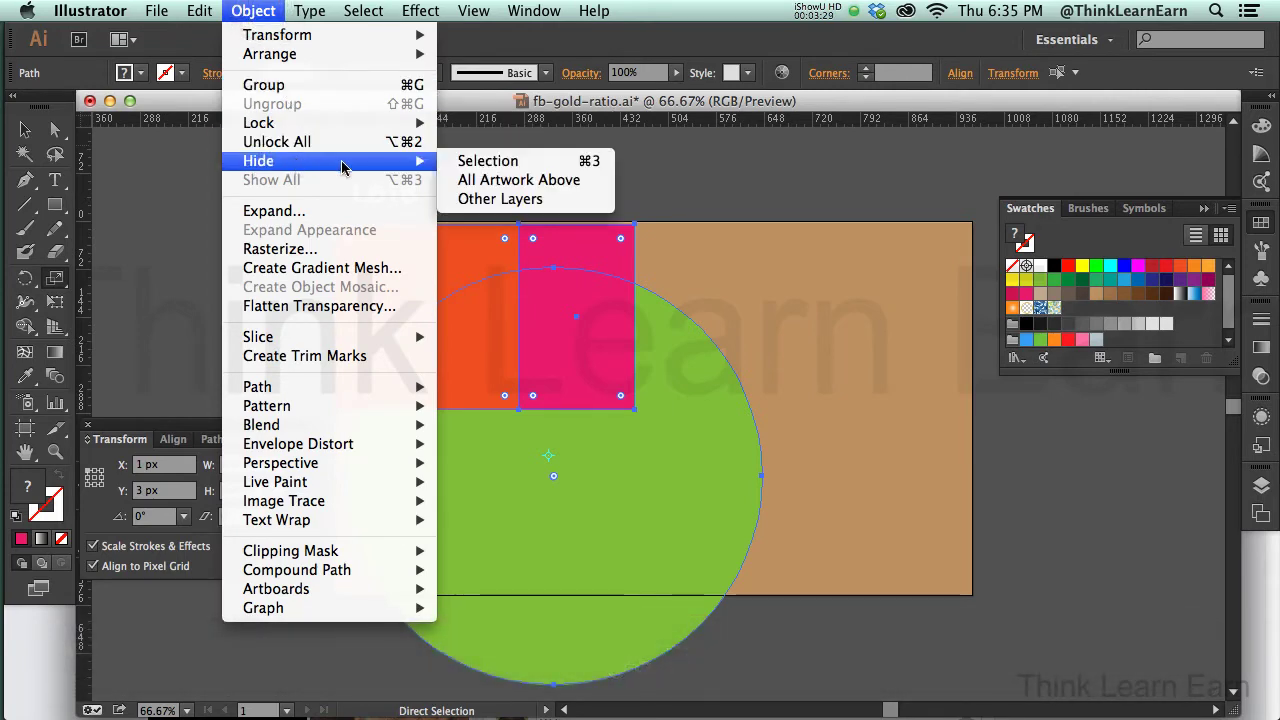
pyautogui.click(480, 160)
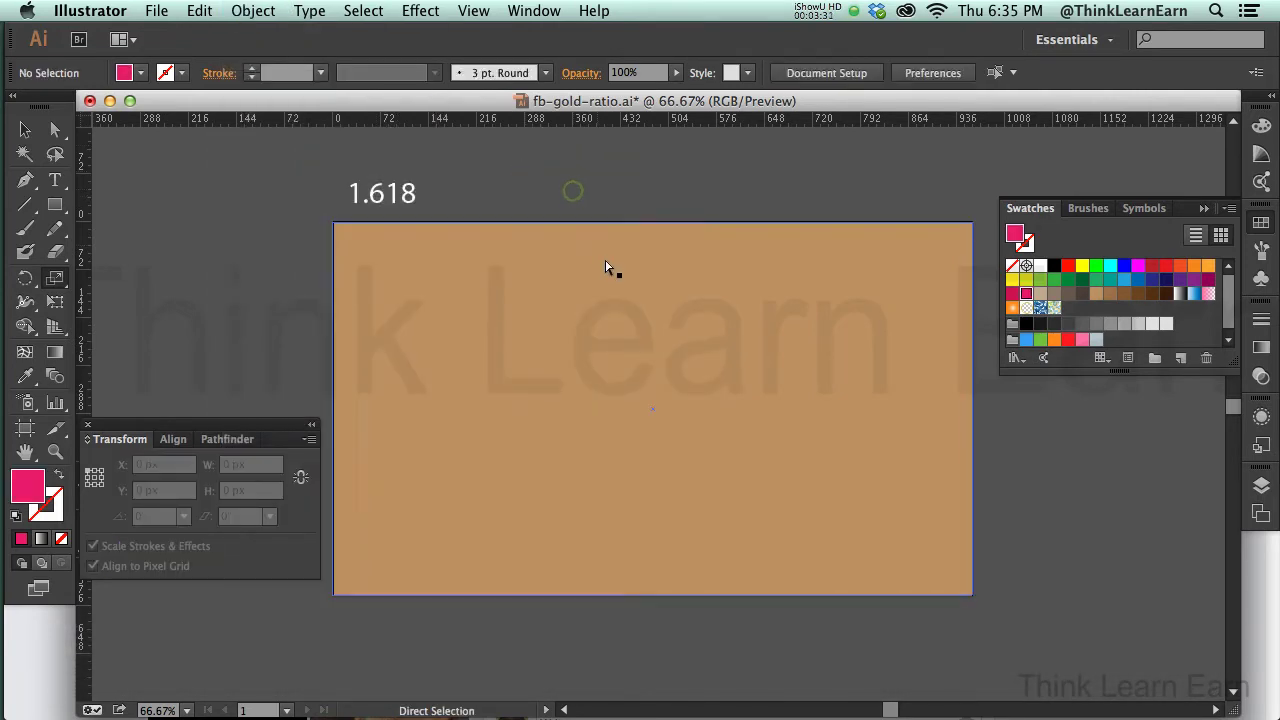
pyautogui.click(605, 262)
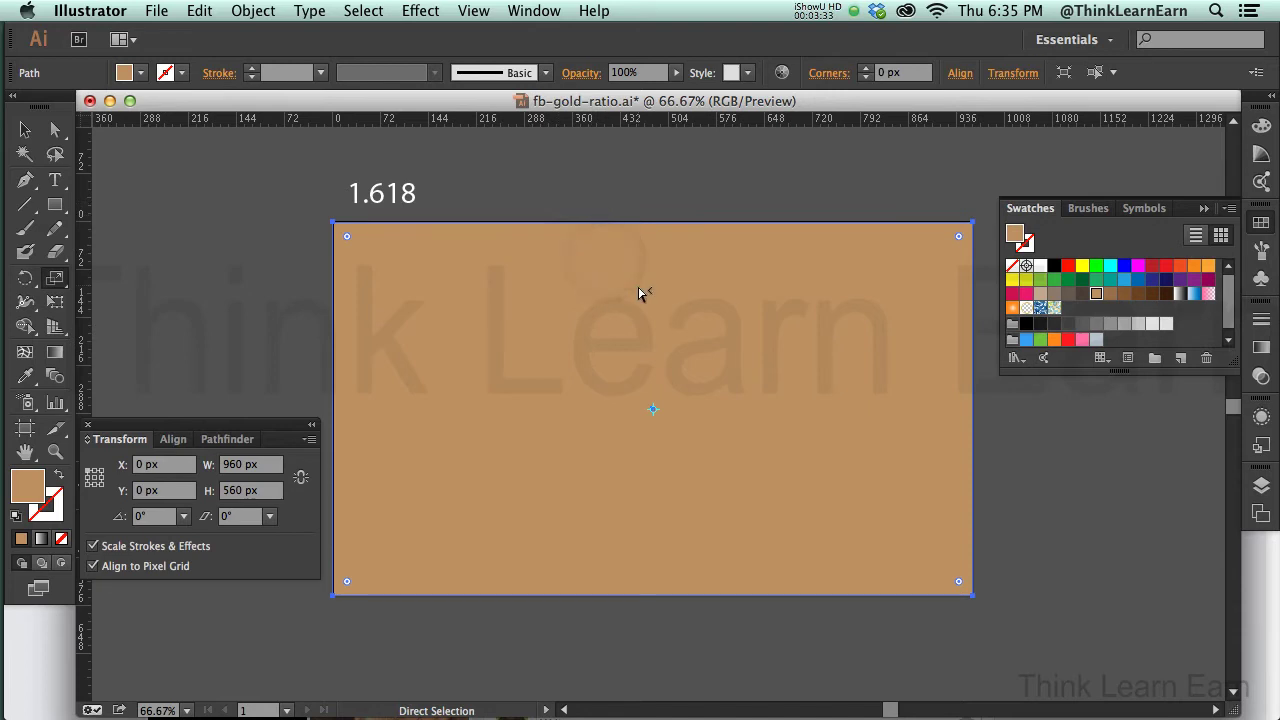
# - Try Edit > Paste in Front and undo the accidentally pasted link text
pyautogui.press('s')
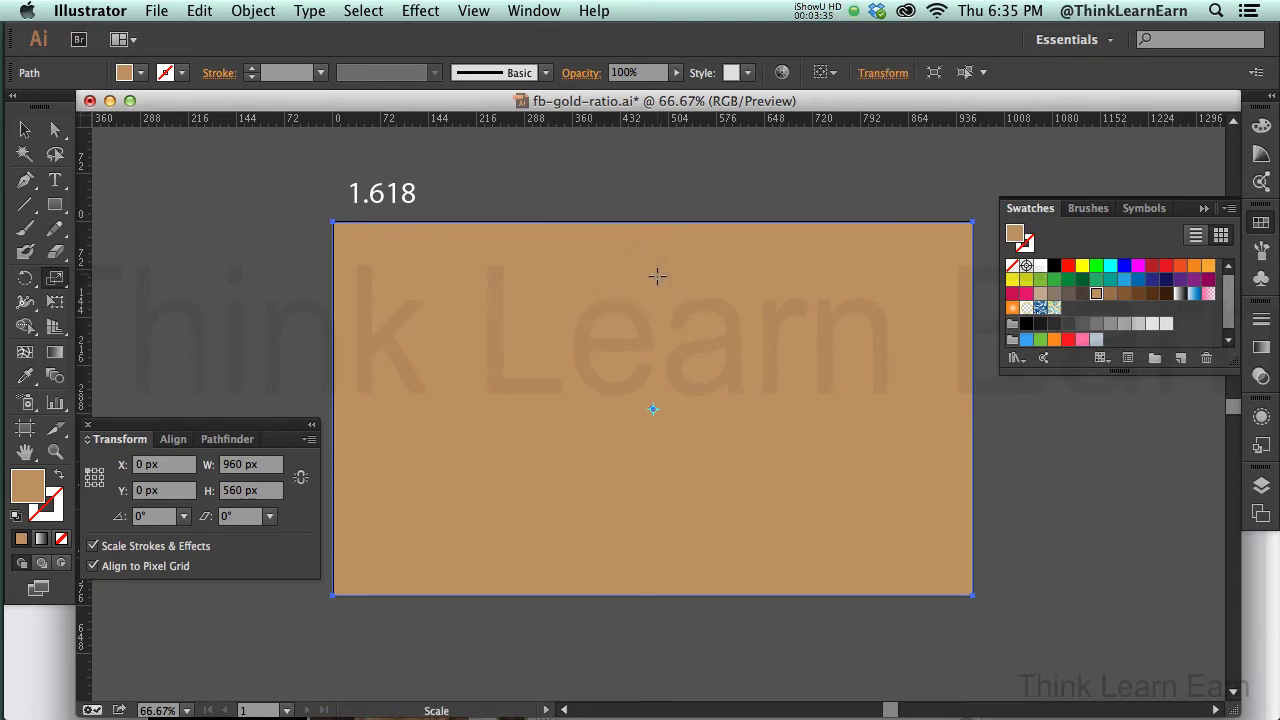
pyautogui.click(200, 12)
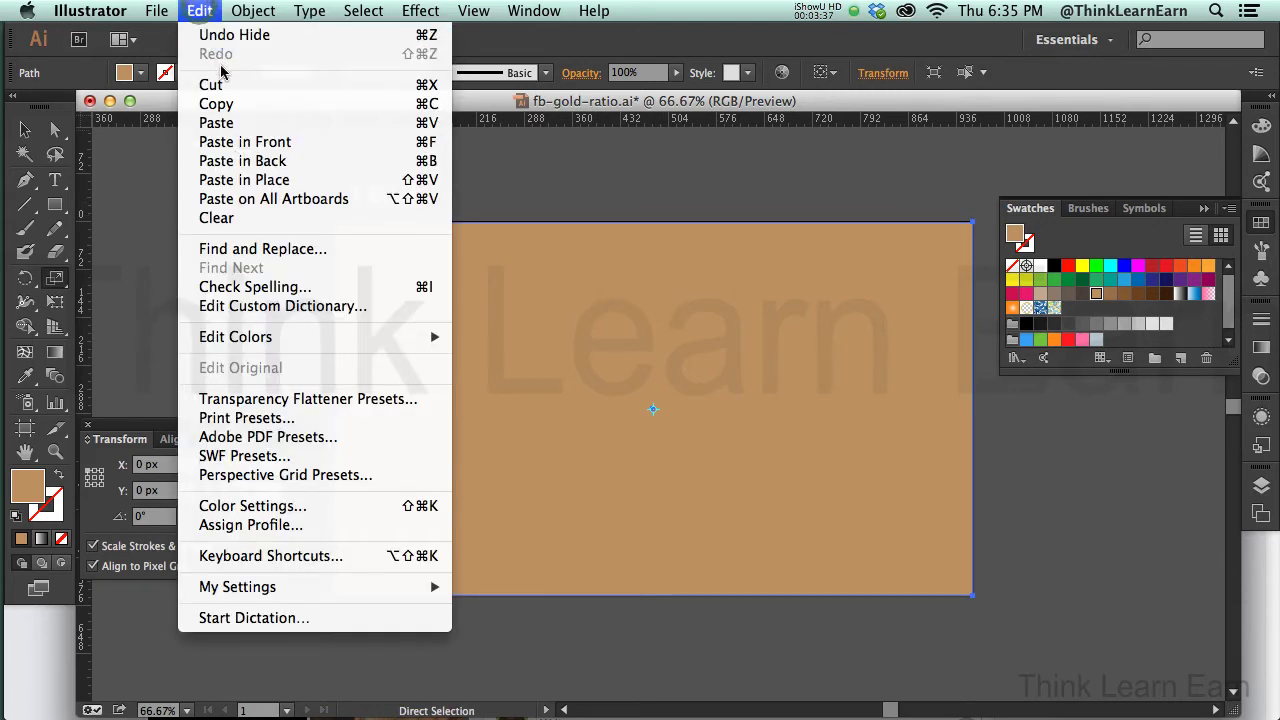
pyautogui.click(245, 142)
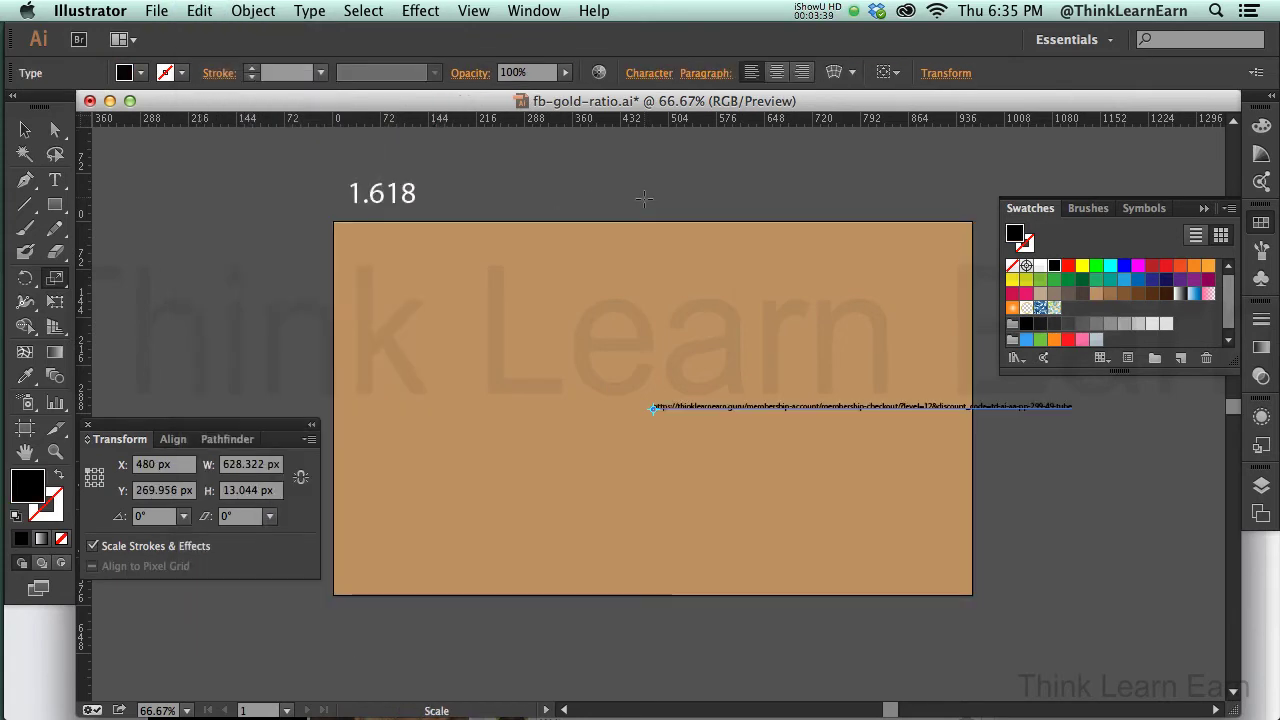
pyautogui.press('super+z')
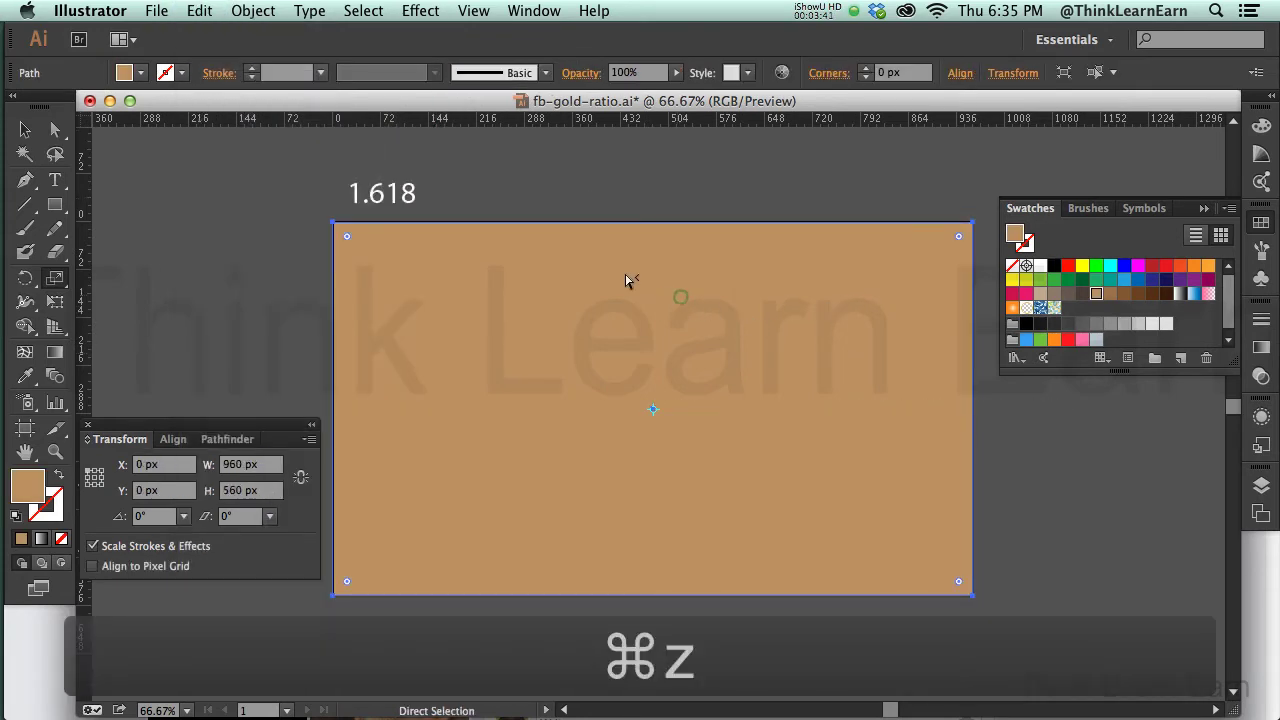
# - Copy the tan rectangle, paste it in front, and fill the copy green
pyautogui.press('super+c')
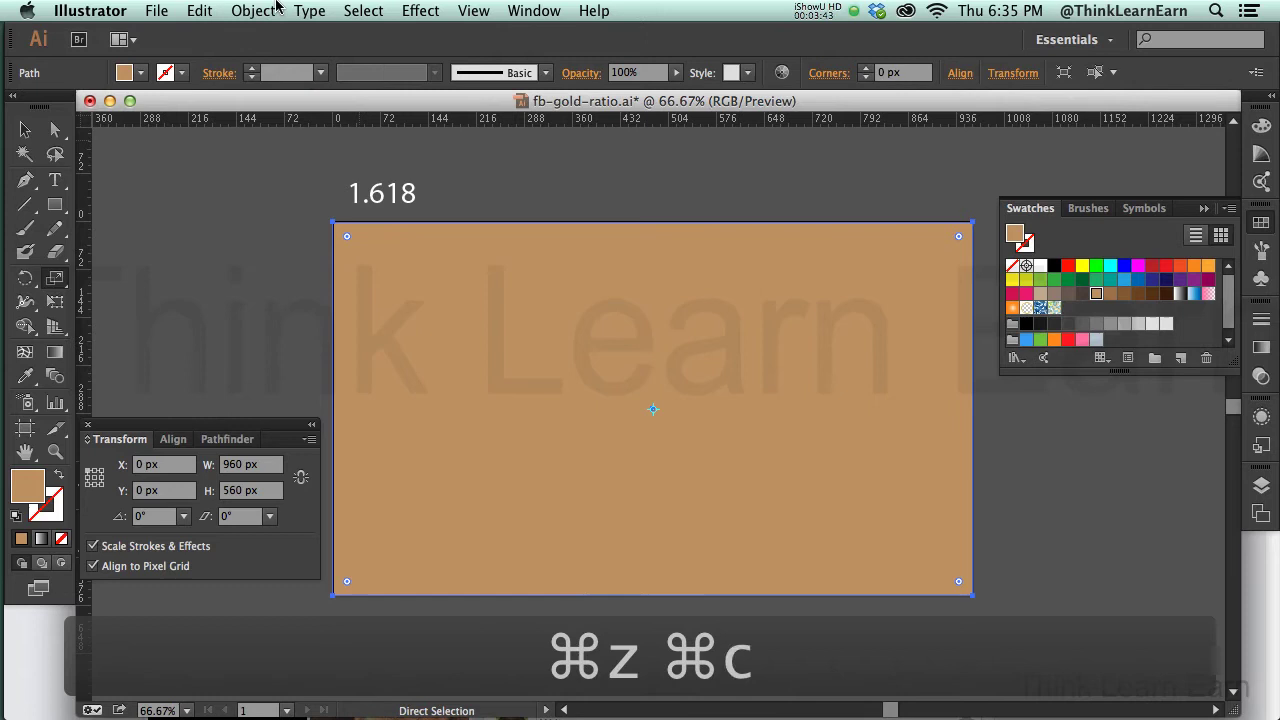
pyautogui.click(200, 10)
pyautogui.click(245, 142)
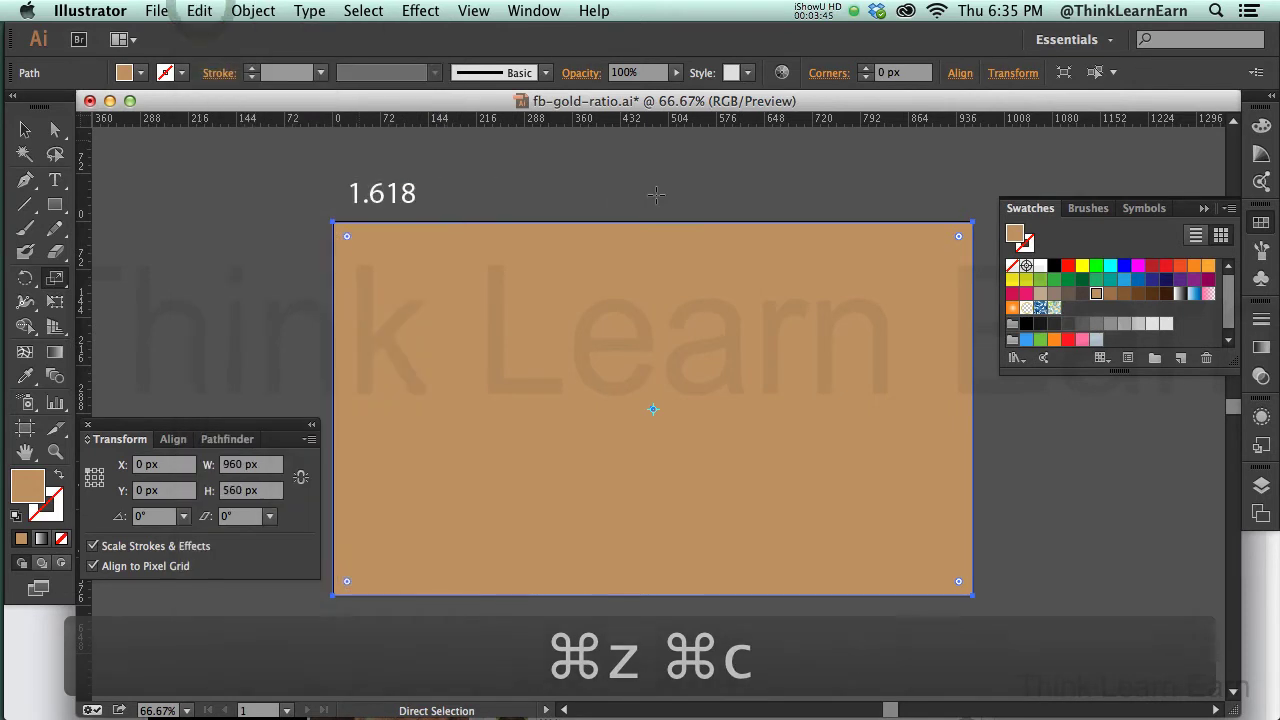
pyautogui.click(1068, 280)
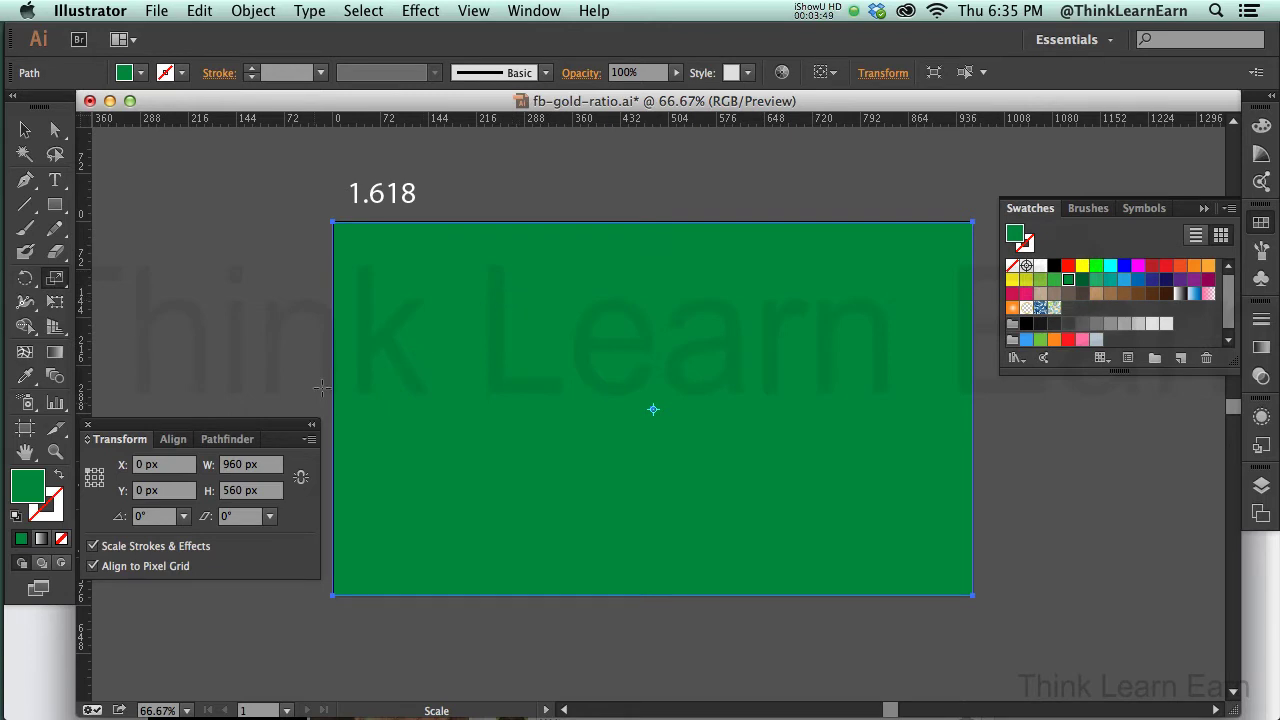
# - Reopen the Transform panel and set the green rectangle's width to 960/1.618 (593 px)
pyautogui.click(88, 426)
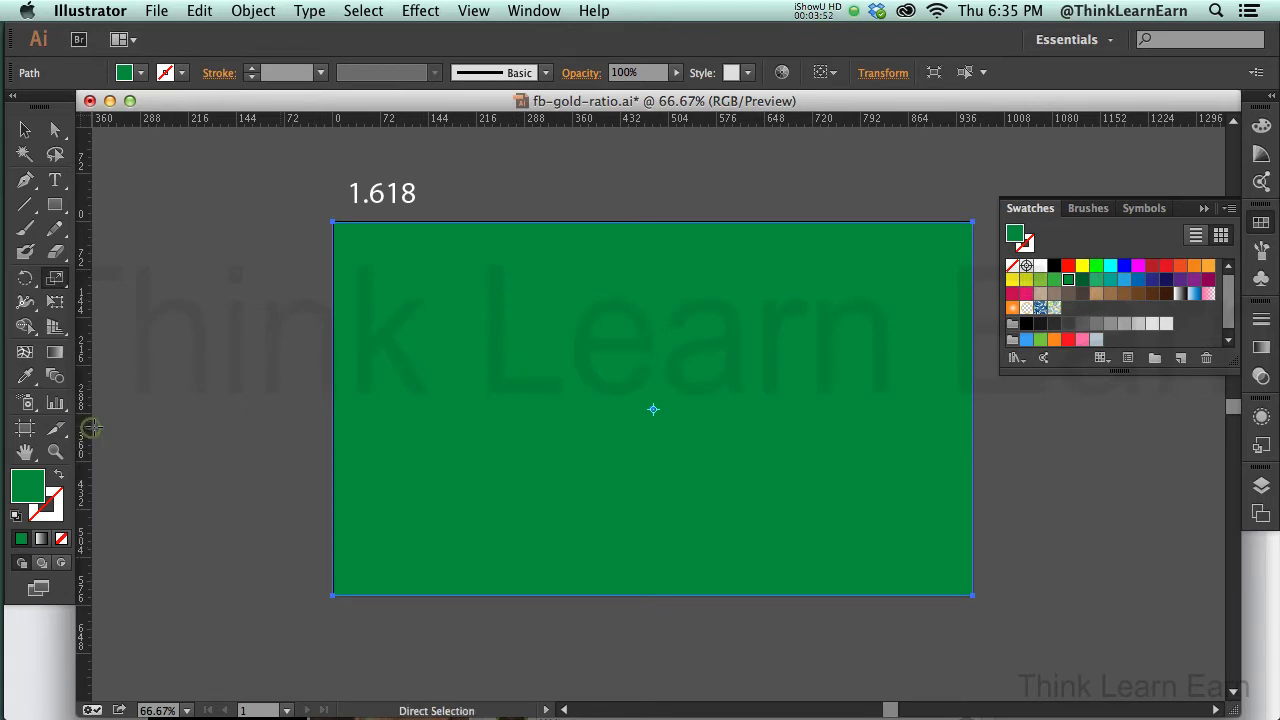
pyautogui.click(530, 11)
pyautogui.scroll(-5, 571, 690)
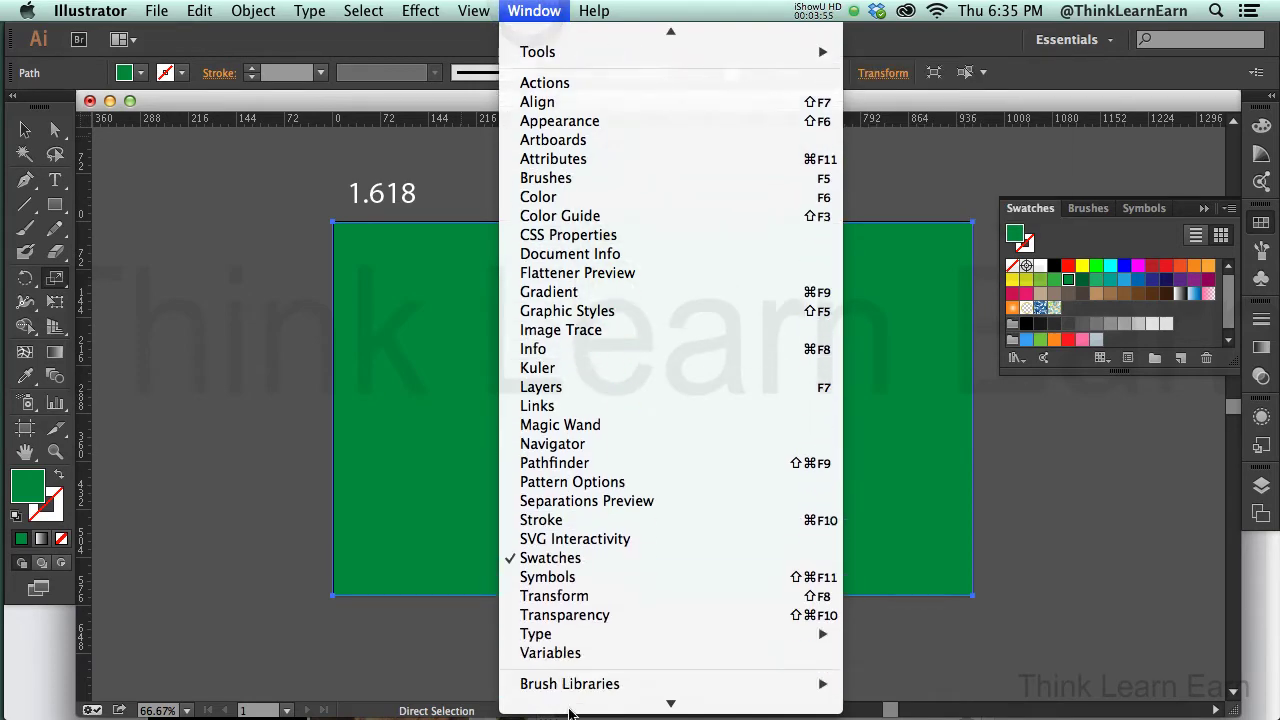
pyautogui.click(568, 539)
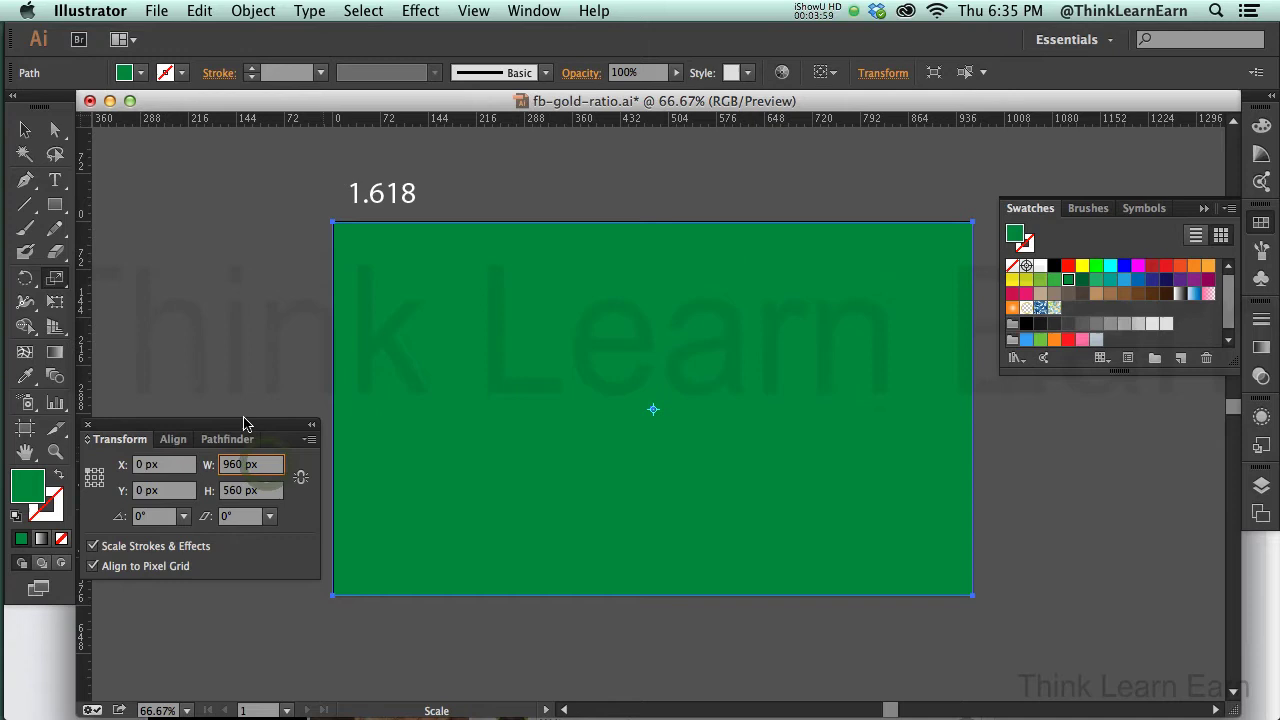
pyautogui.write('/')
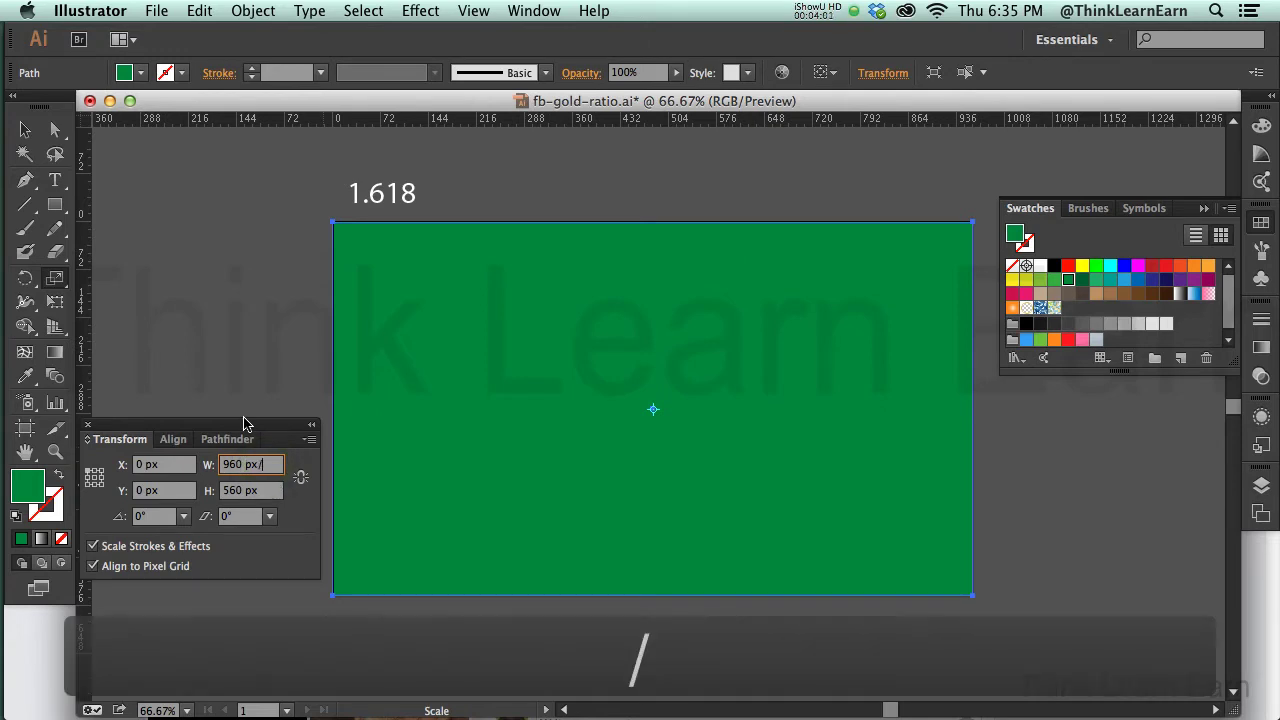
pyautogui.write('1.618')
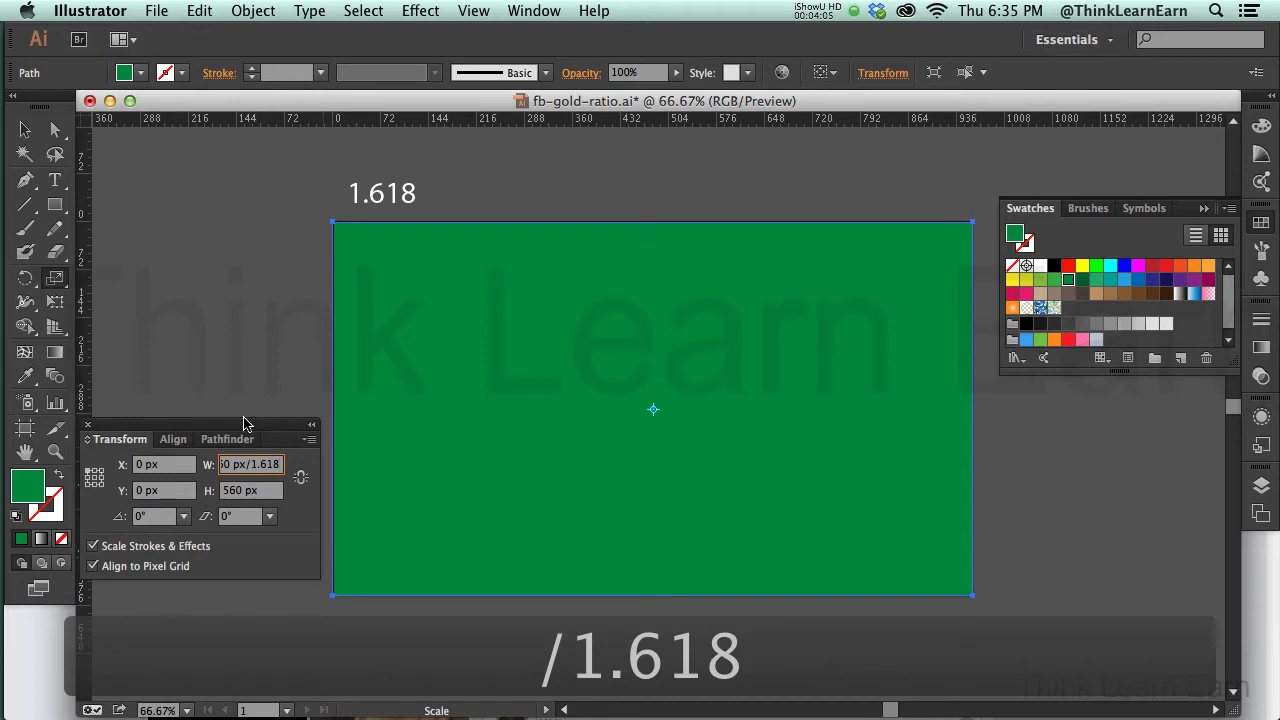
pyautogui.press('Return')
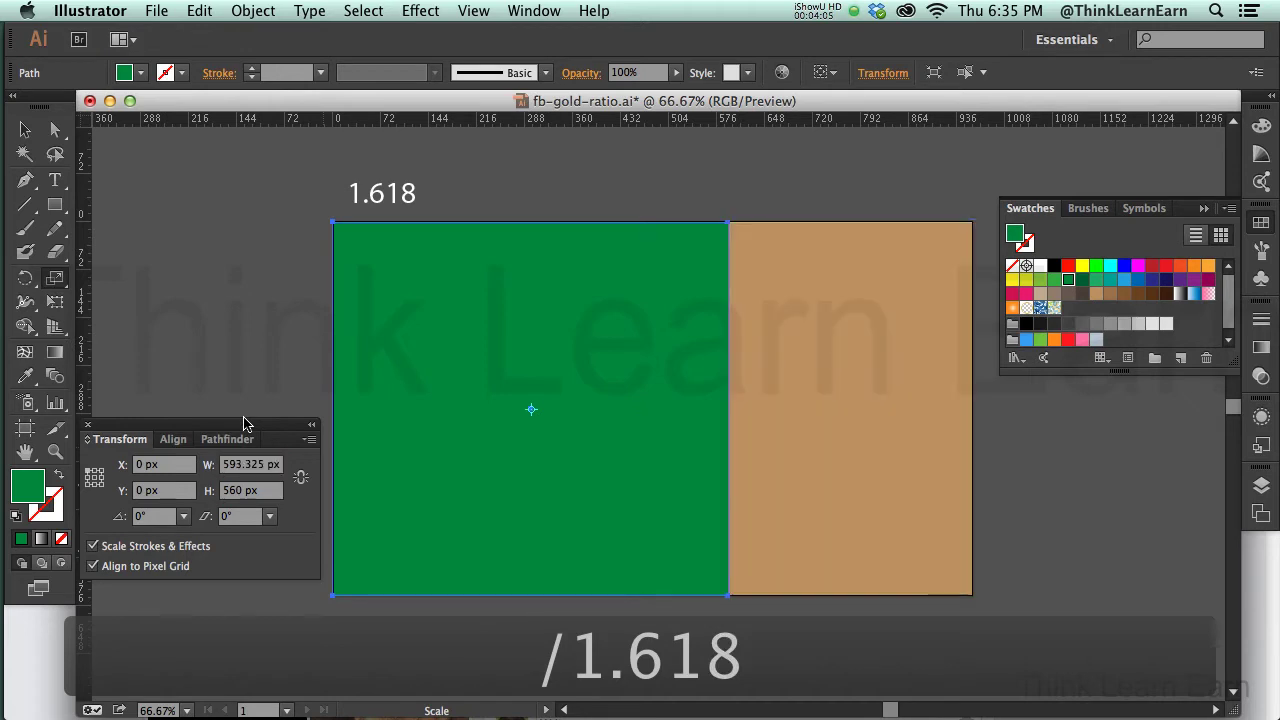
pyautogui.press('a')
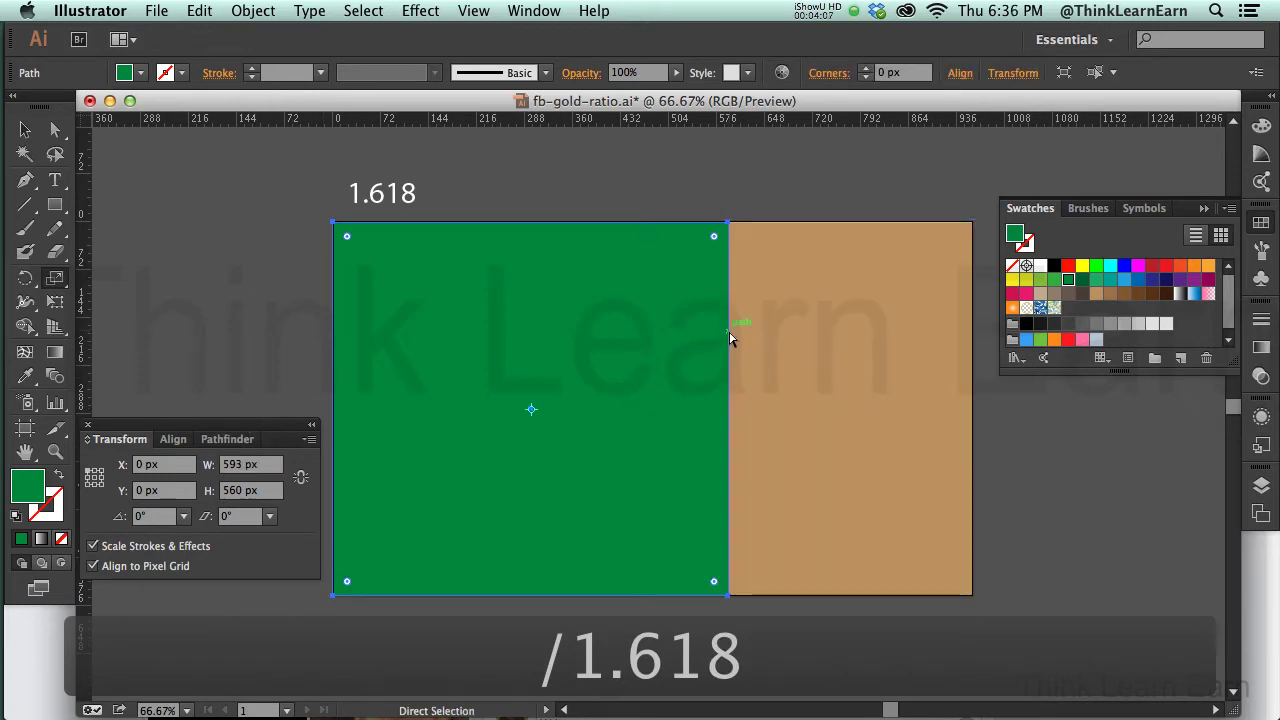
# - Show all hidden shapes with Object > Show All and delete the green circle
pyautogui.click(702, 196)
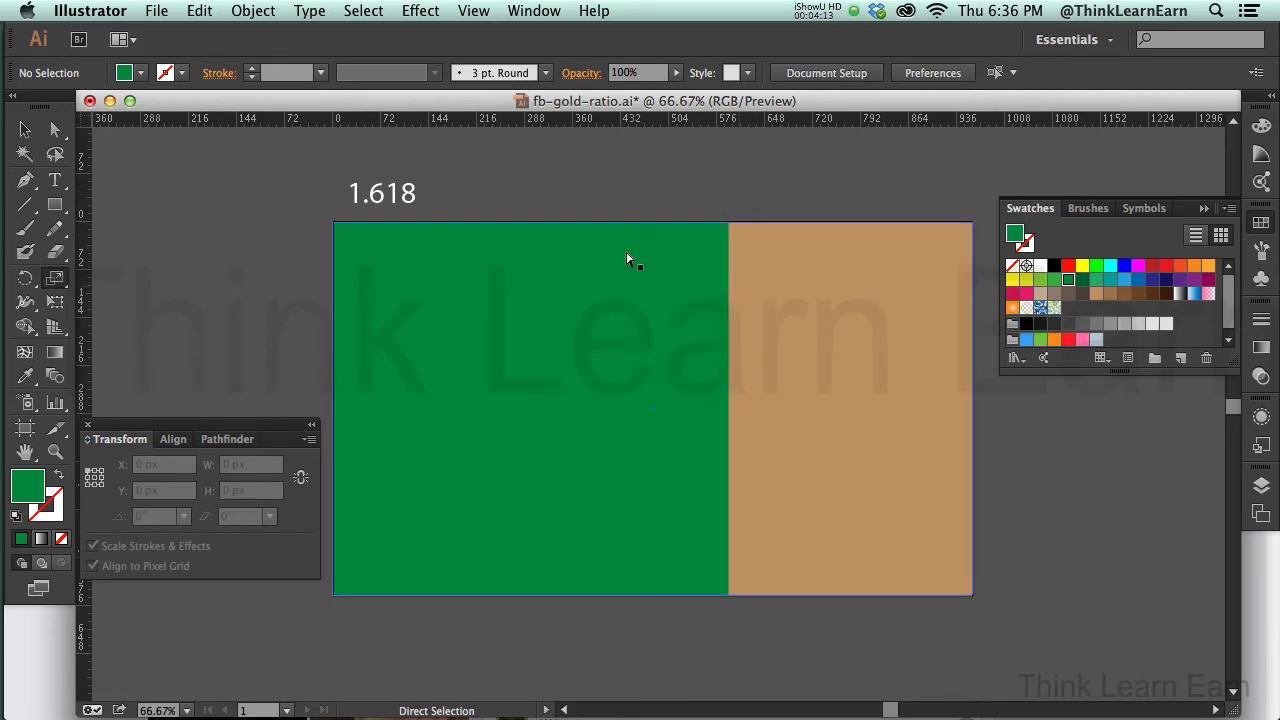
pyautogui.click(257, 12)
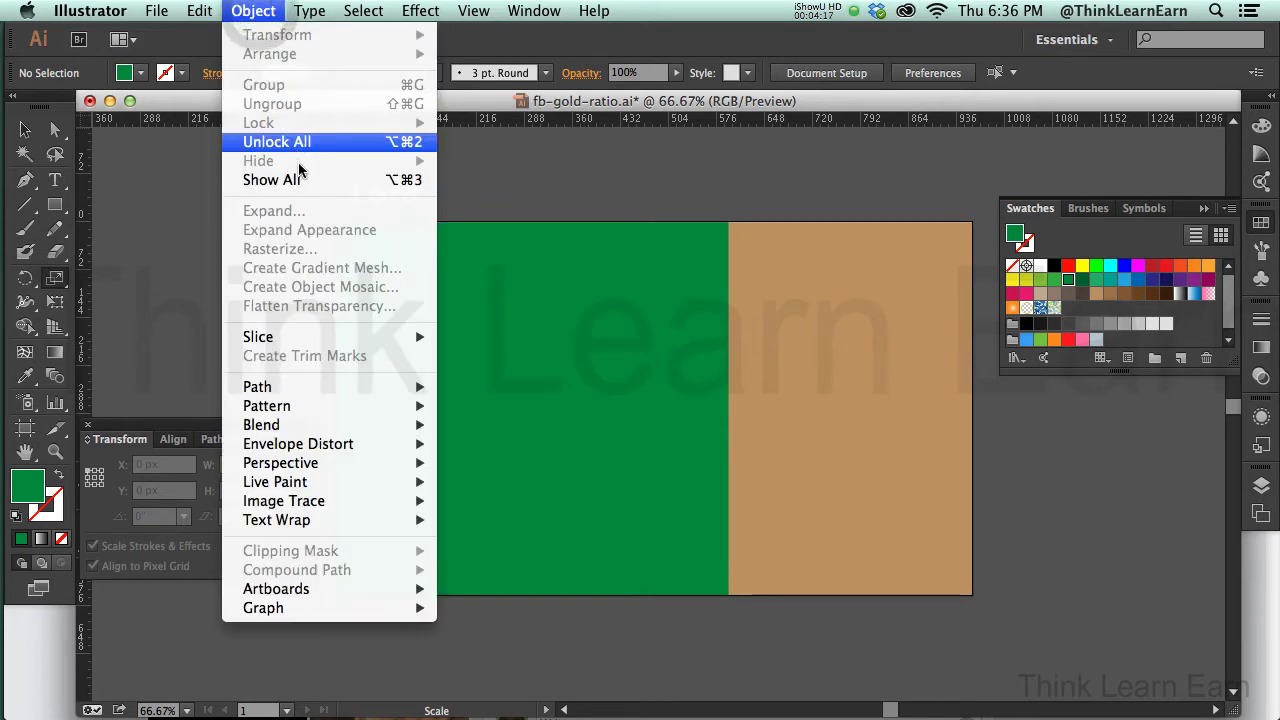
pyautogui.click(346, 181)
pyautogui.press('a')
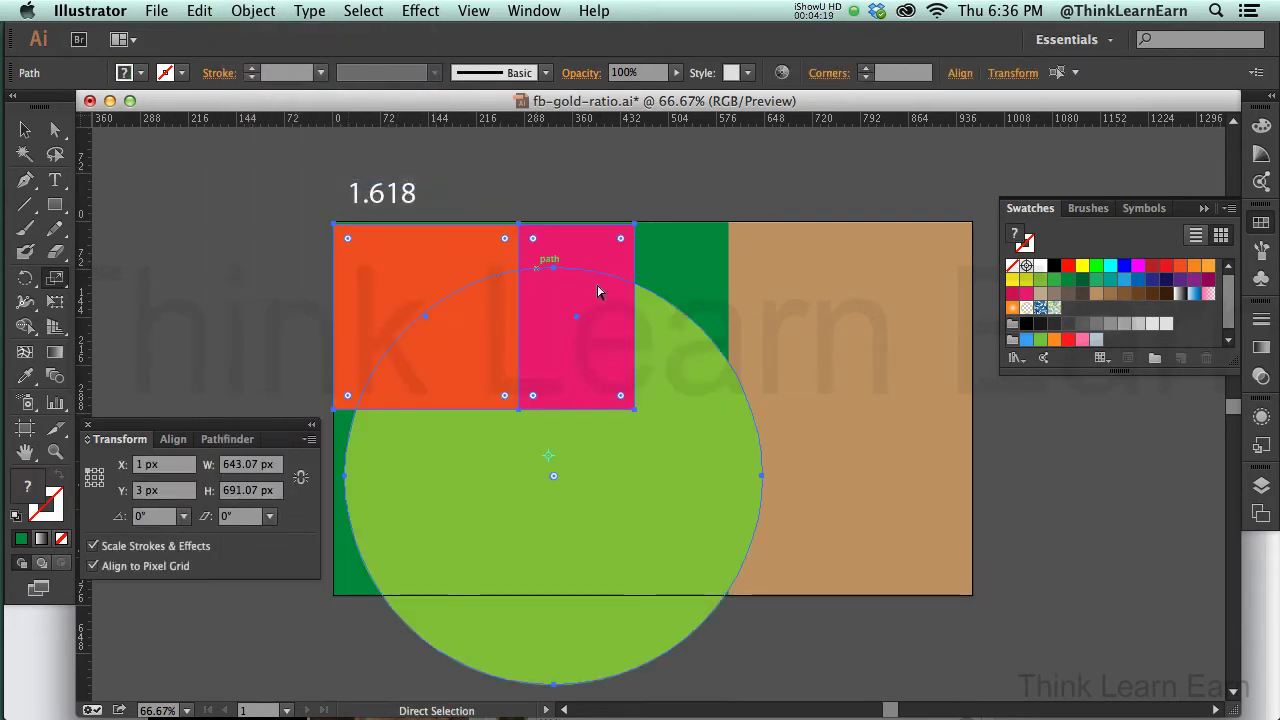
pyautogui.click(541, 197)
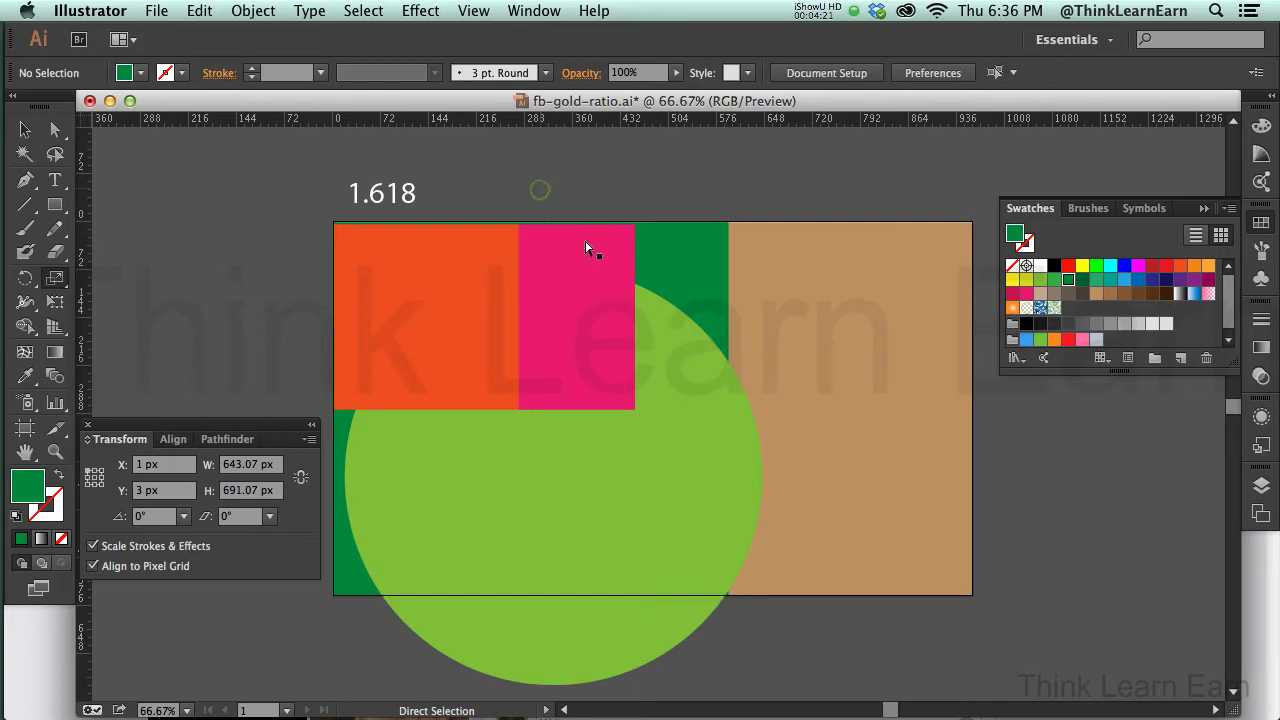
pyautogui.click(664, 382)
pyautogui.press('Delete')
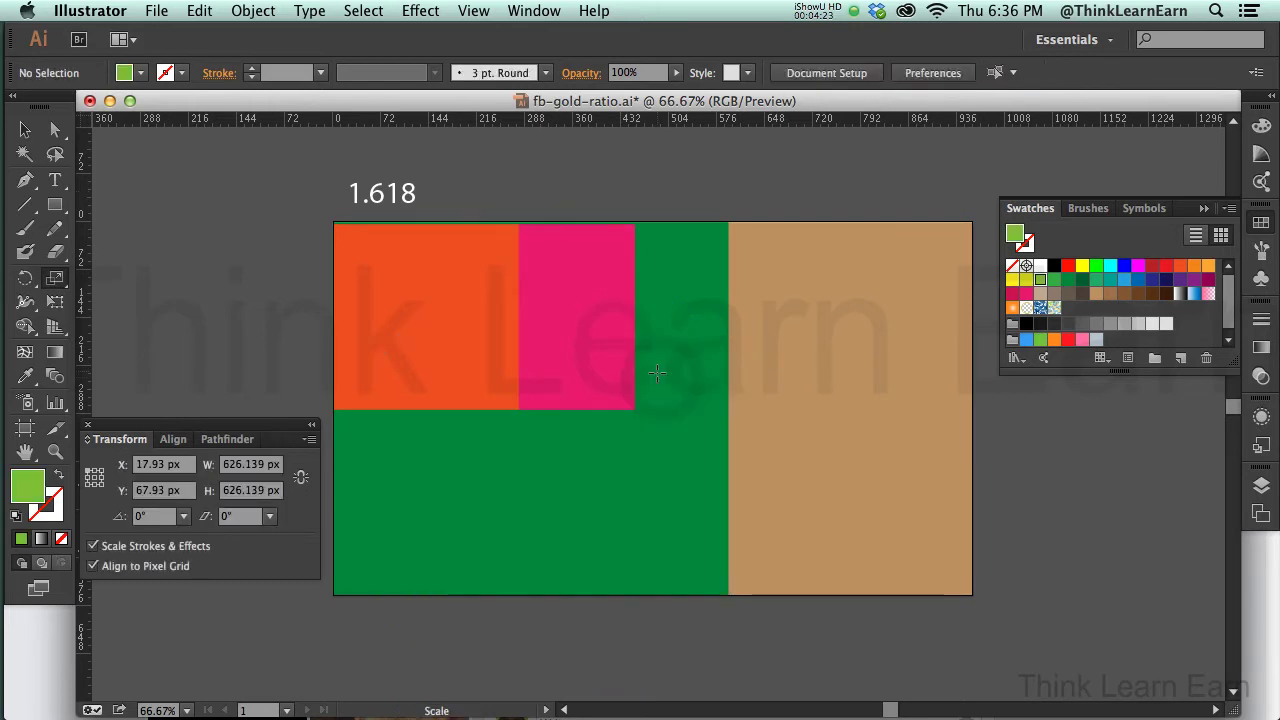
# - Select the orange rectangle, undoing an accidental nudge and a stray selection
pyautogui.click(597, 342)
pyautogui.click(474, 323)
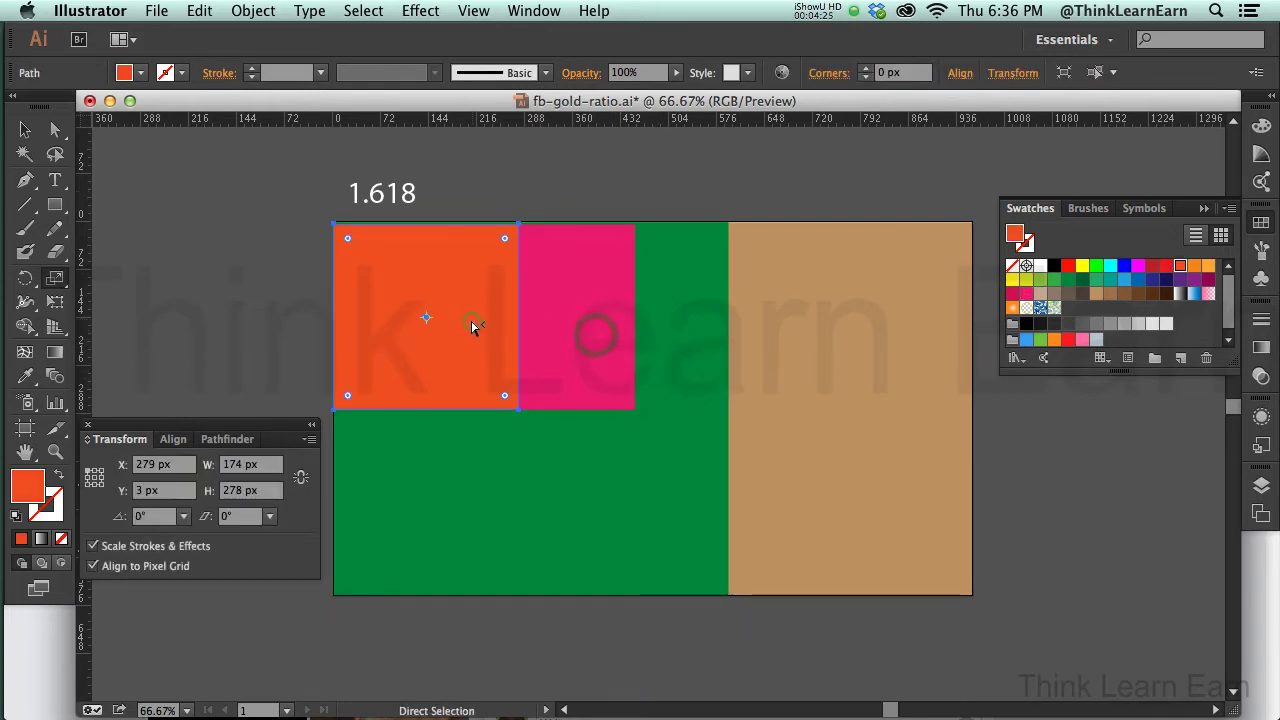
pyautogui.moveTo(476, 324); pyautogui.dragTo(474, 323)
pyautogui.press('super+z')
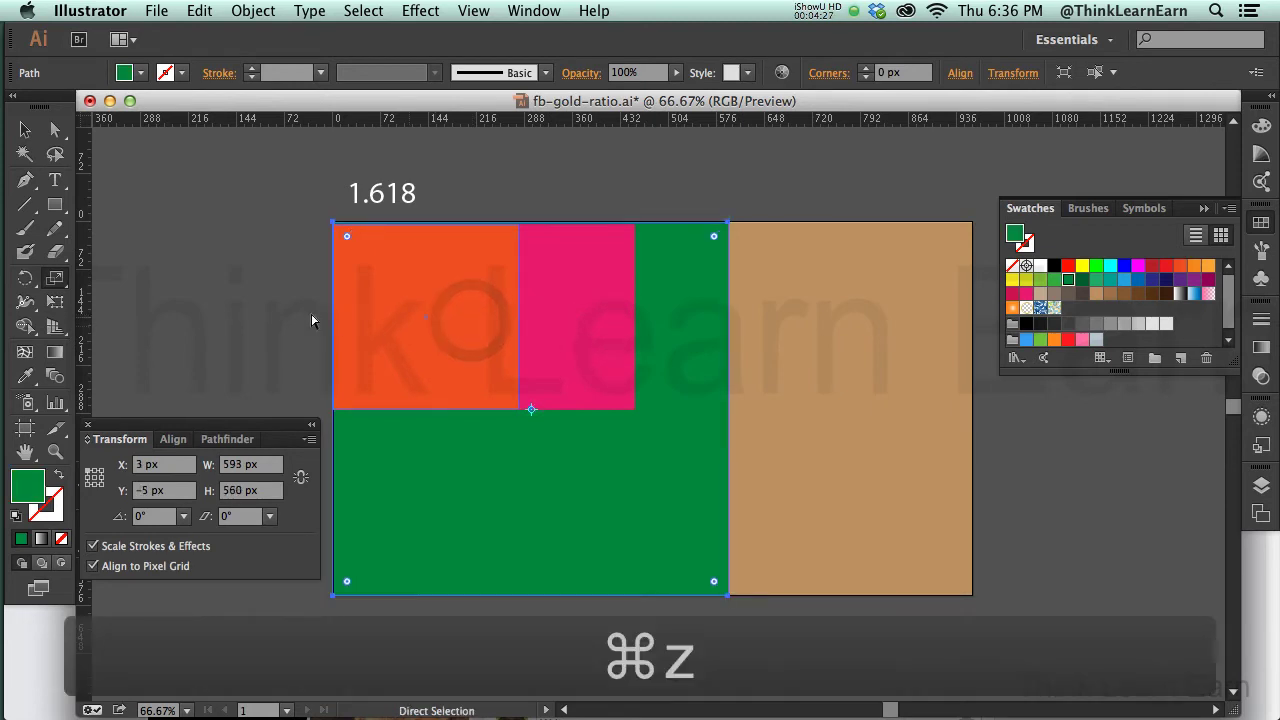
pyautogui.click(317, 317)
pyautogui.click(420, 309)
pyautogui.click(551, 317)
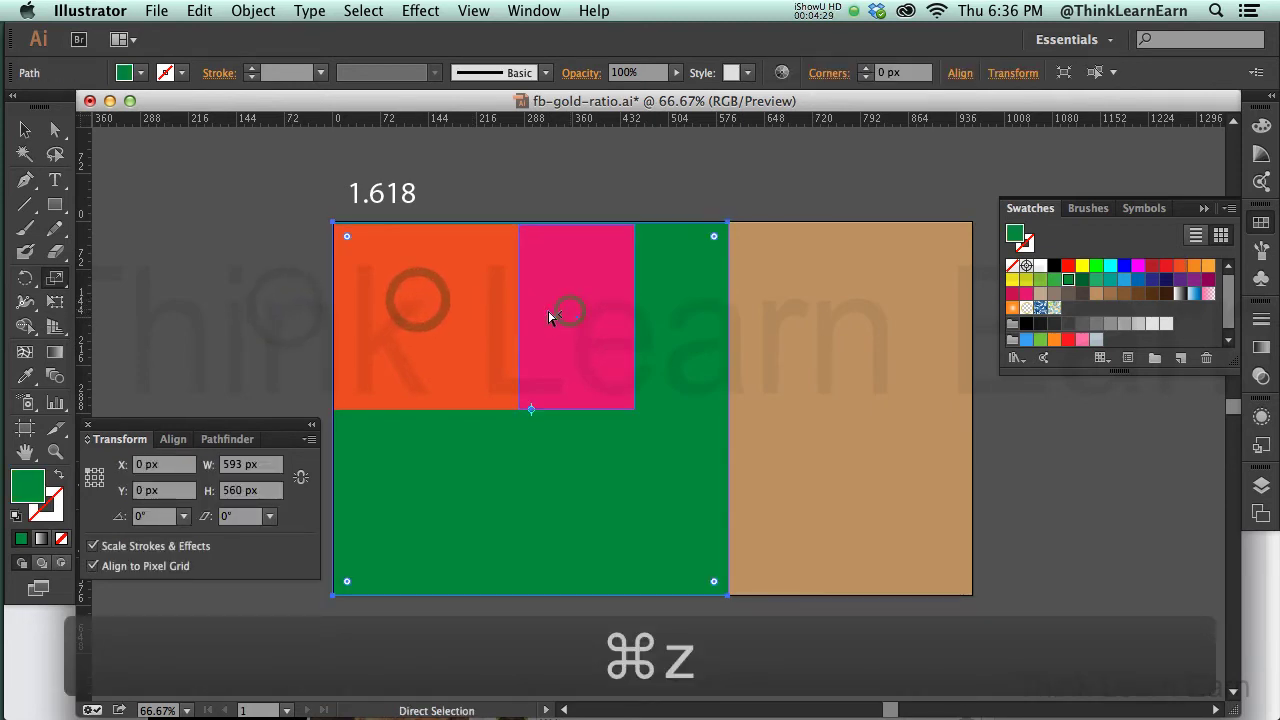
pyautogui.press('super+z')
# - Read the sizes of the 278 px orange square and the 174 px pink rectangle
pyautogui.click(570, 293)
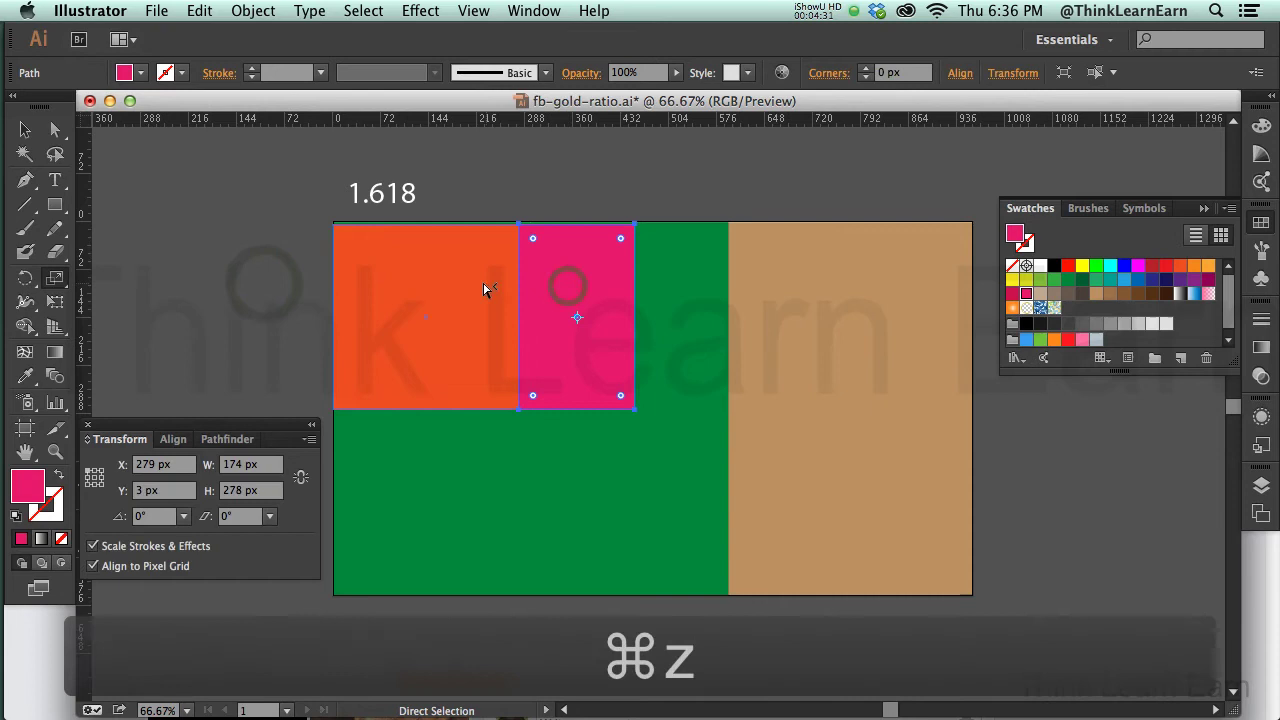
pyautogui.click(487, 285)
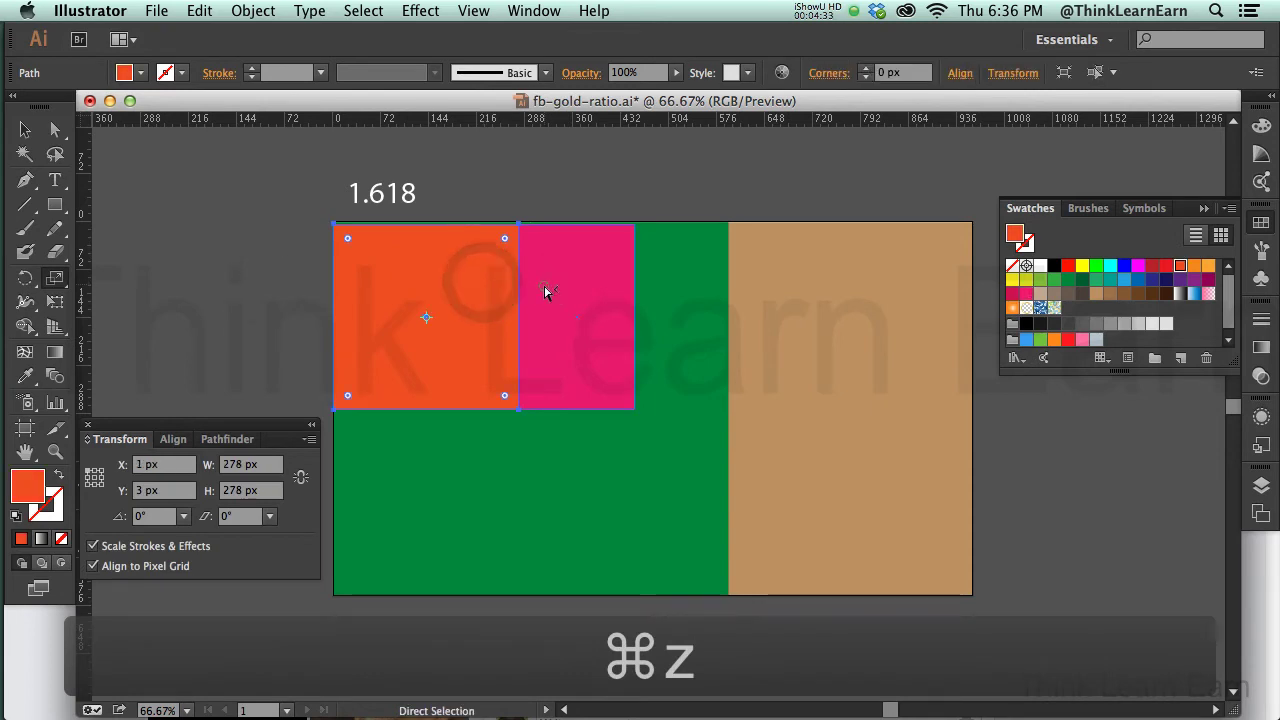
pyautogui.click(530, 287)
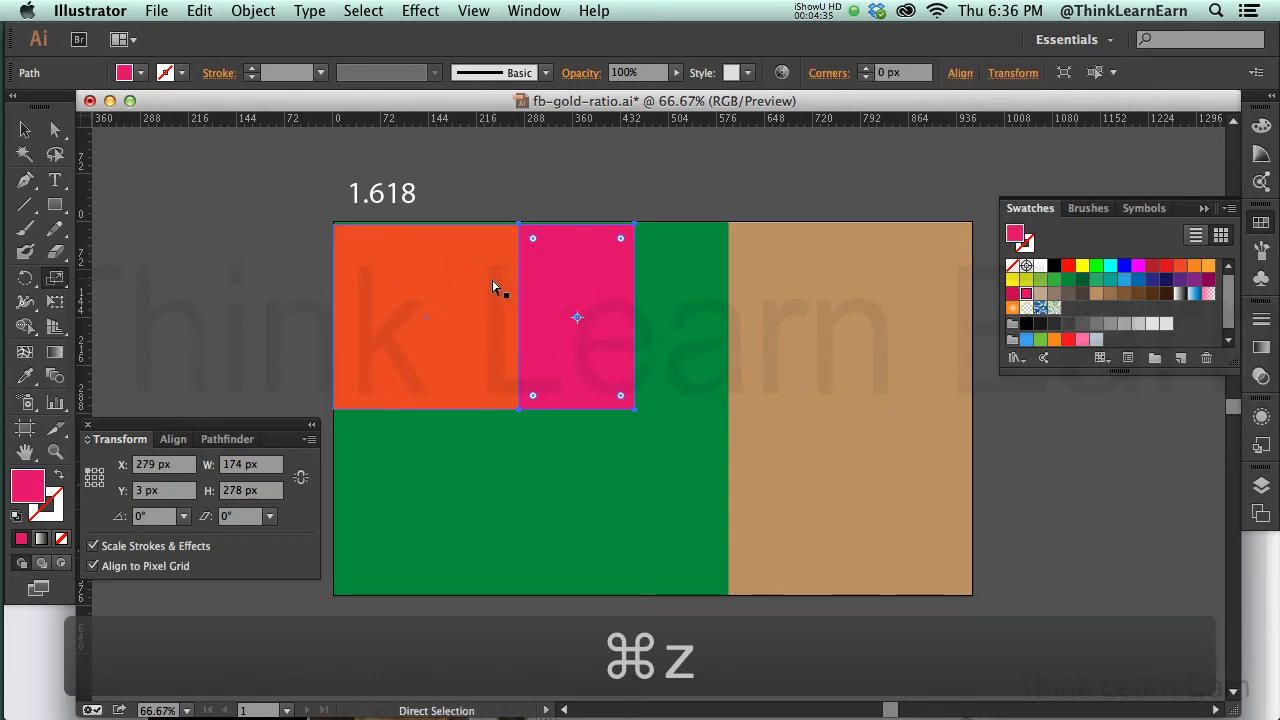
# - Nudge and scale up the orange and pink pair, then undo back to only green and tan
pyautogui.keyDown('shift'); pyautogui.click(491, 281); pyautogui.keyUp('shift')
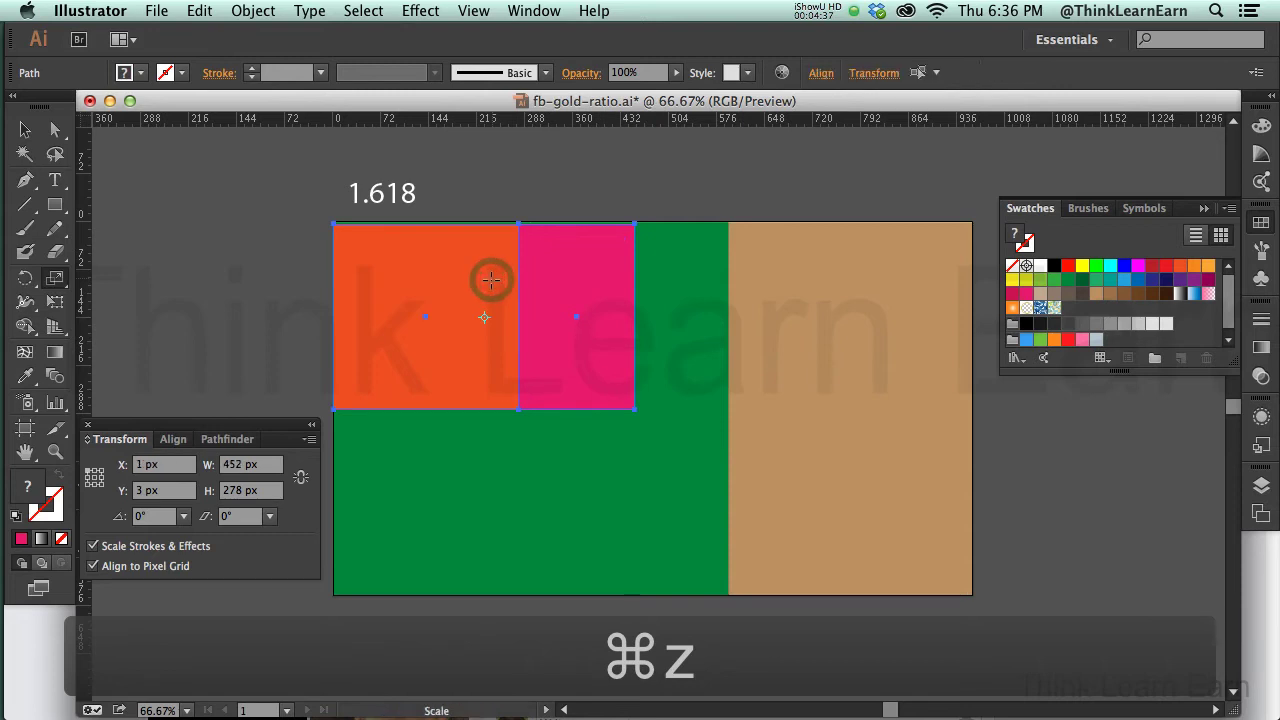
pyautogui.moveTo(485, 286); pyautogui.dragTo(479, 279)
pyautogui.press('a')
pyautogui.press('s')
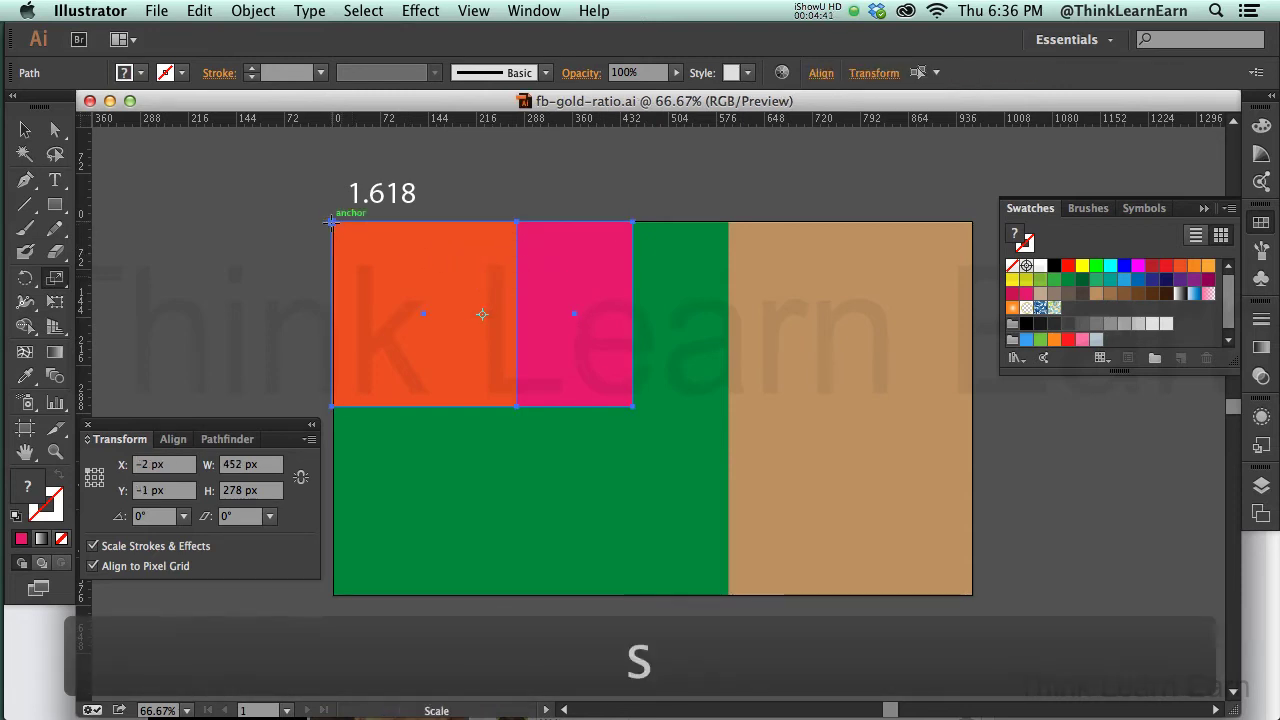
pyautogui.moveTo(632, 406); pyautogui.dragTo(974, 600)
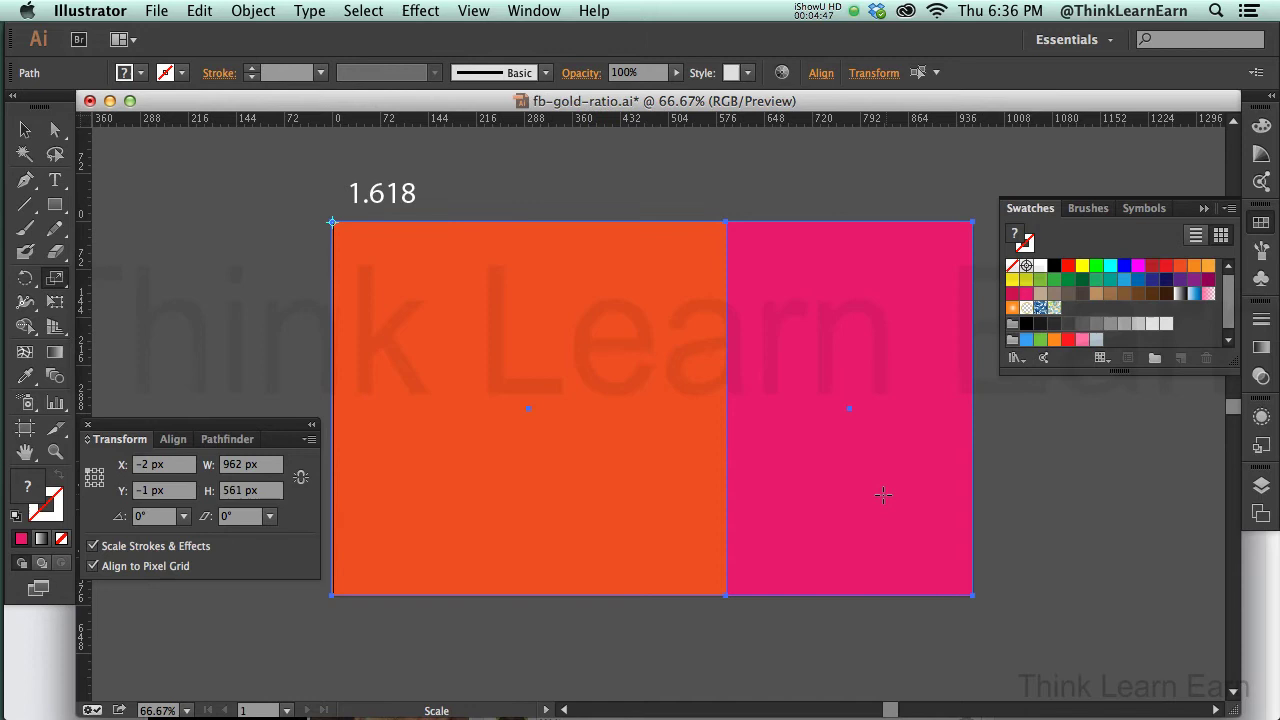
pyautogui.press('super+z')
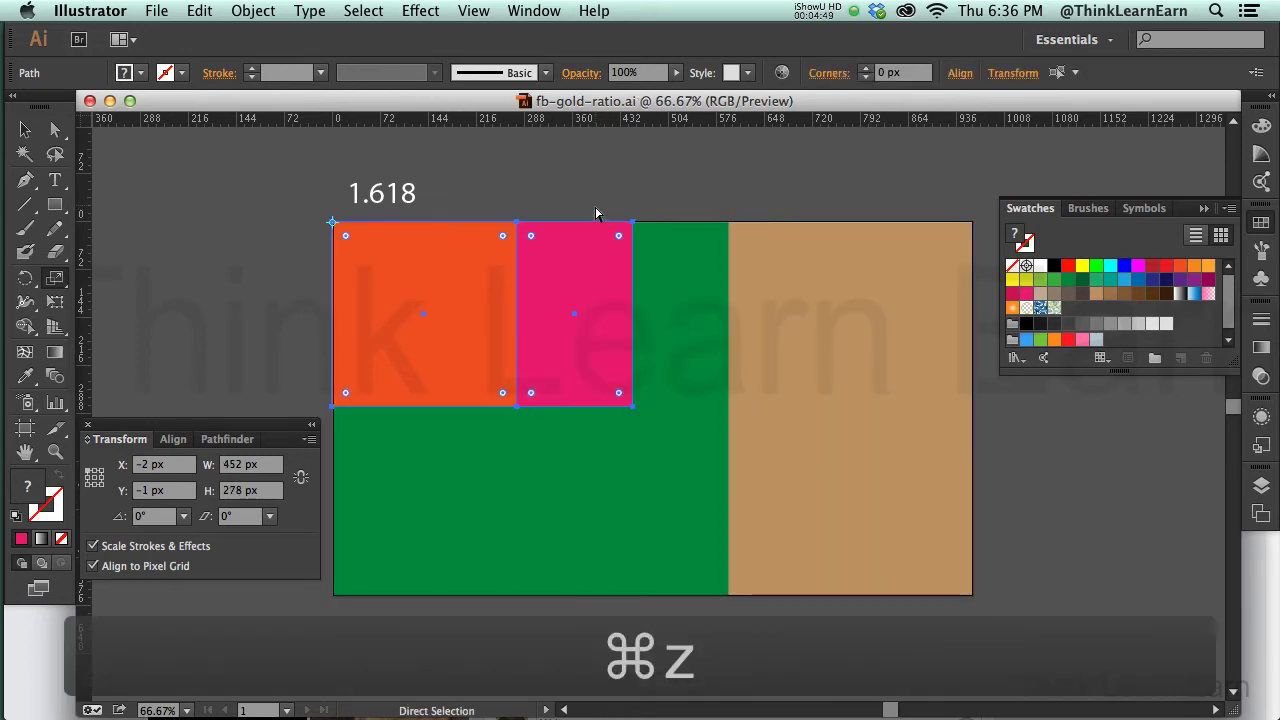
pyautogui.press('super+z')
pyautogui.press('super+z')
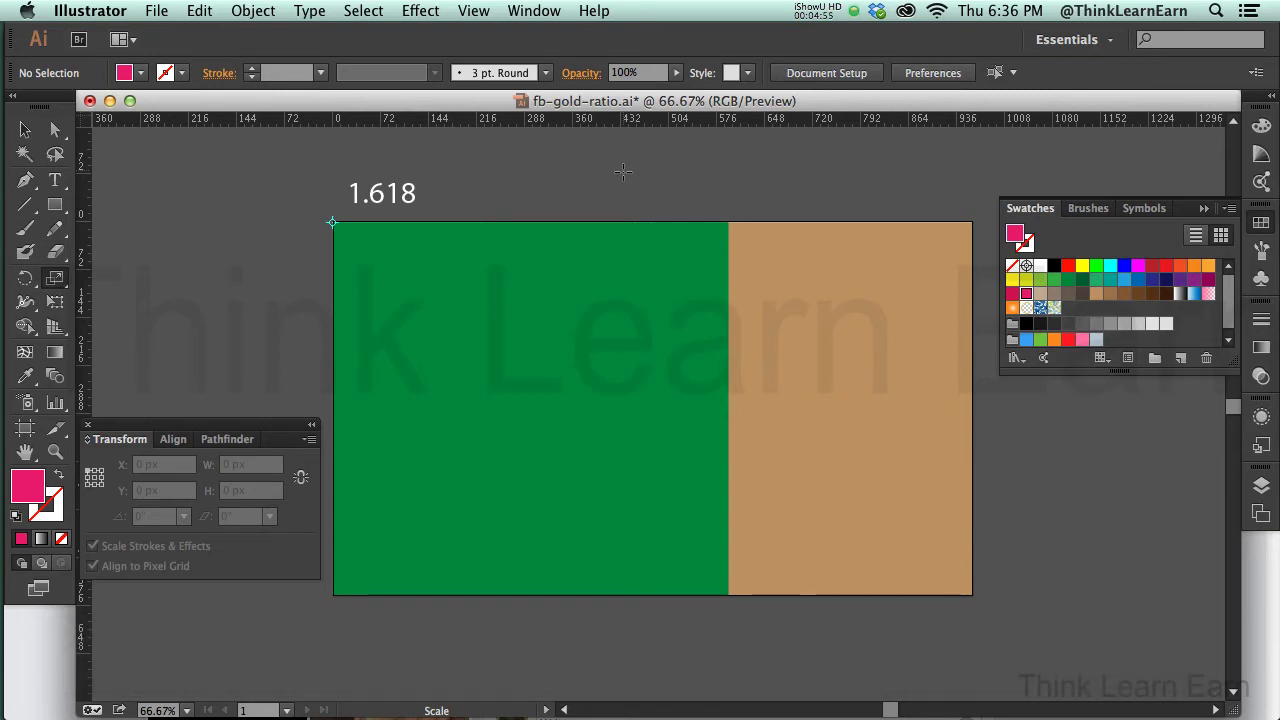
# - Select the tan and green rectangles and apply Pathfinder Divide, undoing the trial moves
pyautogui.press('a')
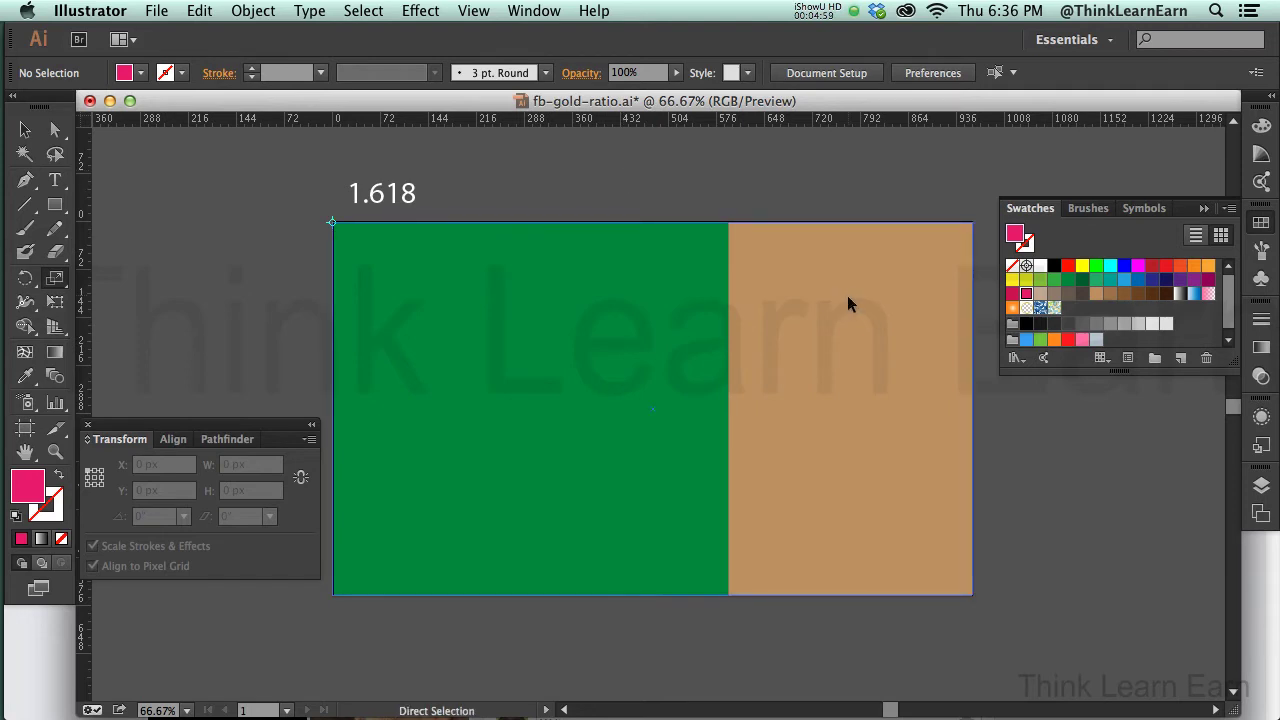
pyautogui.click(847, 295)
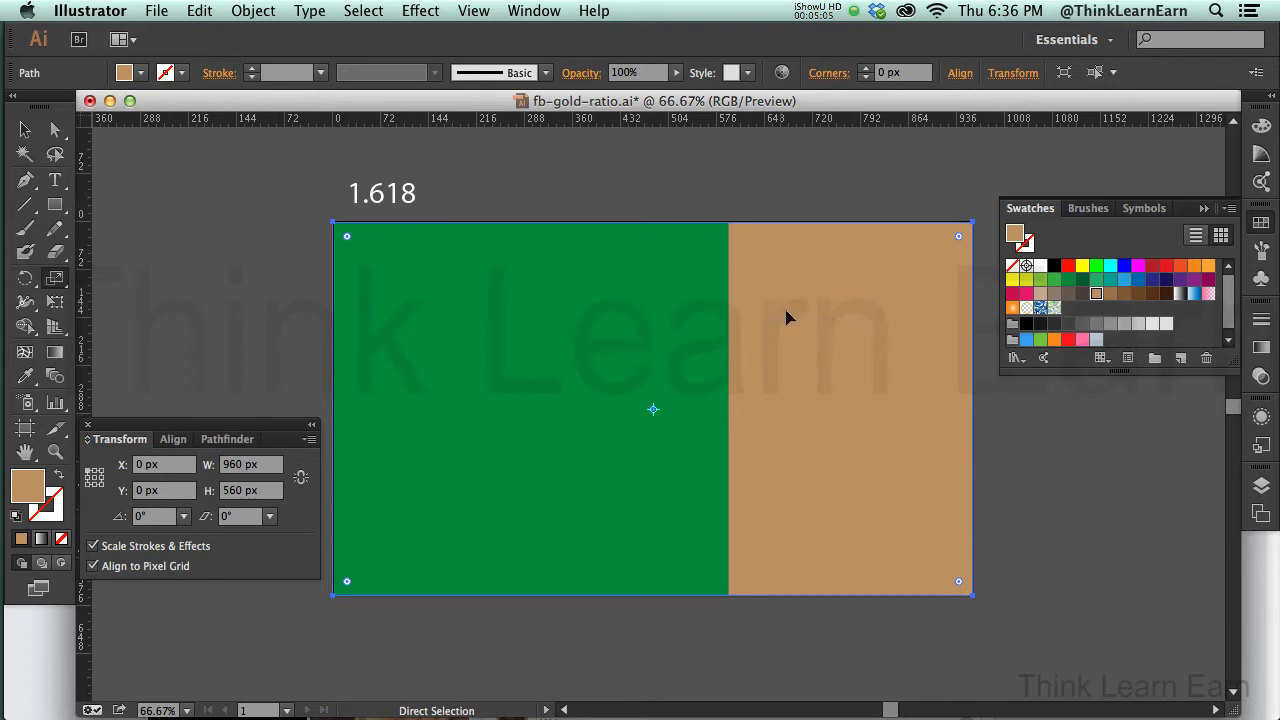
pyautogui.moveTo(786, 317); pyautogui.dragTo(939, 390)
pyautogui.press('super+z')
pyautogui.click(780, 313)
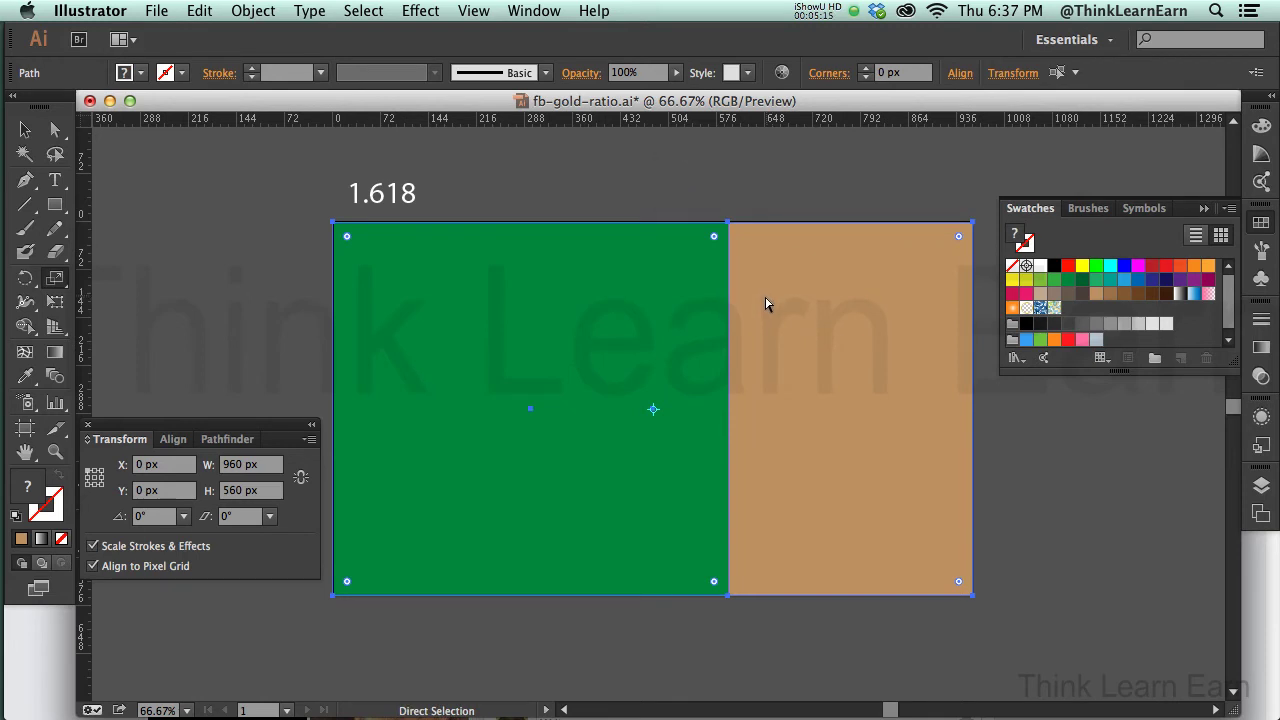
pyautogui.press('s')
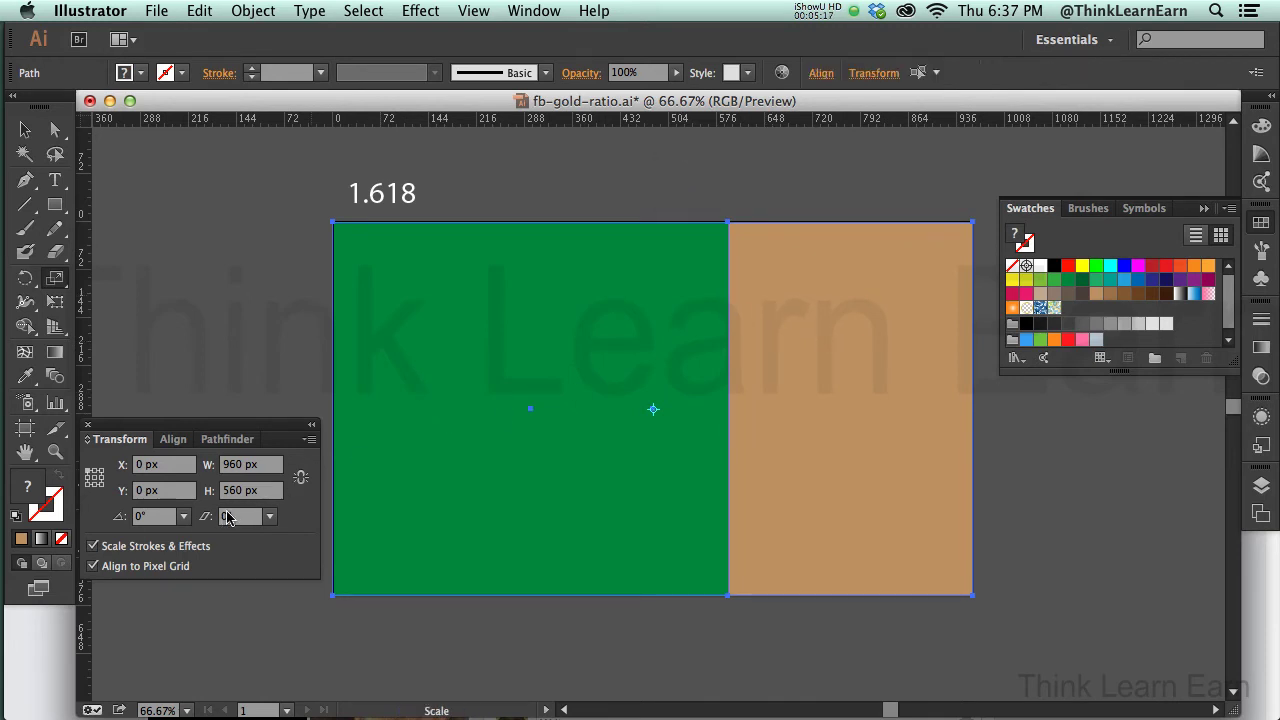
pyautogui.click(228, 440)
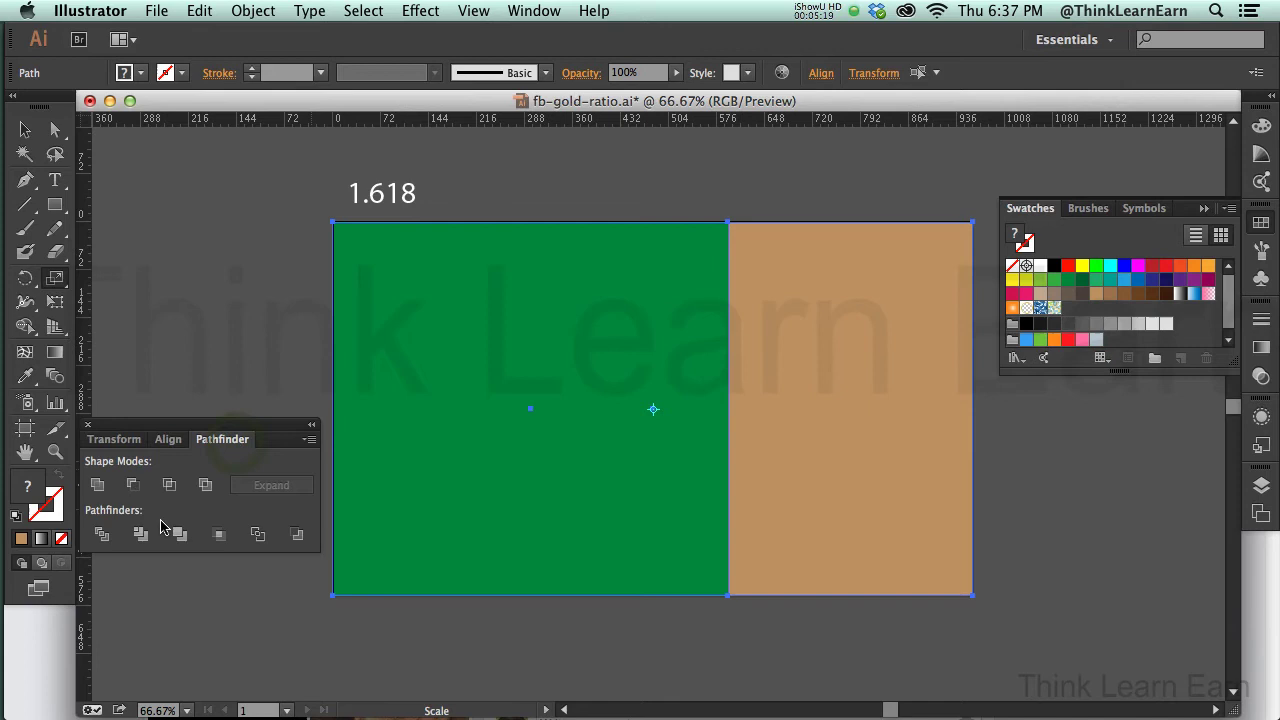
pyautogui.click(104, 537)
pyautogui.press('a')
pyautogui.moveTo(829, 420); pyautogui.dragTo(1029, 470)
pyautogui.press('cmd+z')
pyautogui.press('cmd+z')
# - Copy the tan right-hand column and bring up the Edit menu's paste commands
pyautogui.click(1040, 515)
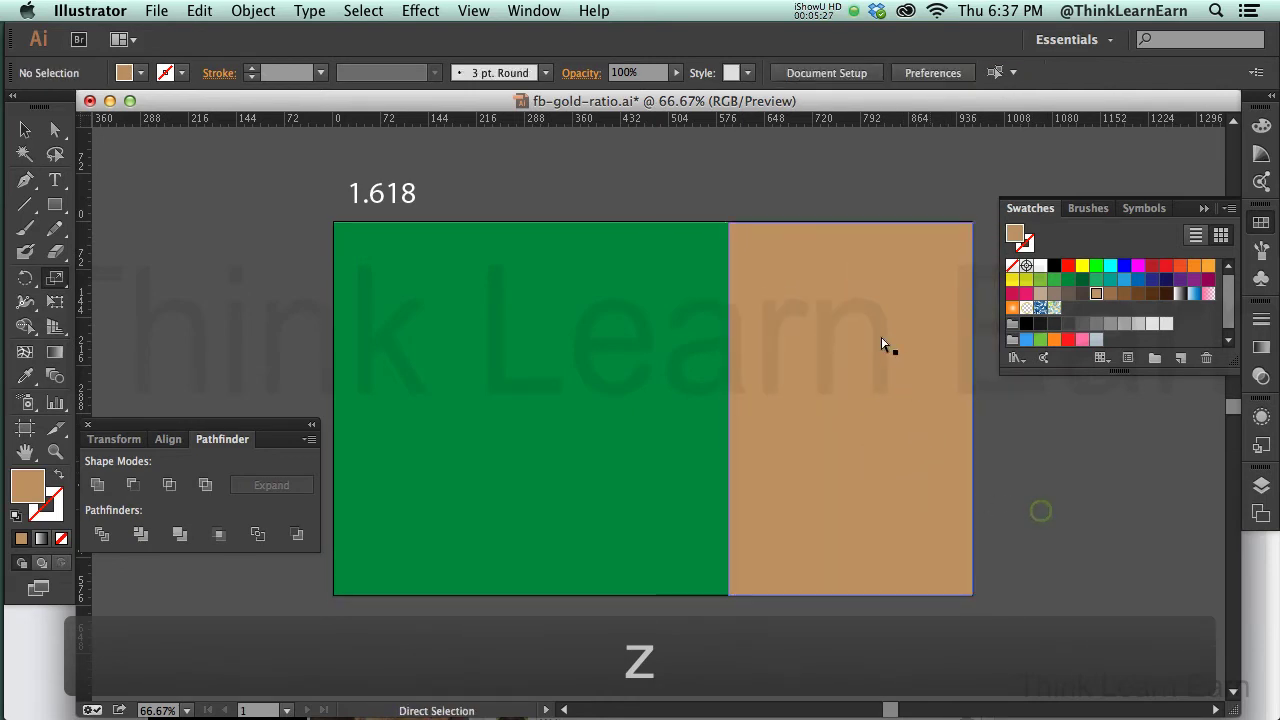
pyautogui.click(866, 340)
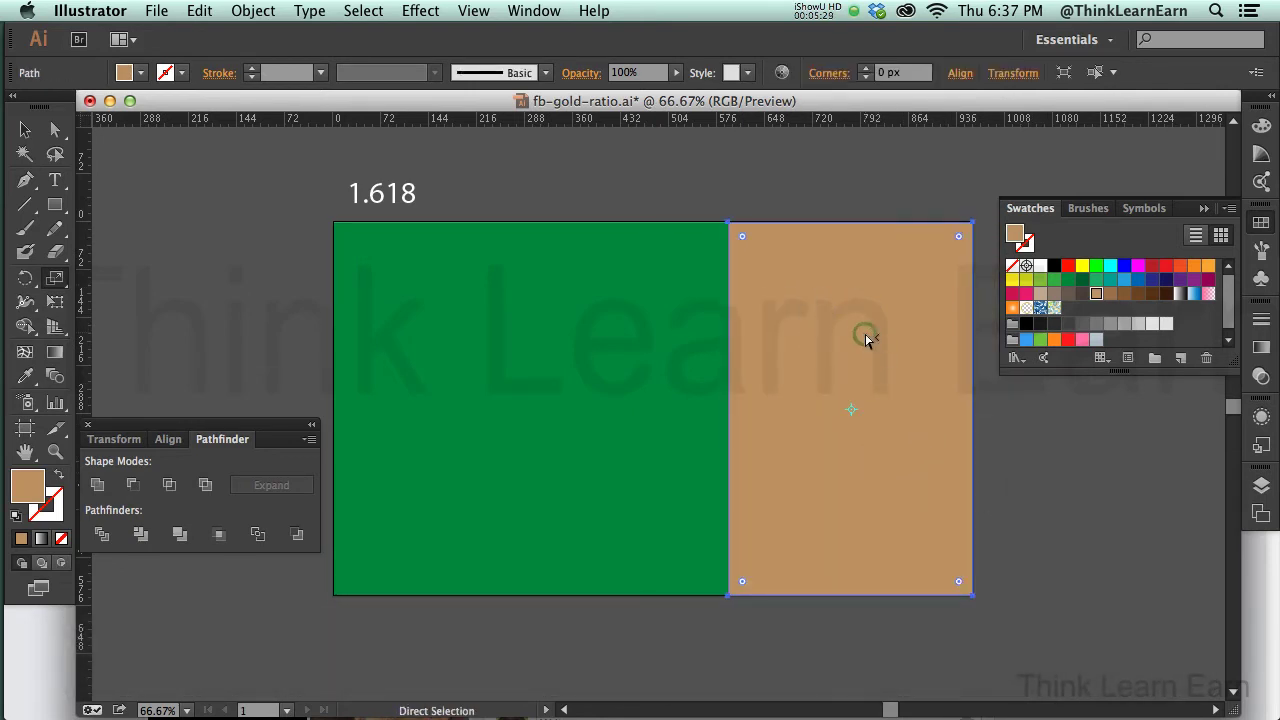
pyautogui.press('super+c')
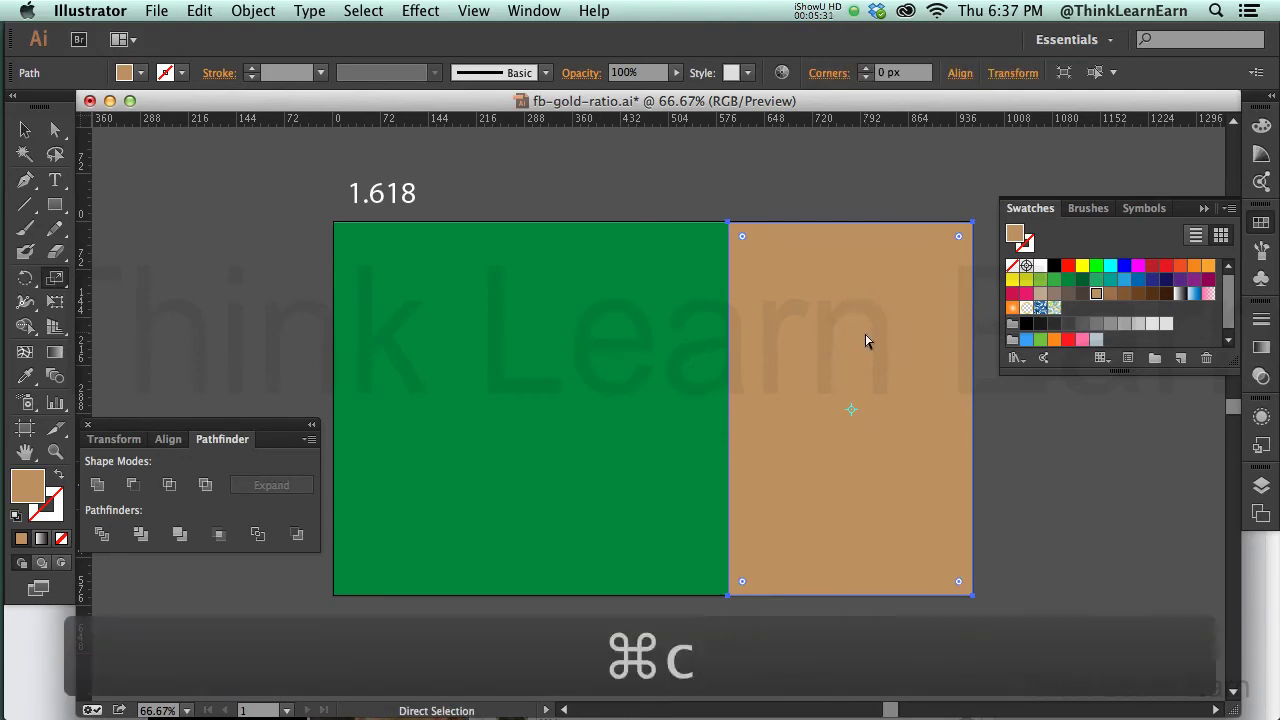
pyautogui.press('s')
pyautogui.click(197, 10)
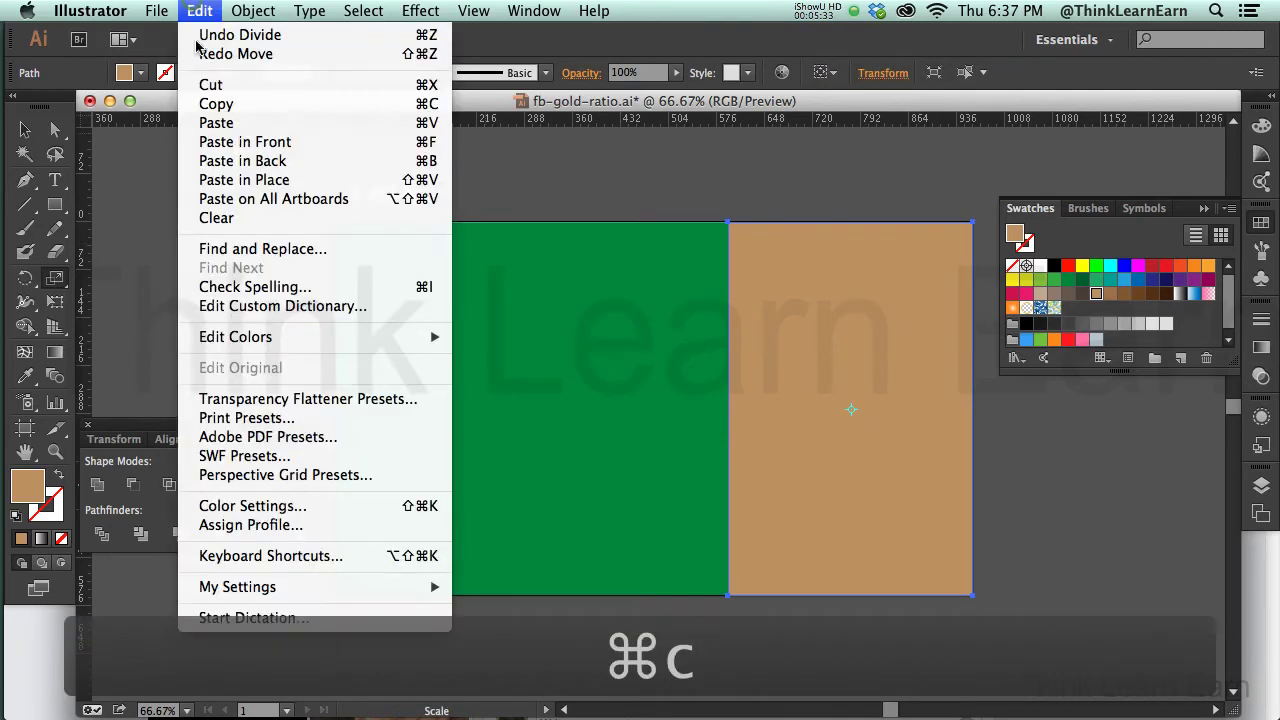
# - Paste the tan column in front and try its width divided by 1.618, then undo it
pyautogui.click(233, 142)
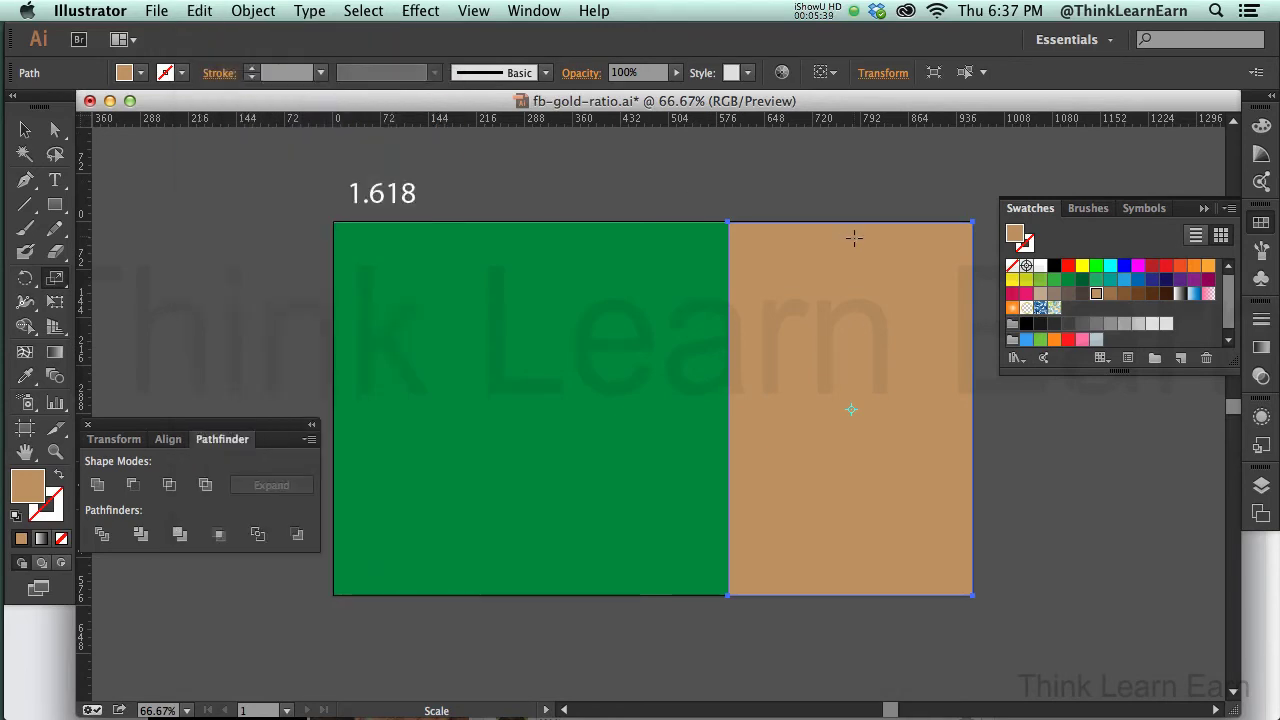
pyautogui.click(120, 440)
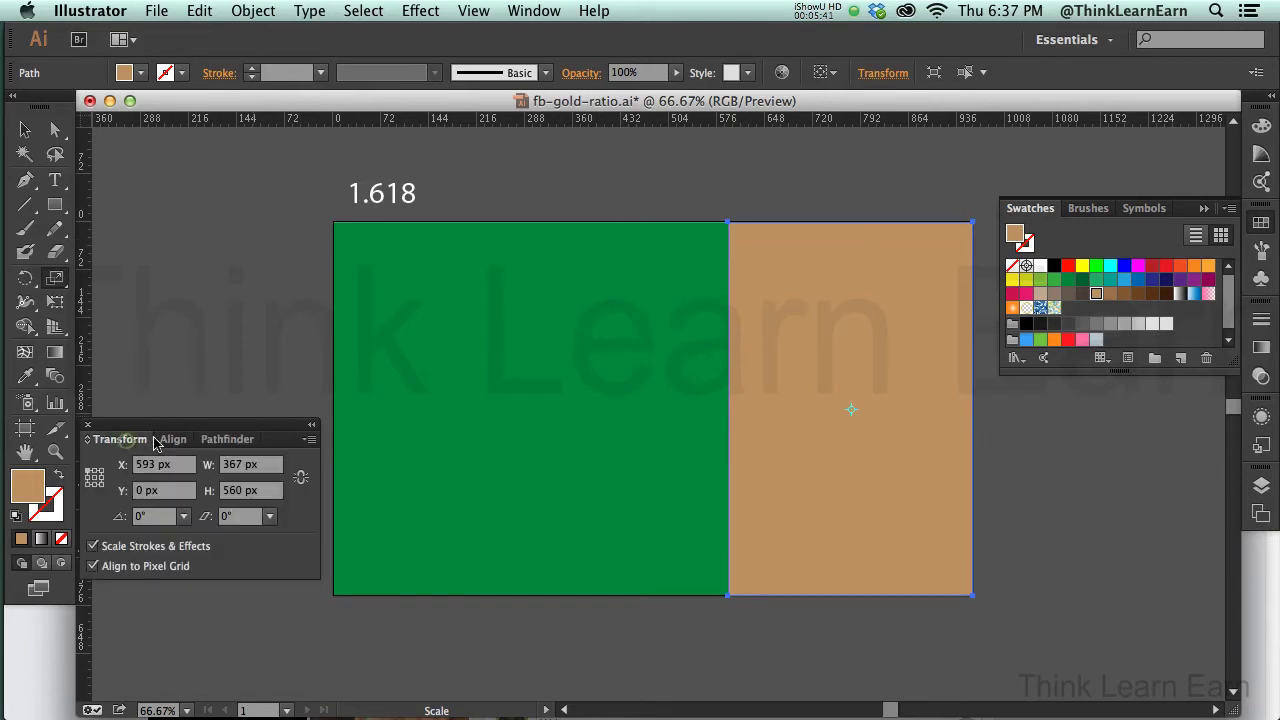
pyautogui.click(267, 459)
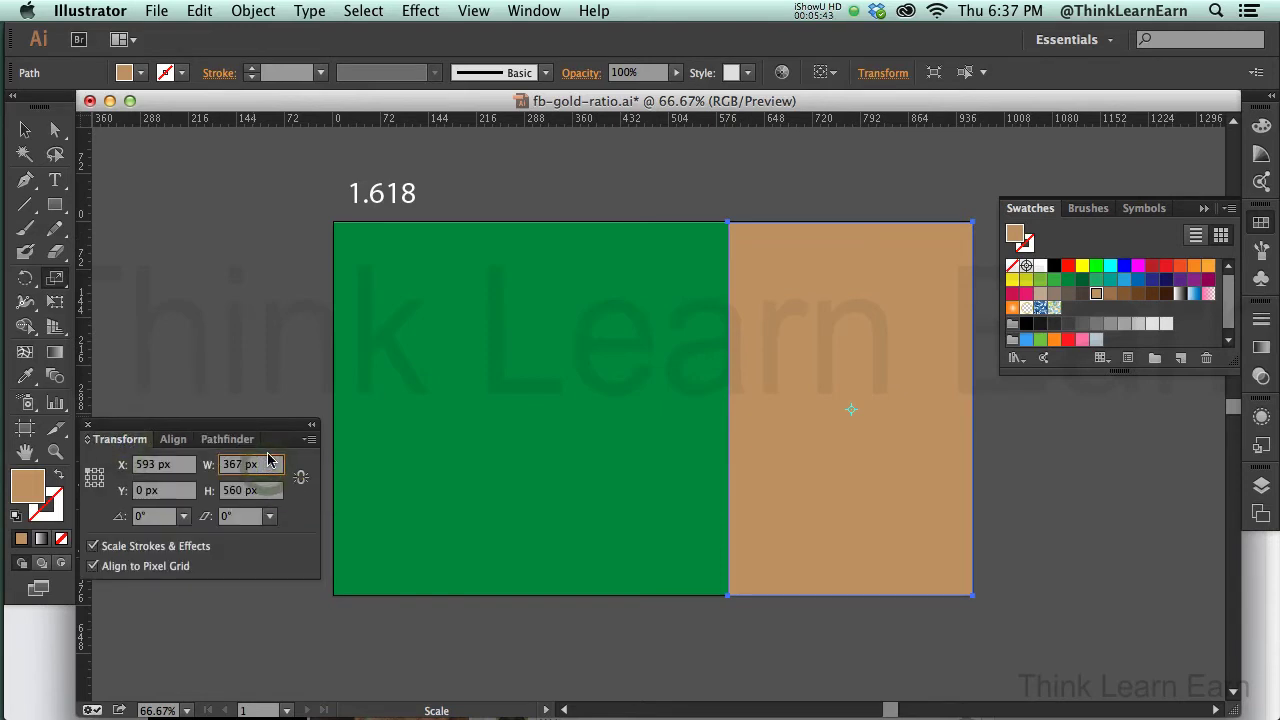
pyautogui.write('/')
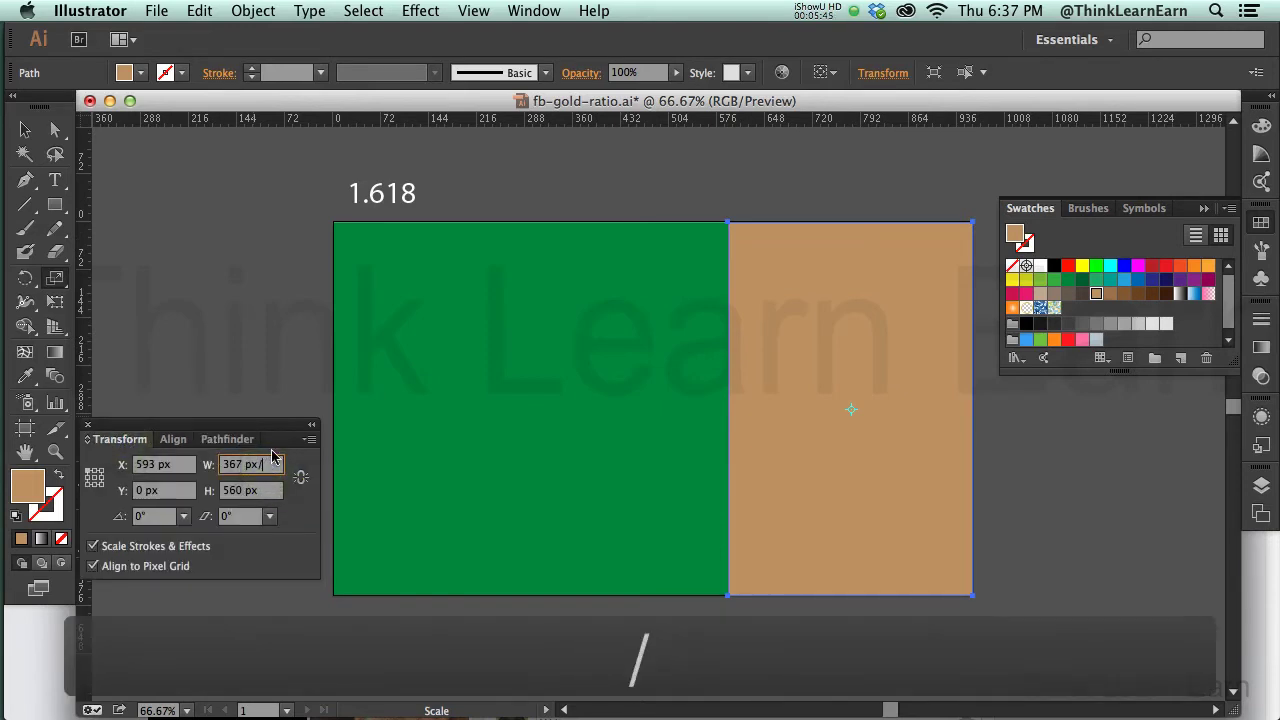
pyautogui.write('1')
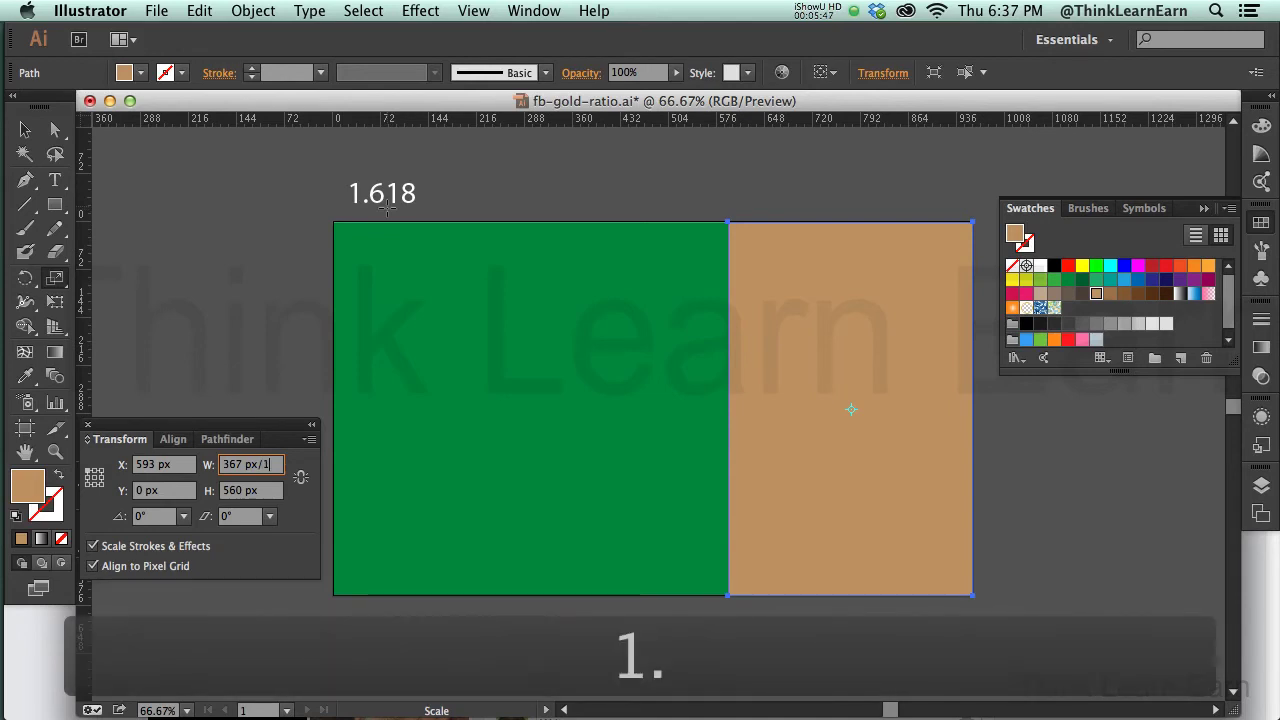
pyautogui.write('.618')
pyautogui.press('Return')
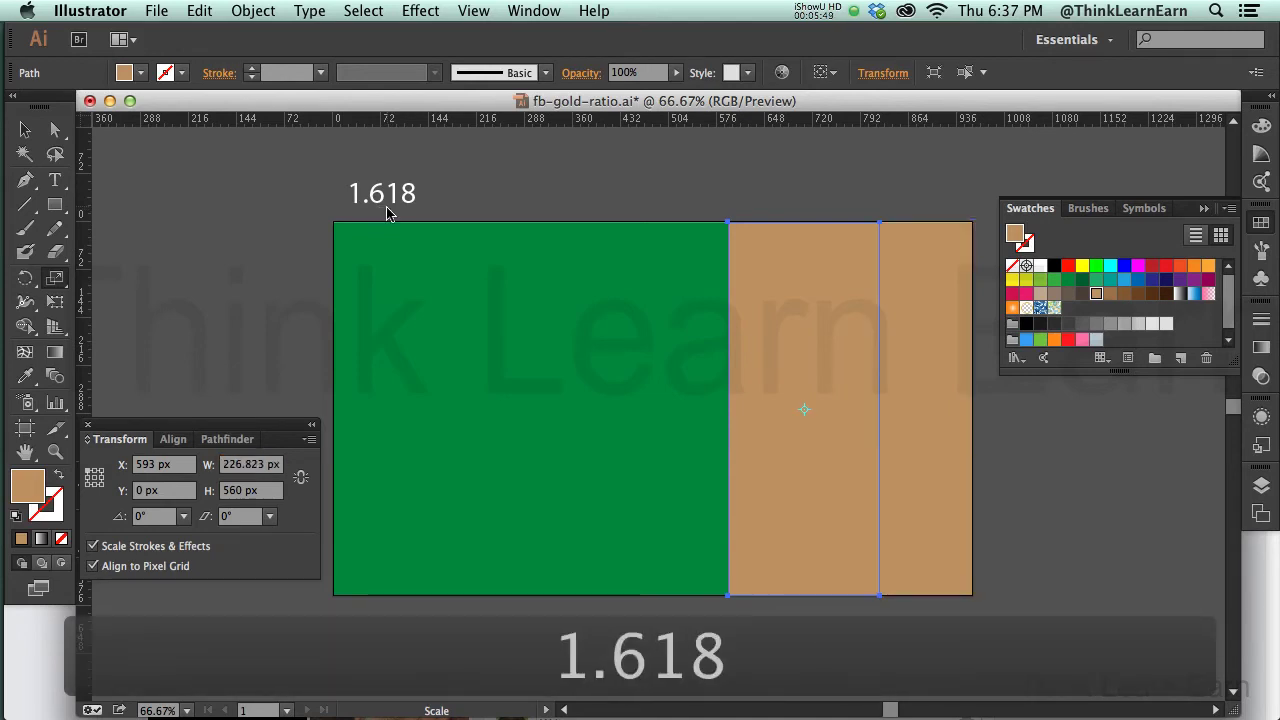
pyautogui.press('super+z')
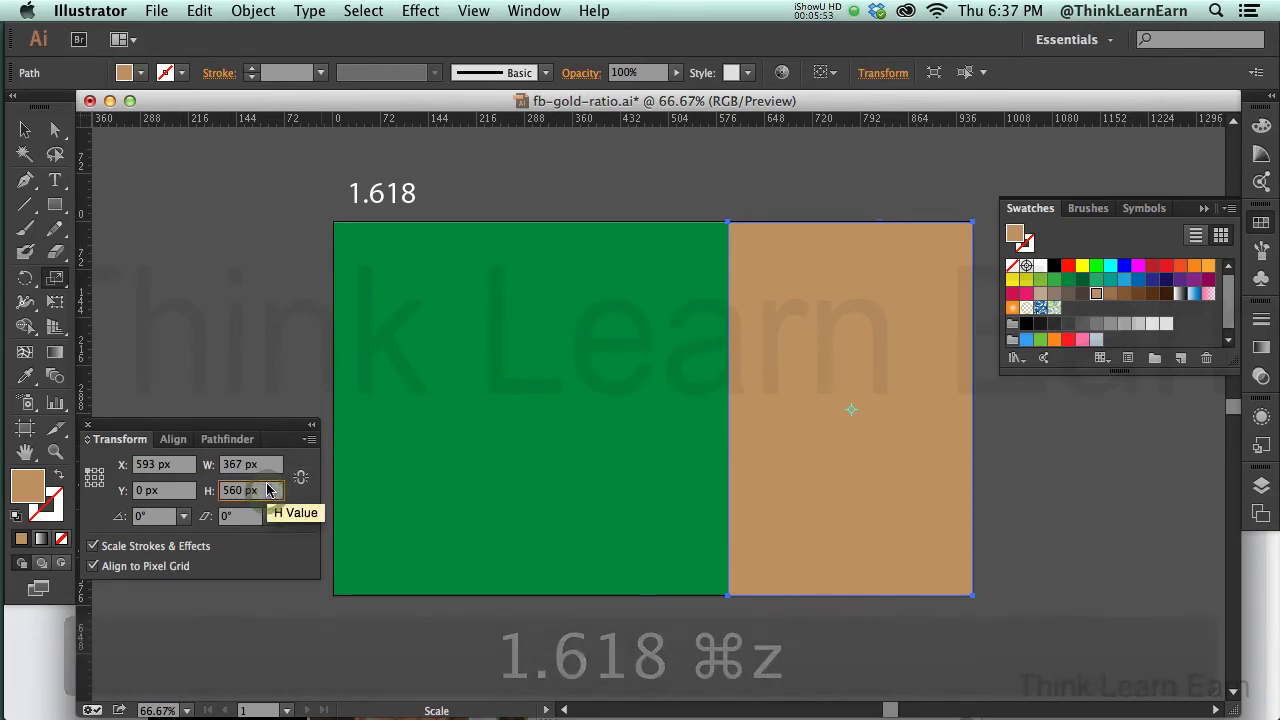
# - Try a height change and a drag on the copy, undoing both to keep it 367 × 560 px
pyautogui.write('/1.168')
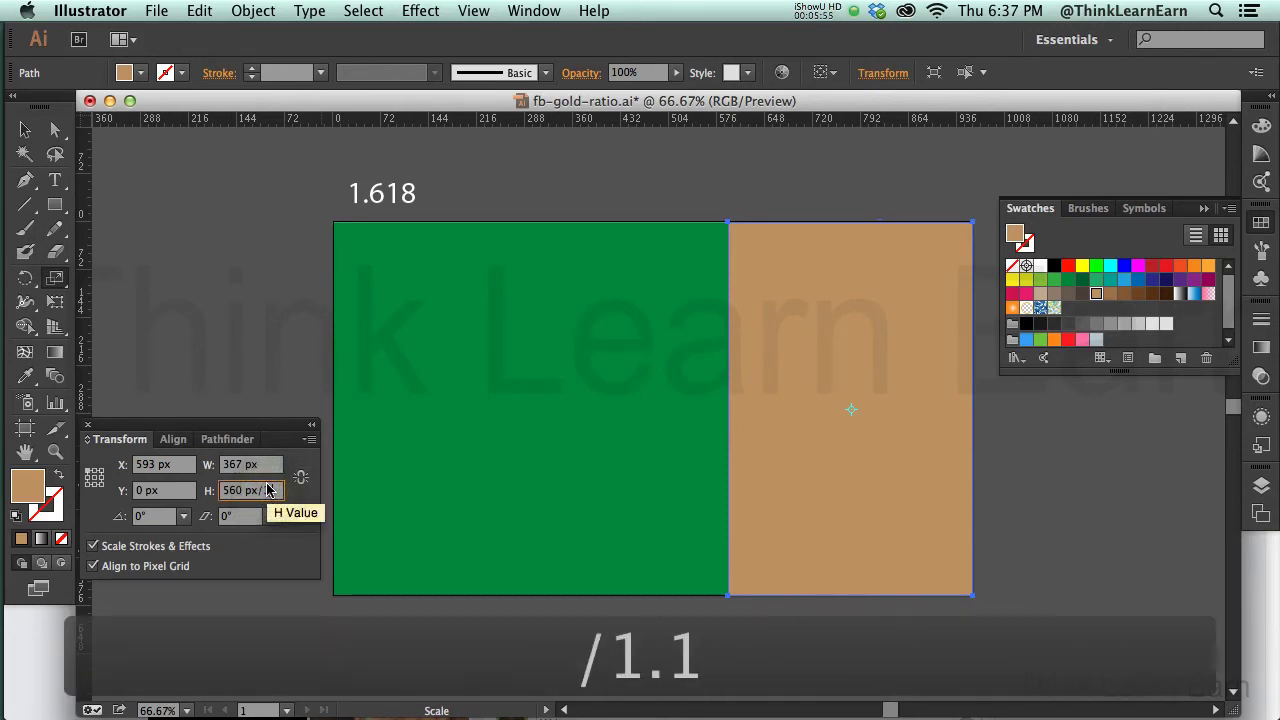
pyautogui.write('a')
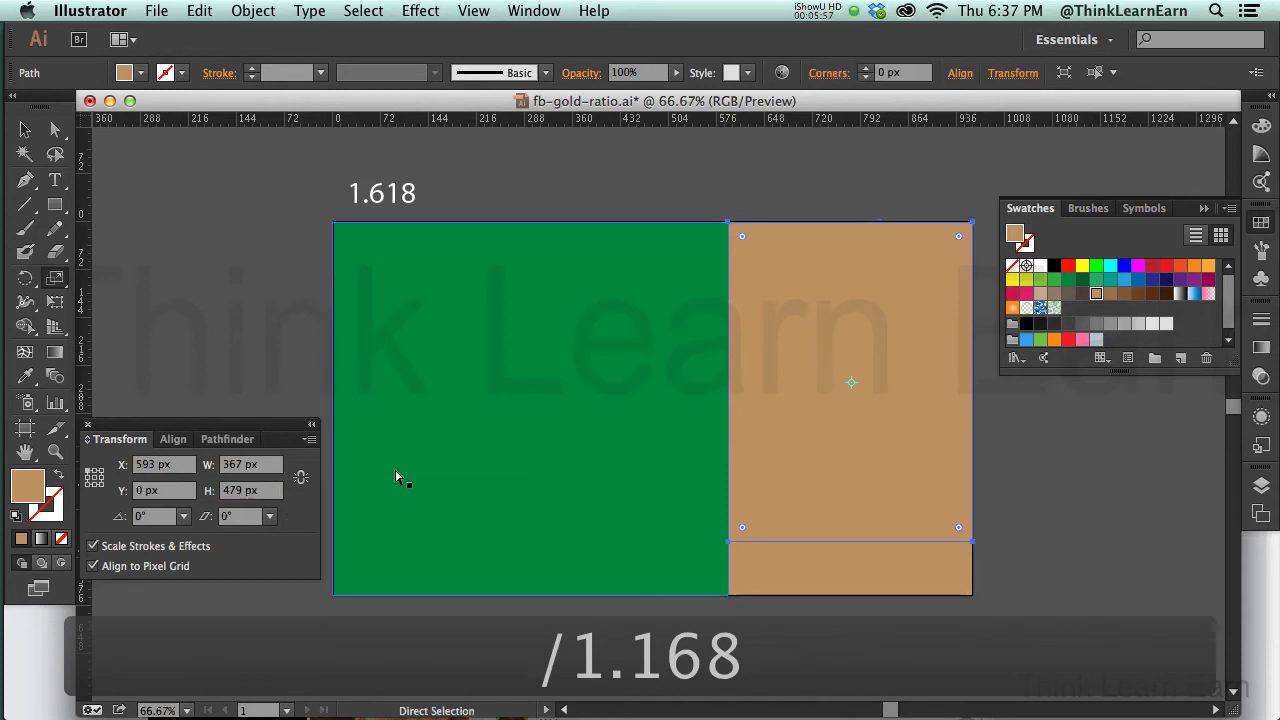
pyautogui.press('cmd+z')
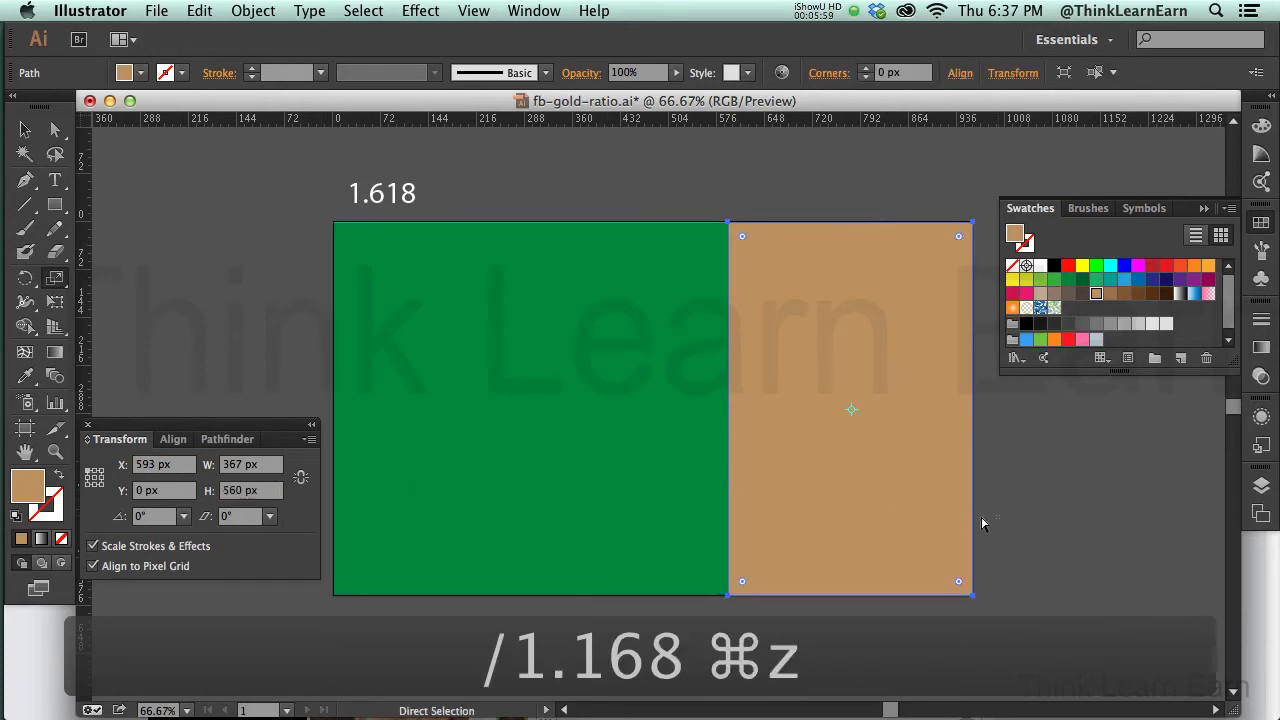
pyautogui.moveTo(995, 517); pyautogui.dragTo(771, 517)
pyautogui.press('super+z')
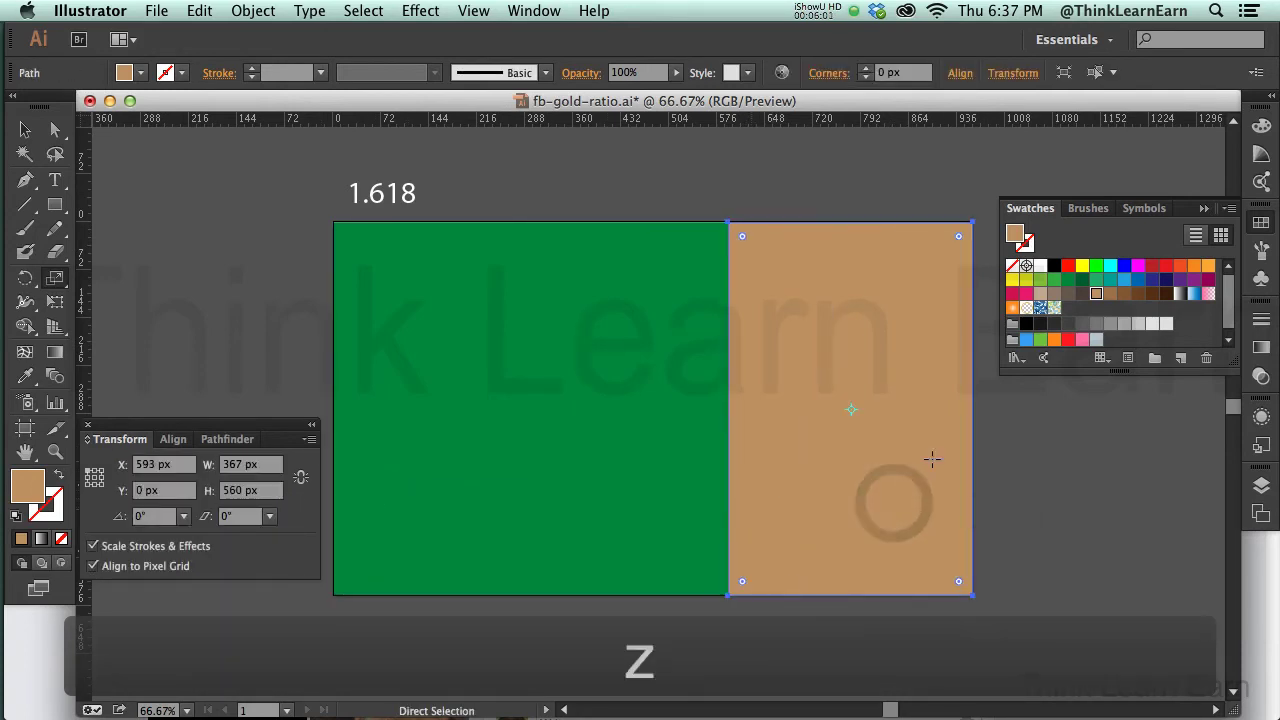
# - Fill the tan copy blue, undoing a trial move over the green
pyautogui.click(1026, 340)
pyautogui.moveTo(896, 443); pyautogui.dragTo(779, 453)
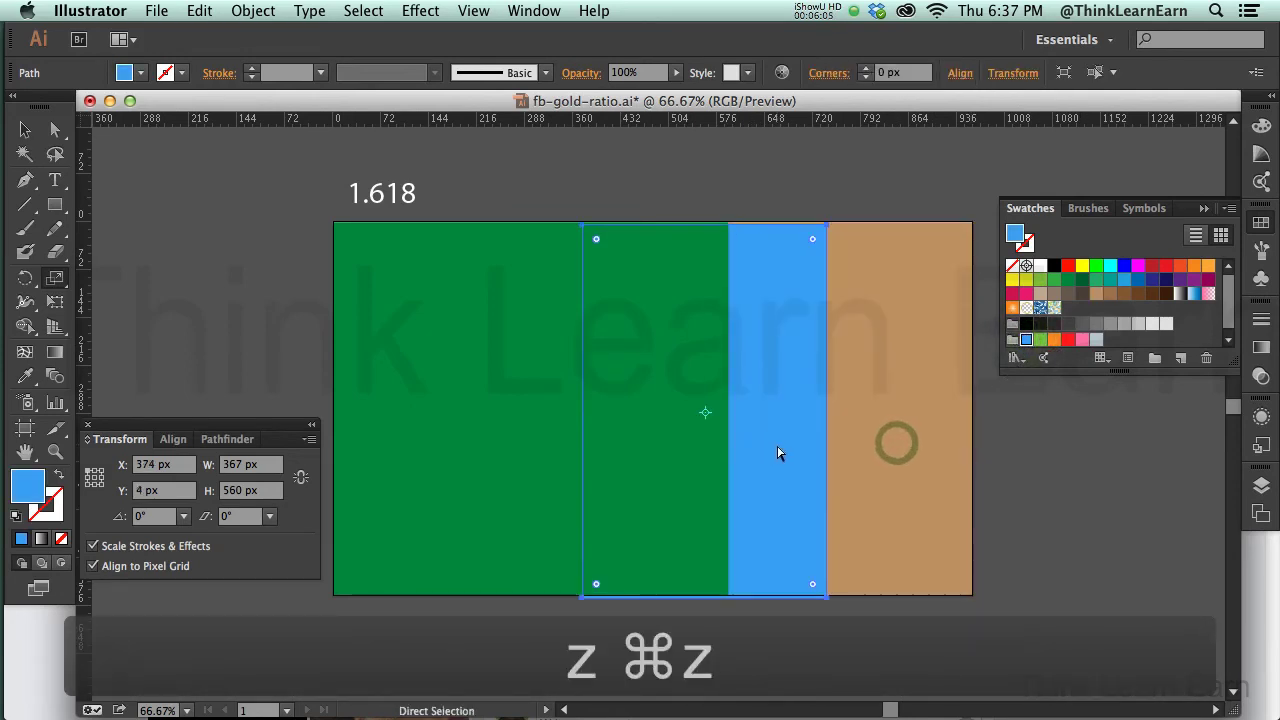
pyautogui.press('super+z')
pyautogui.press('s')
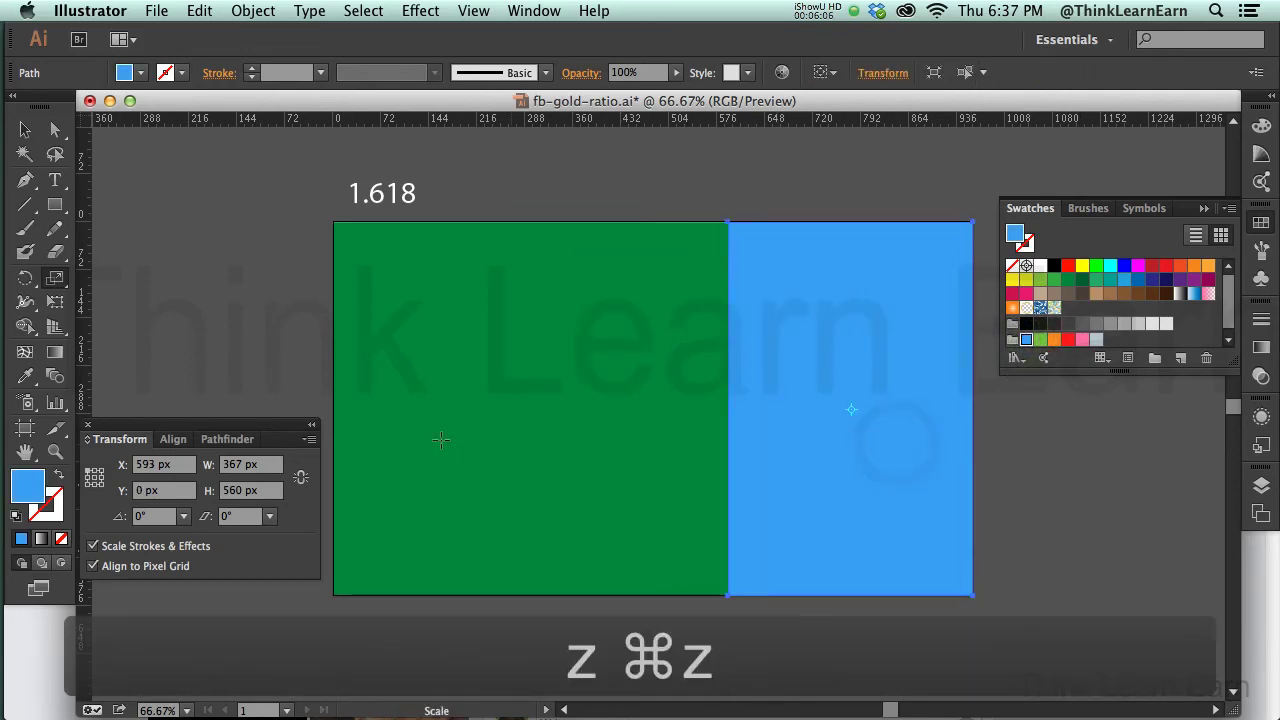
# - Try dividing the blue copy's height by 1.618, then undo the change
pyautogui.click(259, 467)
pyautogui.write('/1')
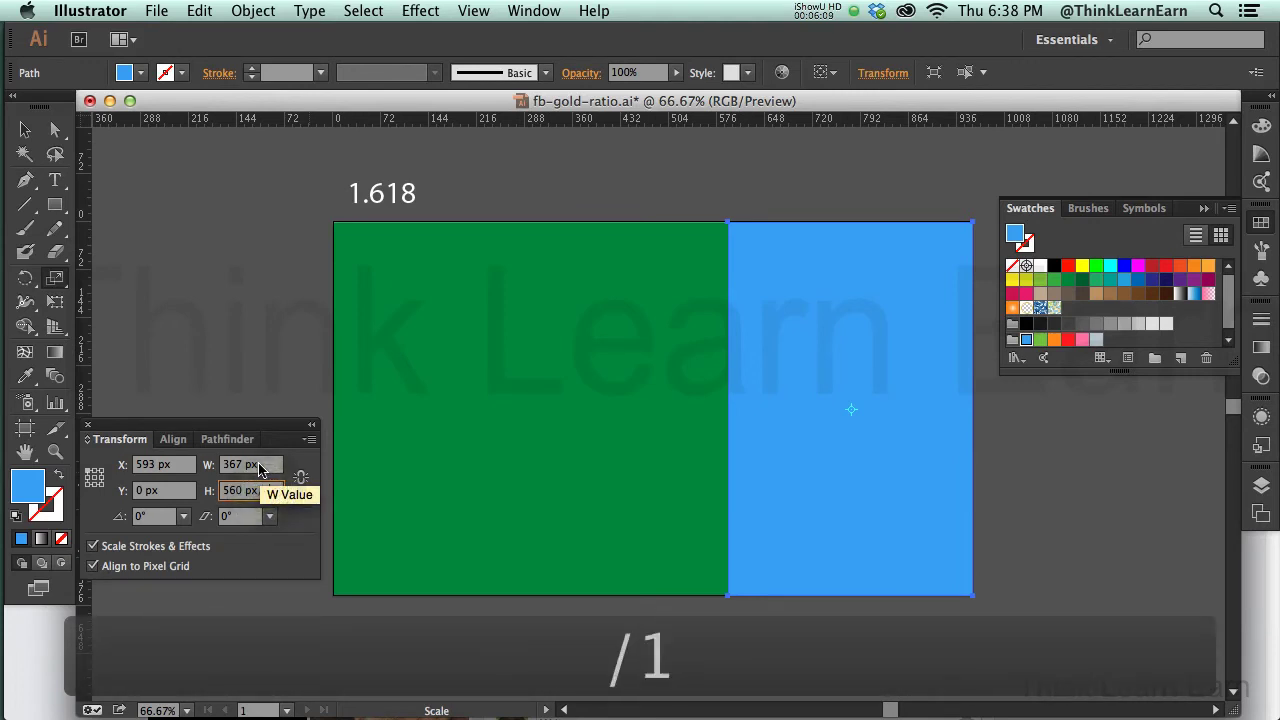
pyautogui.write('.618')
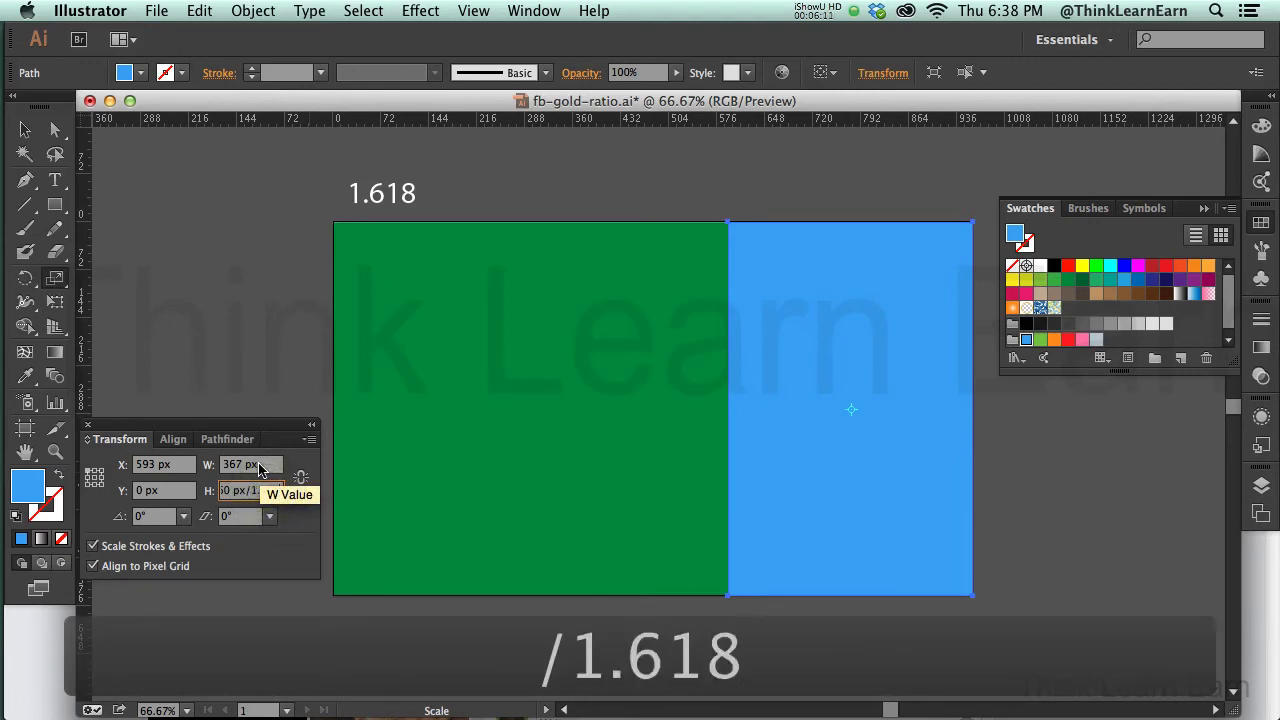
pyautogui.press('Return')
pyautogui.press('a')
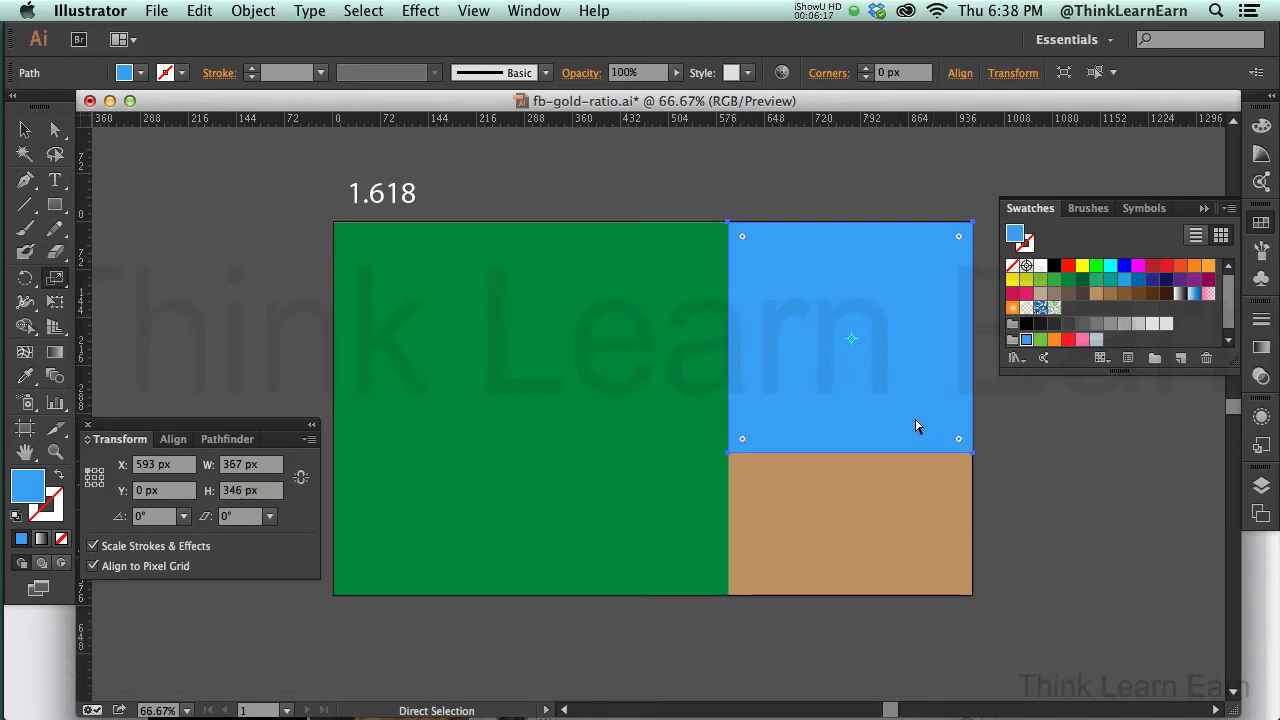
pyautogui.press('super+z')
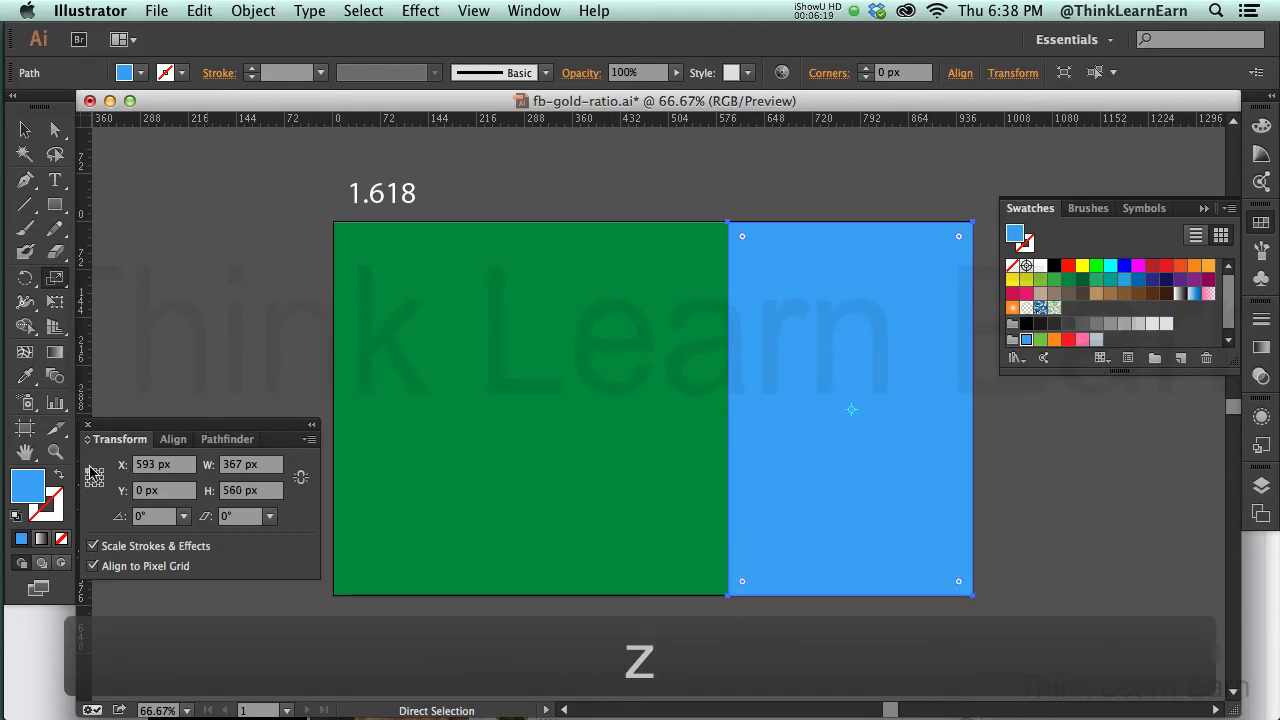
pyautogui.press('super+z')
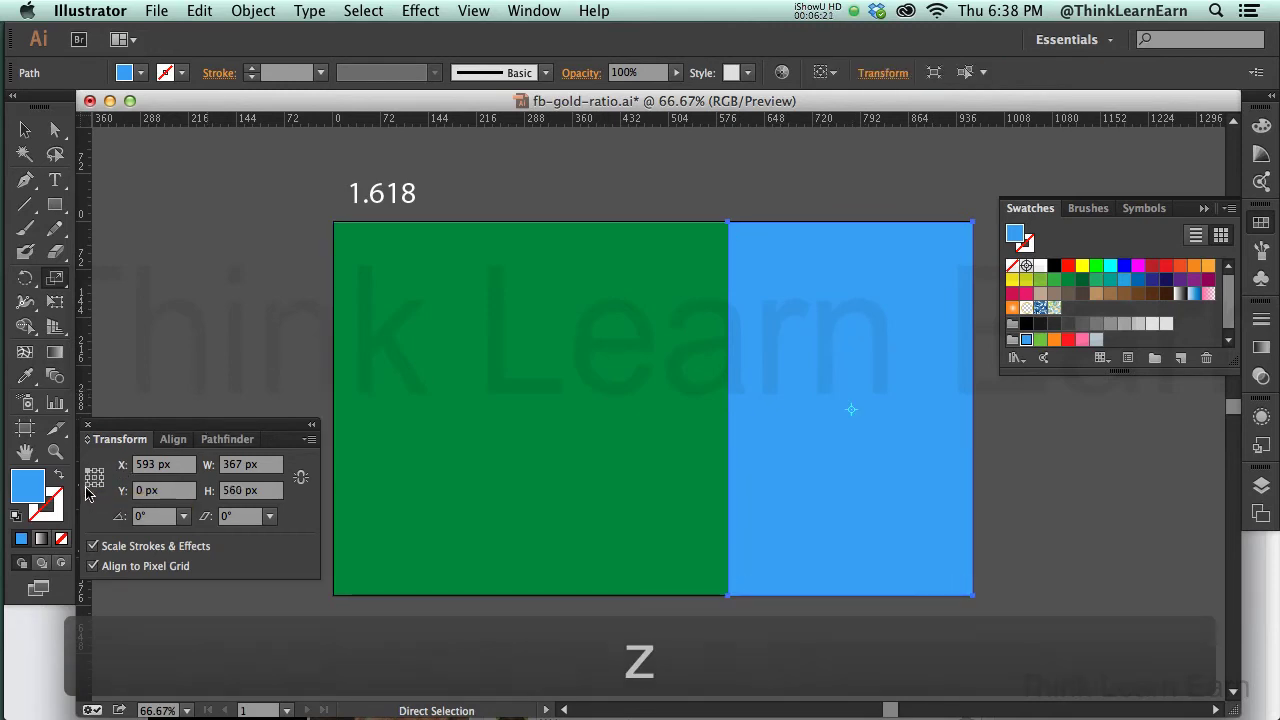
# - With the bottom reference point, set the blue height to 560/1.618 and dismiss the Scale dialog
pyautogui.click(87, 486)
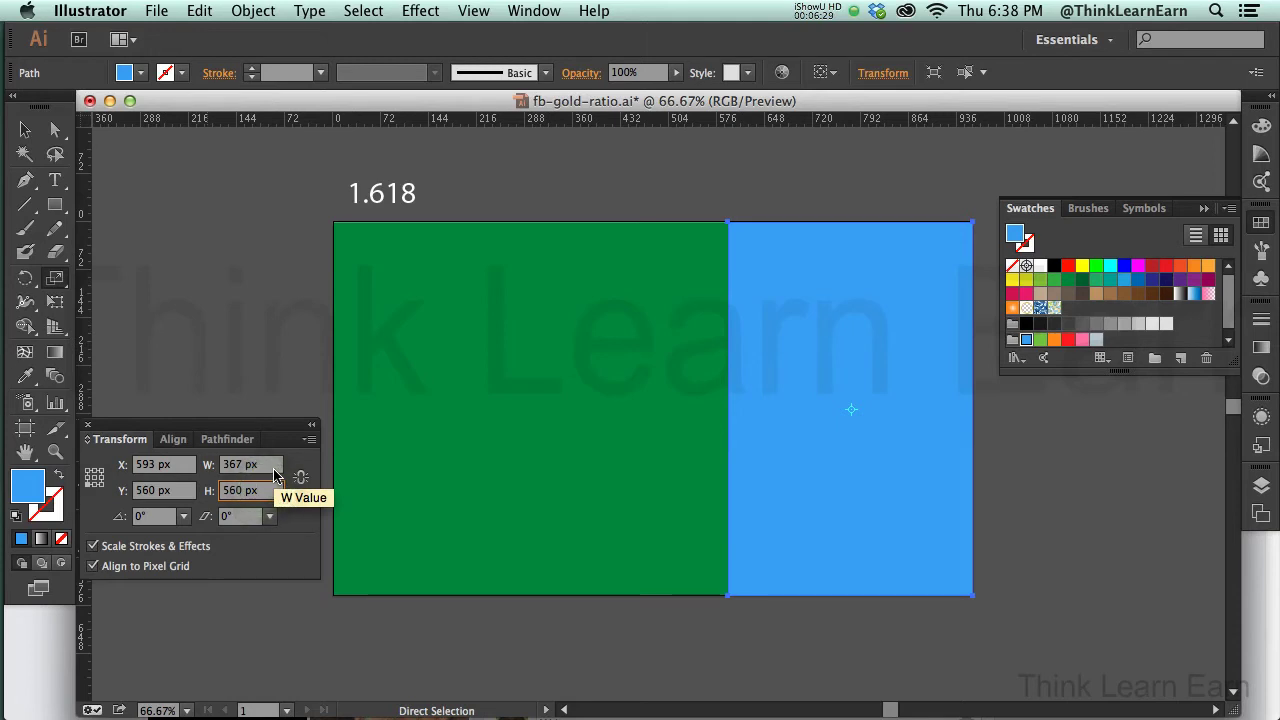
pyautogui.write('/1.618')
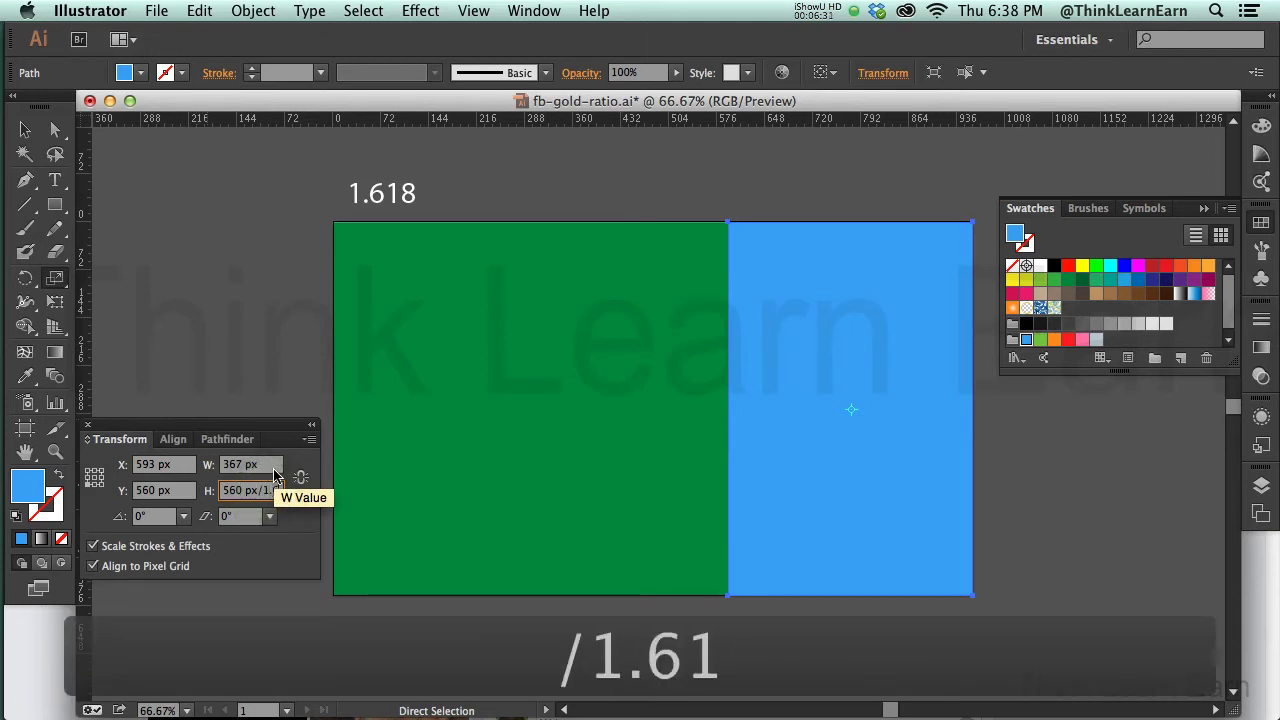
pyautogui.press('Return')
pyautogui.press('s')
pyautogui.press('Return')
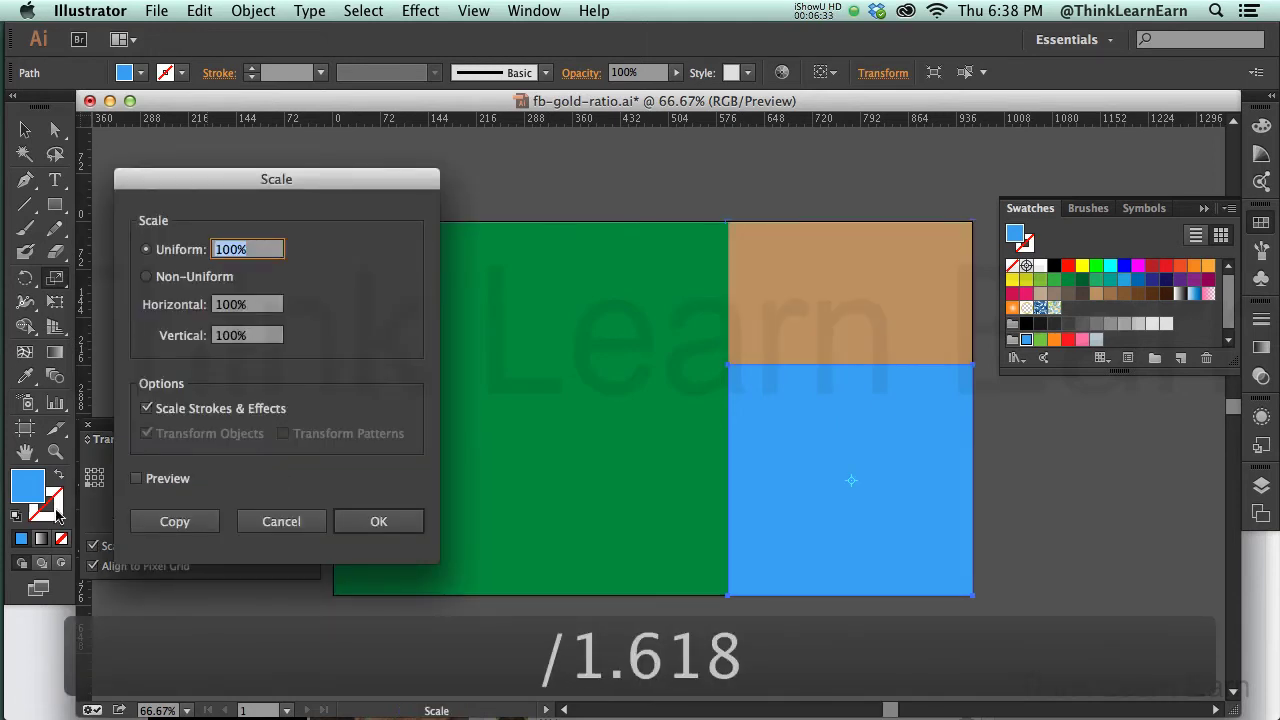
pyautogui.click(281, 521)
pyautogui.click(1040, 487)
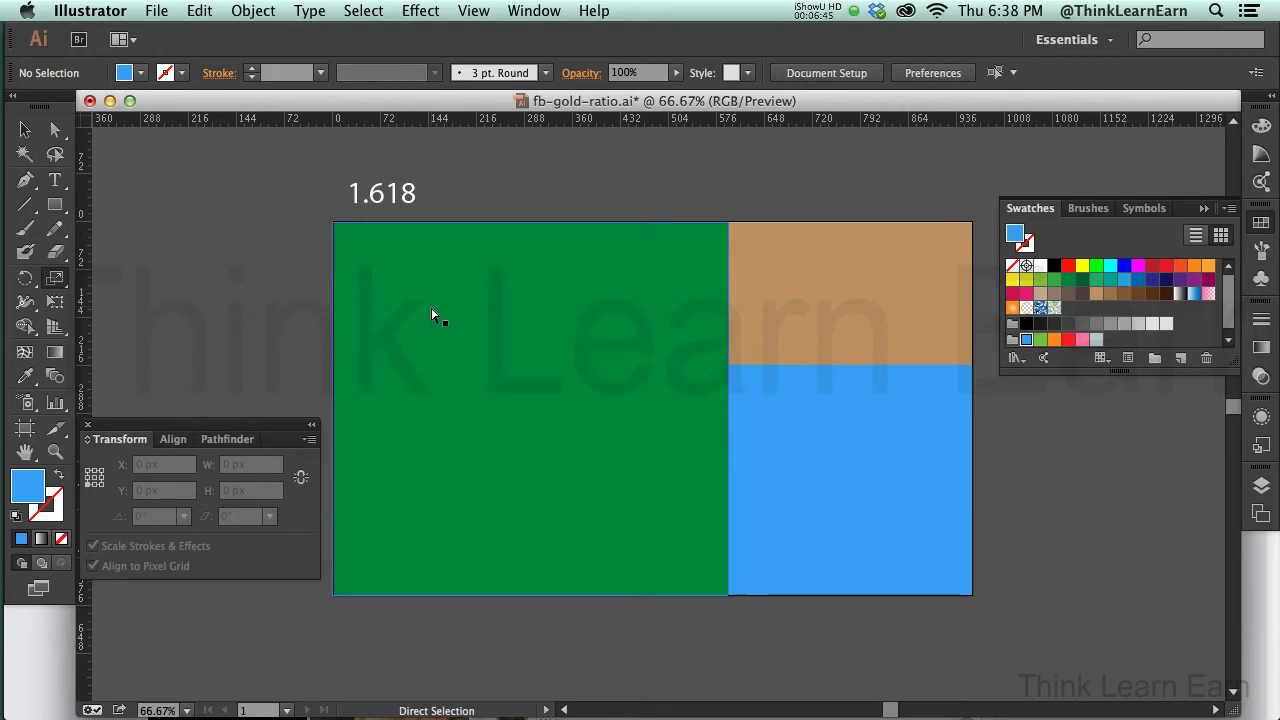
# - Paste a copy of the green rectangle in front and fill it orange
pyautogui.click(432, 315)
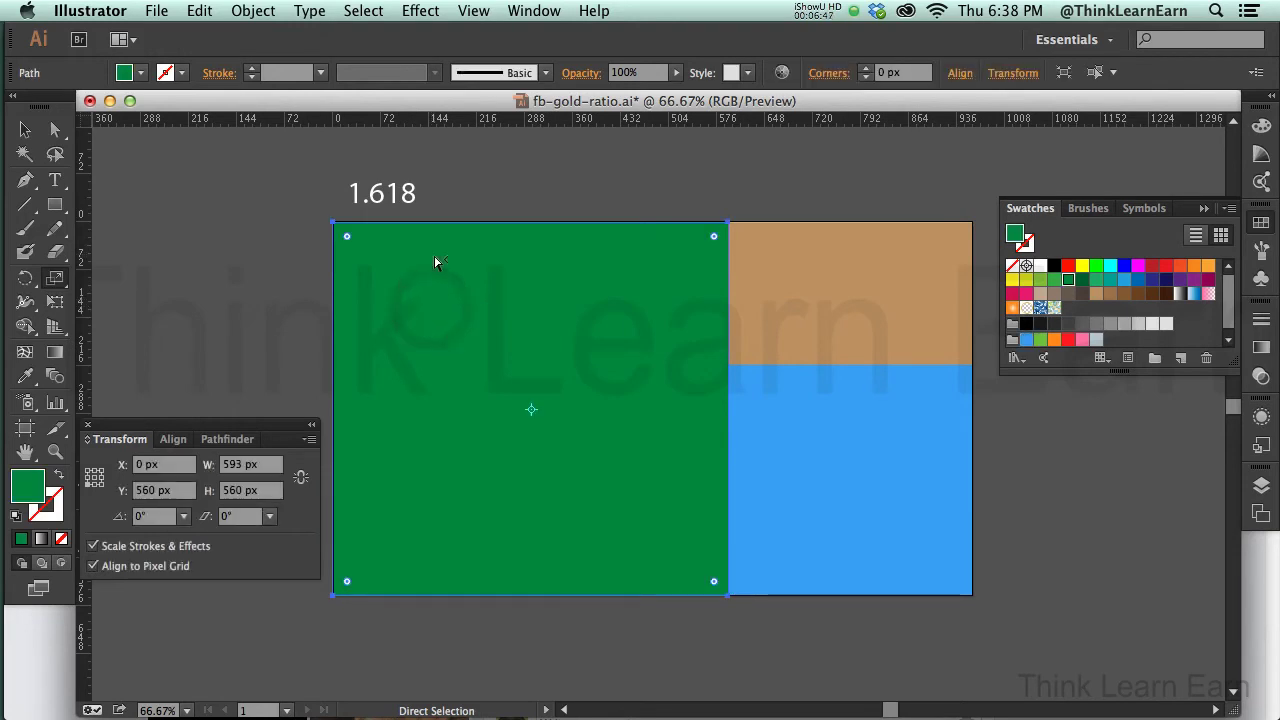
pyautogui.press('super+c')
pyautogui.click(199, 10)
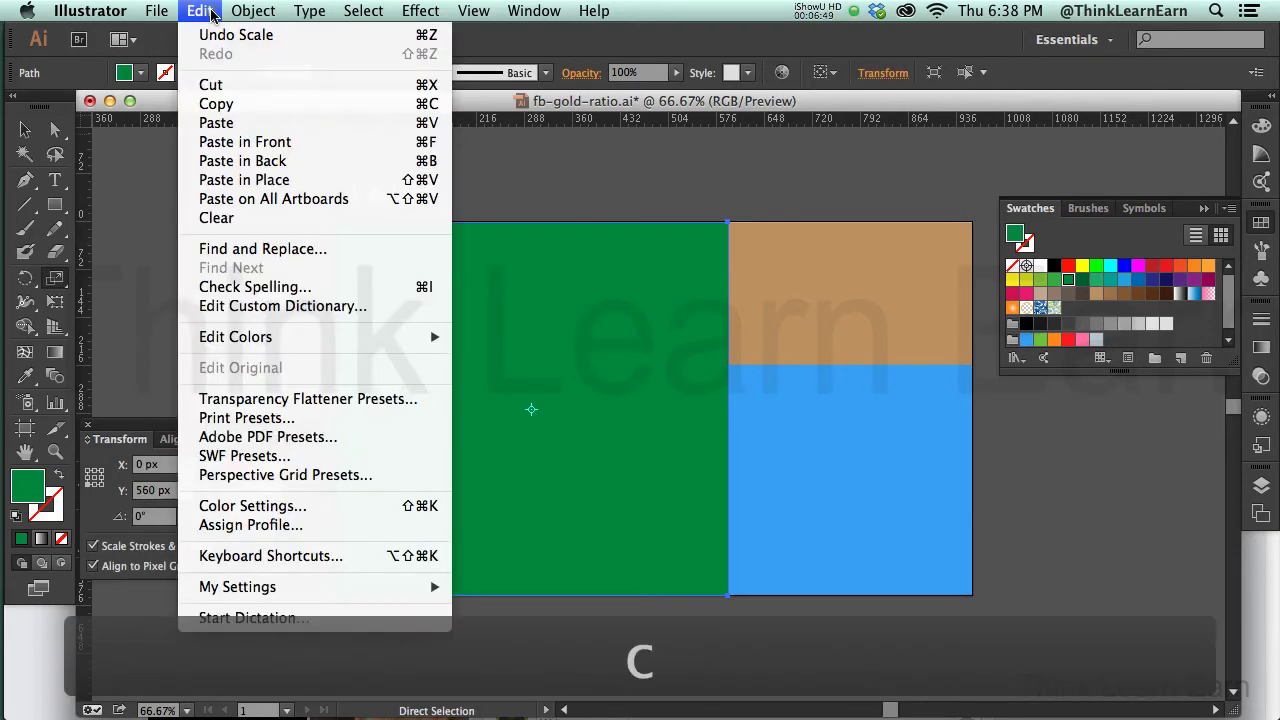
pyautogui.click(240, 142)
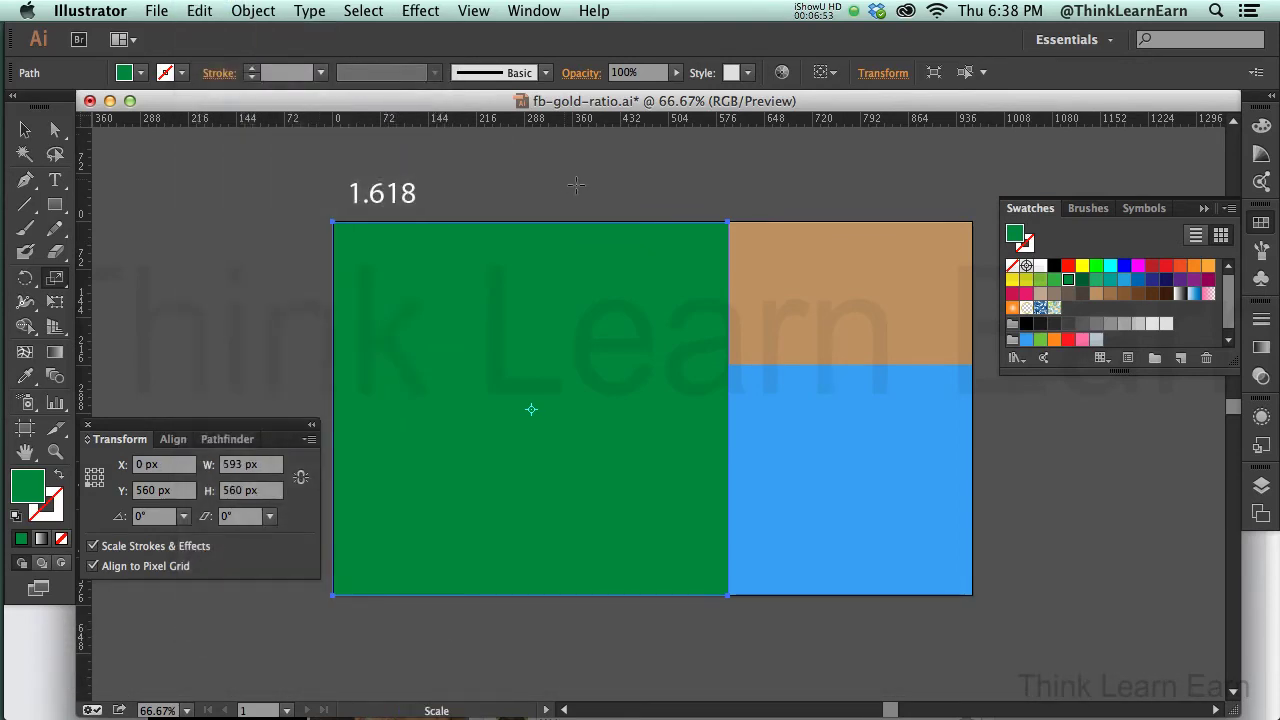
pyautogui.click(1055, 342)
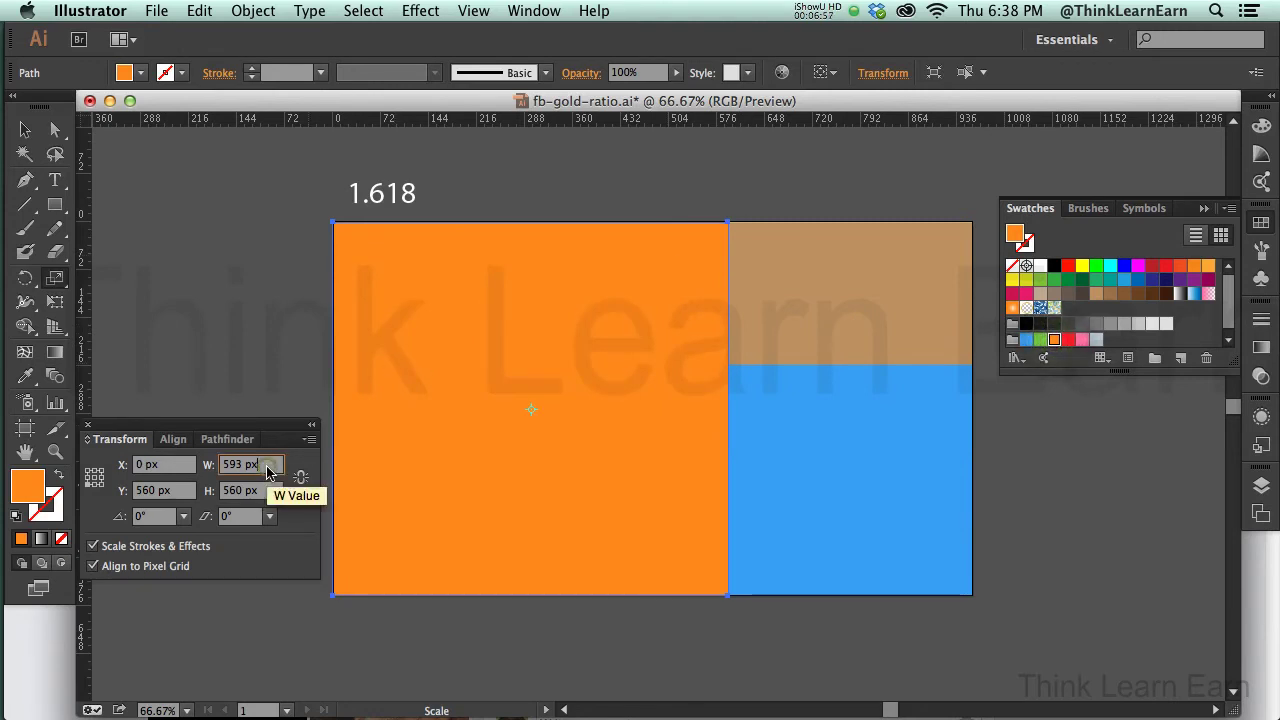
# - Anchor at top-left and divide the orange rectangle's width by 1.618 to 367 px
pyautogui.click(88, 478)
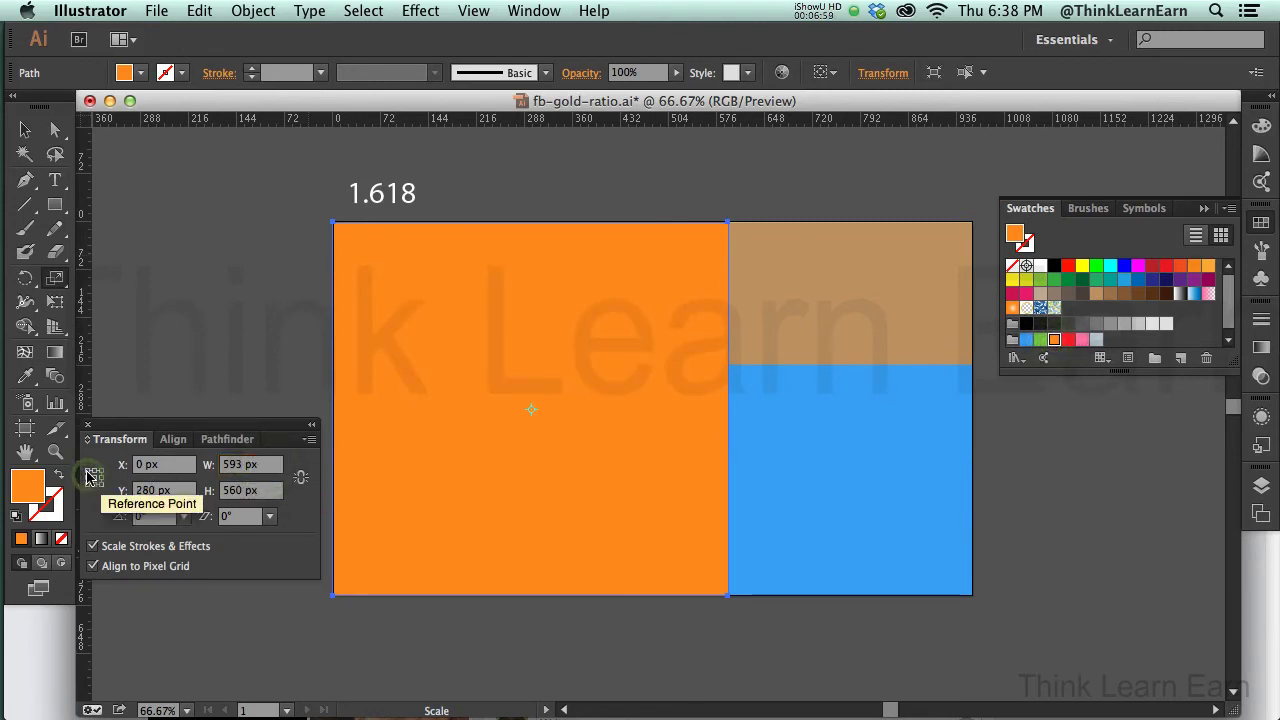
pyautogui.click(88, 470)
pyautogui.click(276, 462)
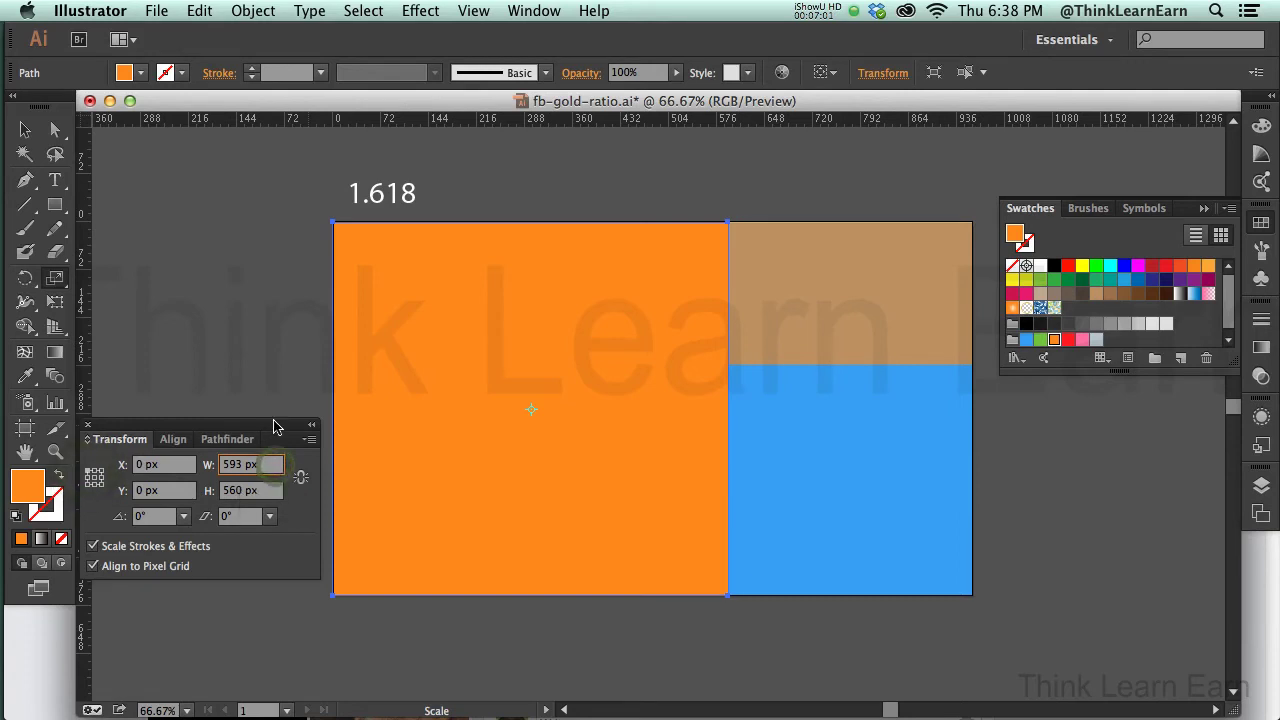
pyautogui.write('/1.618')
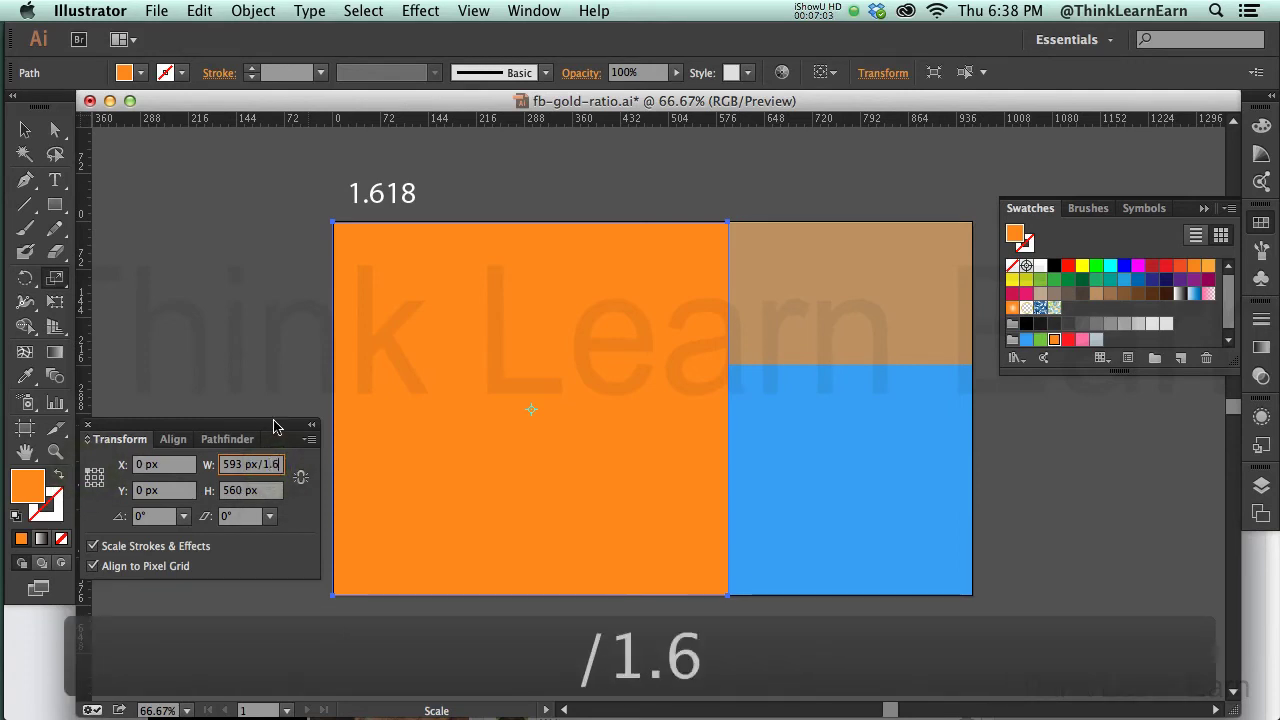
pyautogui.press('Return')
pyautogui.press('a')
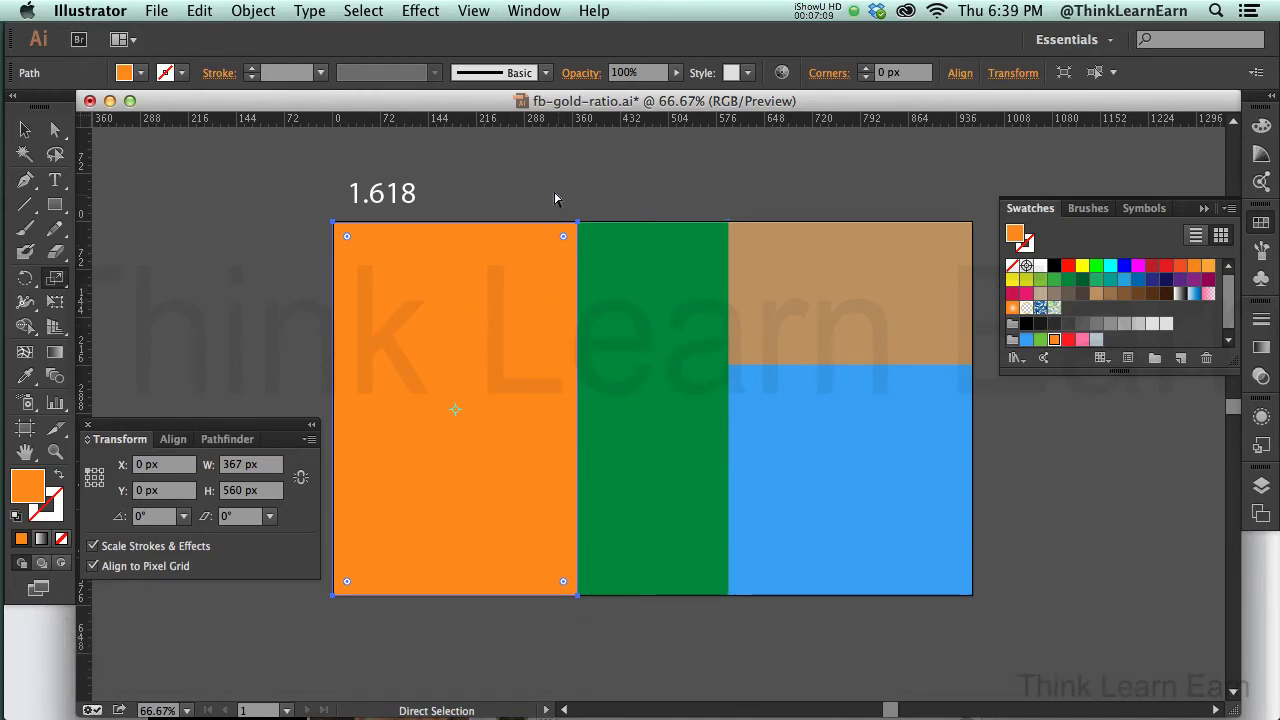
# - Select the orange and green rectangles and split them with Pathfinder Divide
pyautogui.keyDown('alt'); pyautogui.keyDown('shift'); pyautogui.click(601, 268); pyautogui.keyUp('shift'); pyautogui.keyUp('alt')
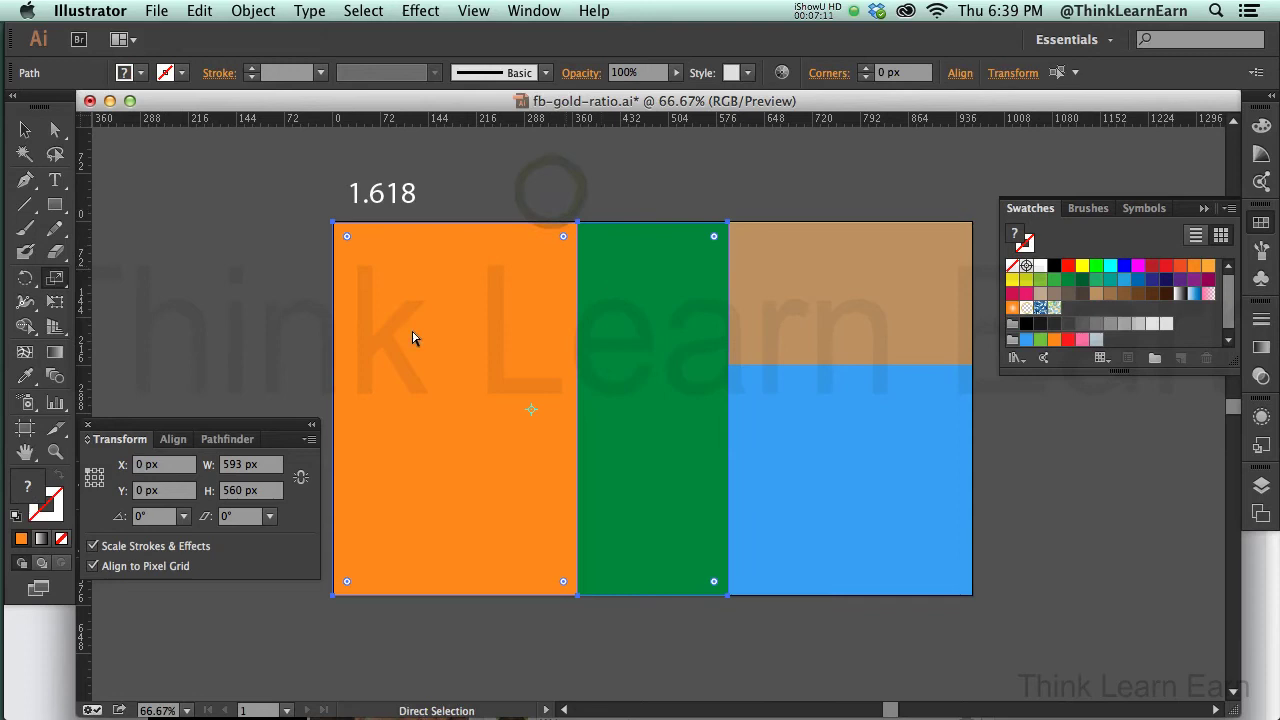
pyautogui.press('s')
pyautogui.click(237, 441)
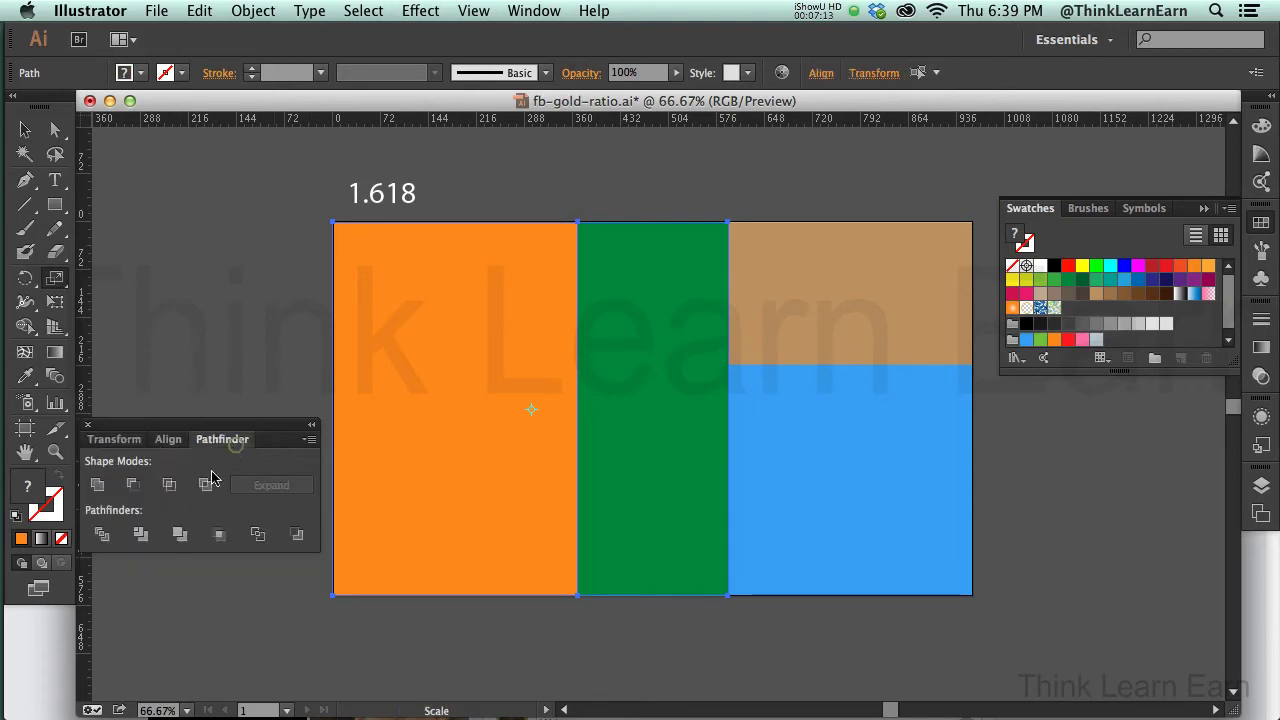
pyautogui.press('a')
pyautogui.click(101, 533)
# - Move the green strip to the left edge and the orange piece beside it
pyautogui.click(307, 316)
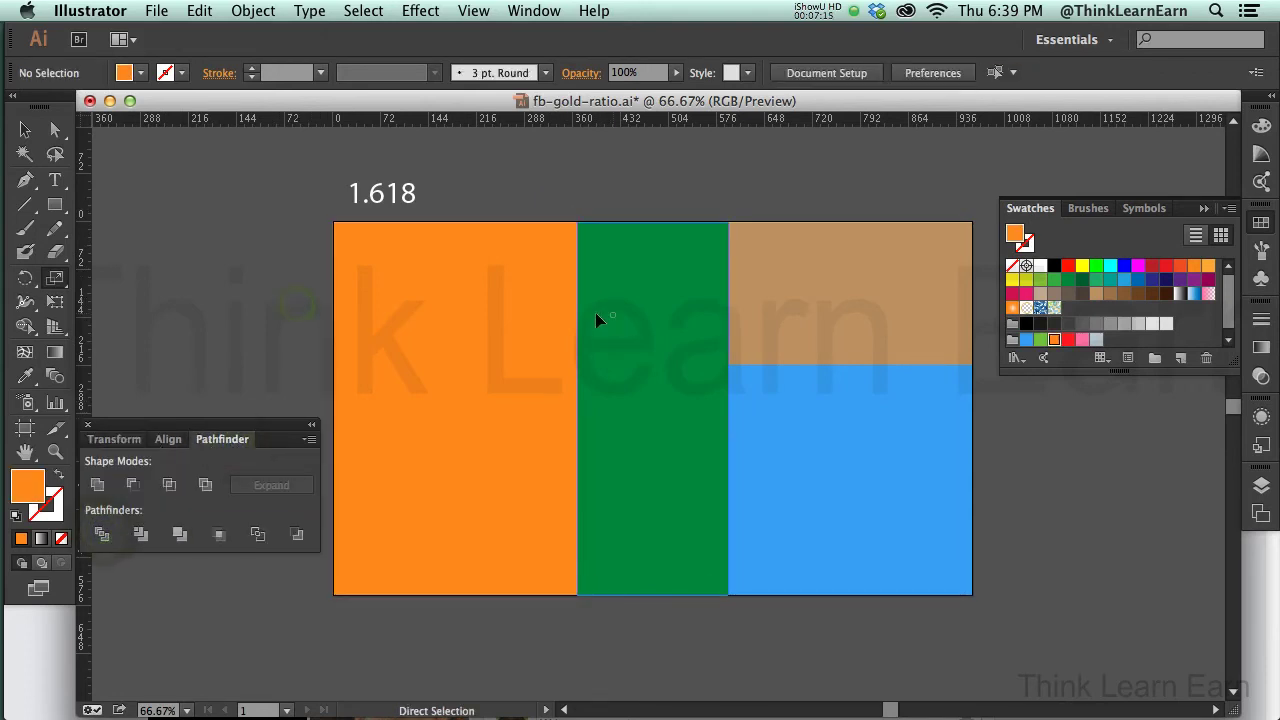
pyautogui.moveTo(605, 318); pyautogui.dragTo(443, 318)
pyautogui.moveTo(524, 314); pyautogui.dragTo(673, 316)
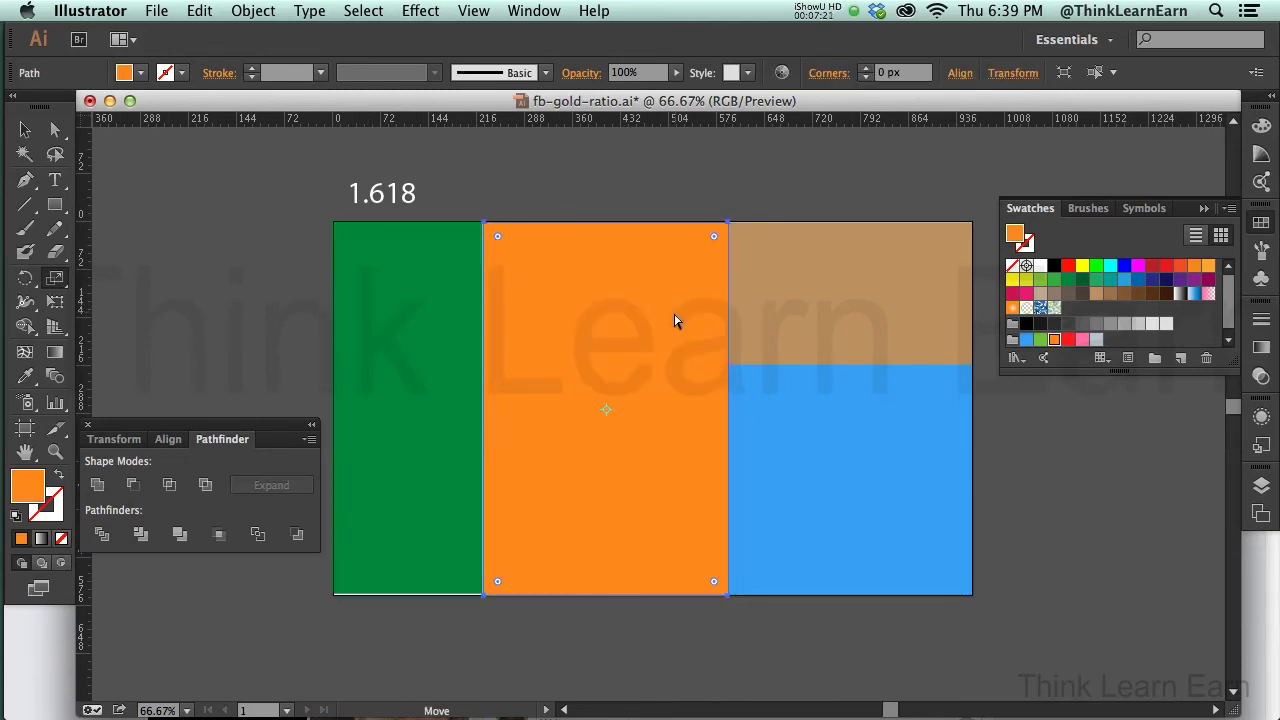
pyautogui.click(250, 332)
pyautogui.press('s')
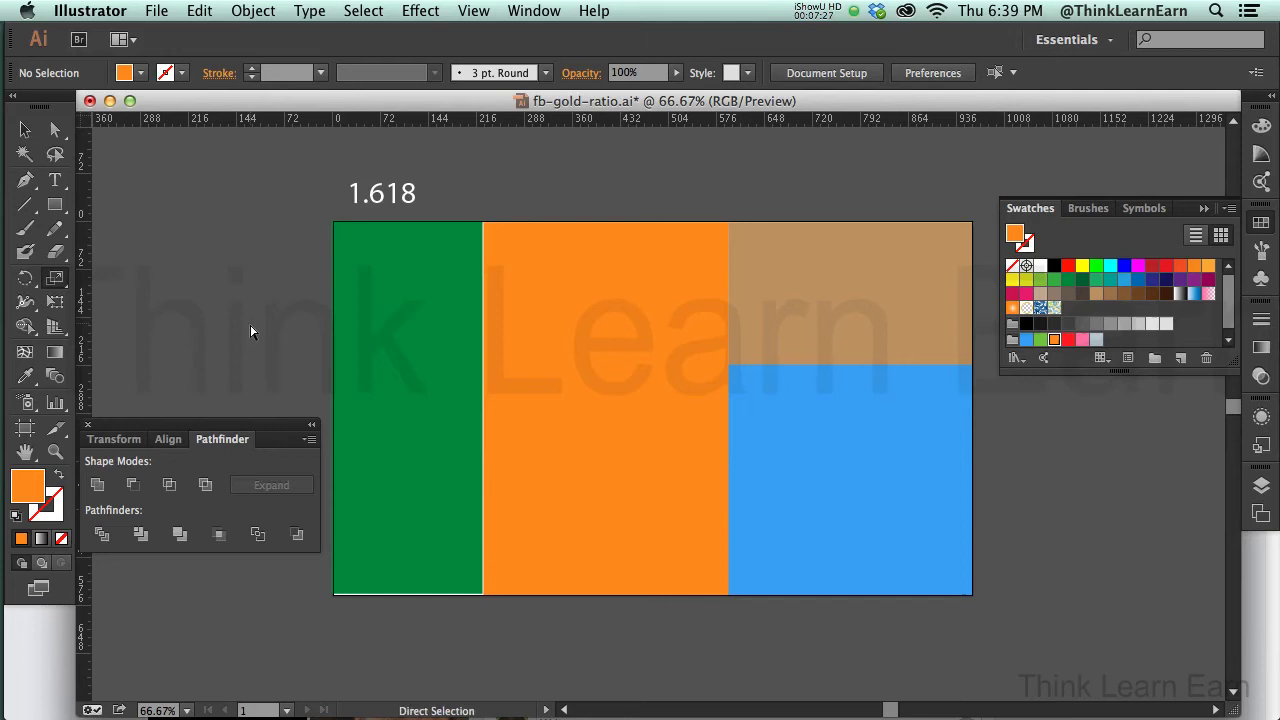
# - Save the document and show the green column's width in the Transform panel
pyautogui.press('super+s')
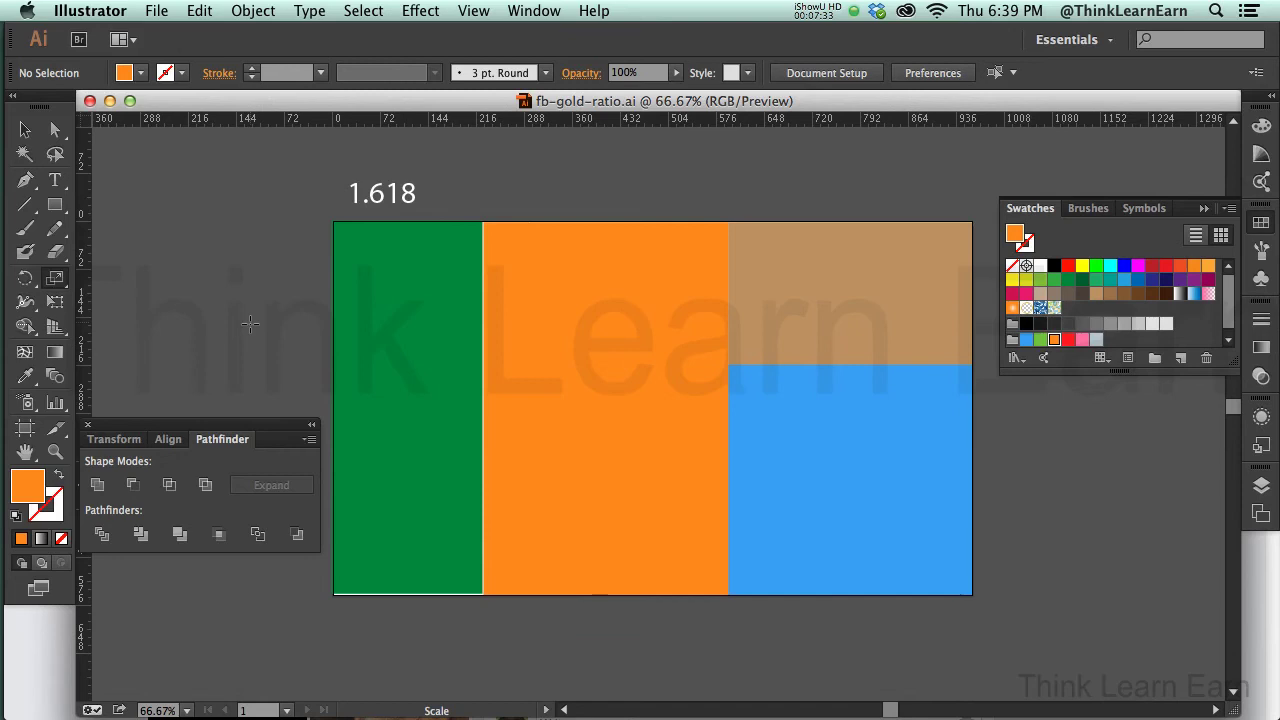
pyautogui.press('super')
pyautogui.keyDown('super'); pyautogui.click(407, 322); pyautogui.keyUp('super')
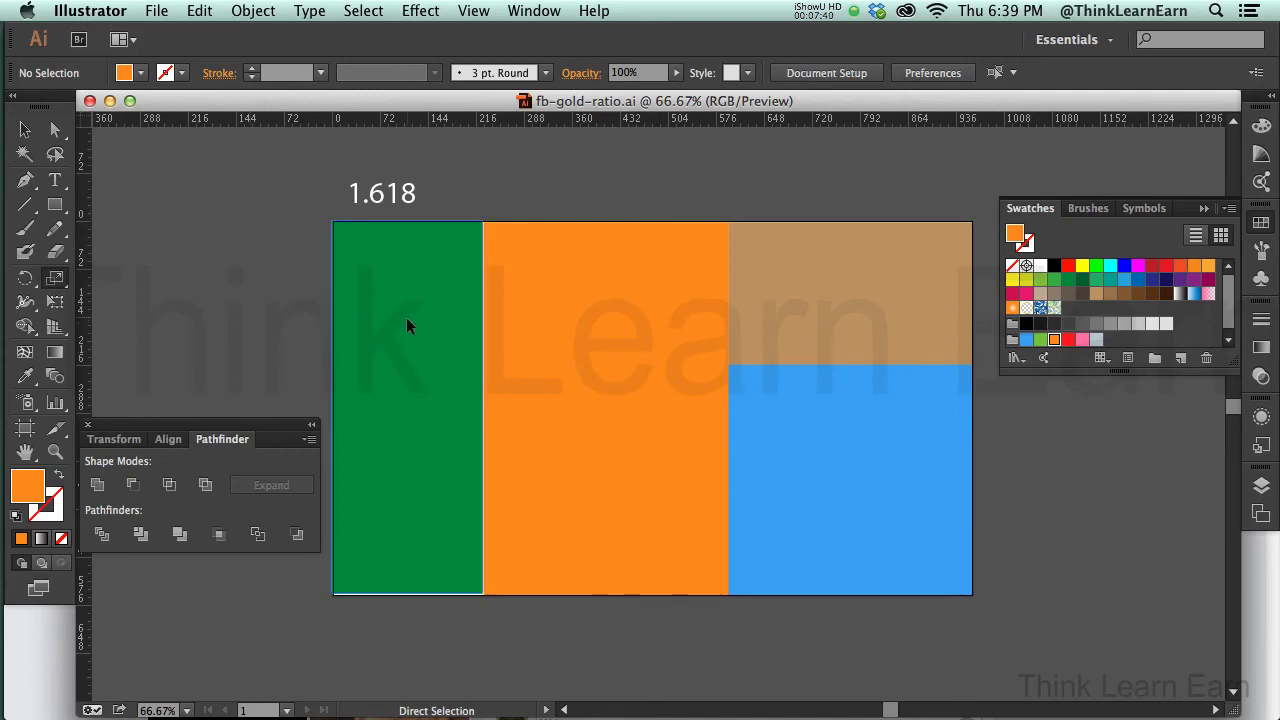
pyautogui.click(114, 439)
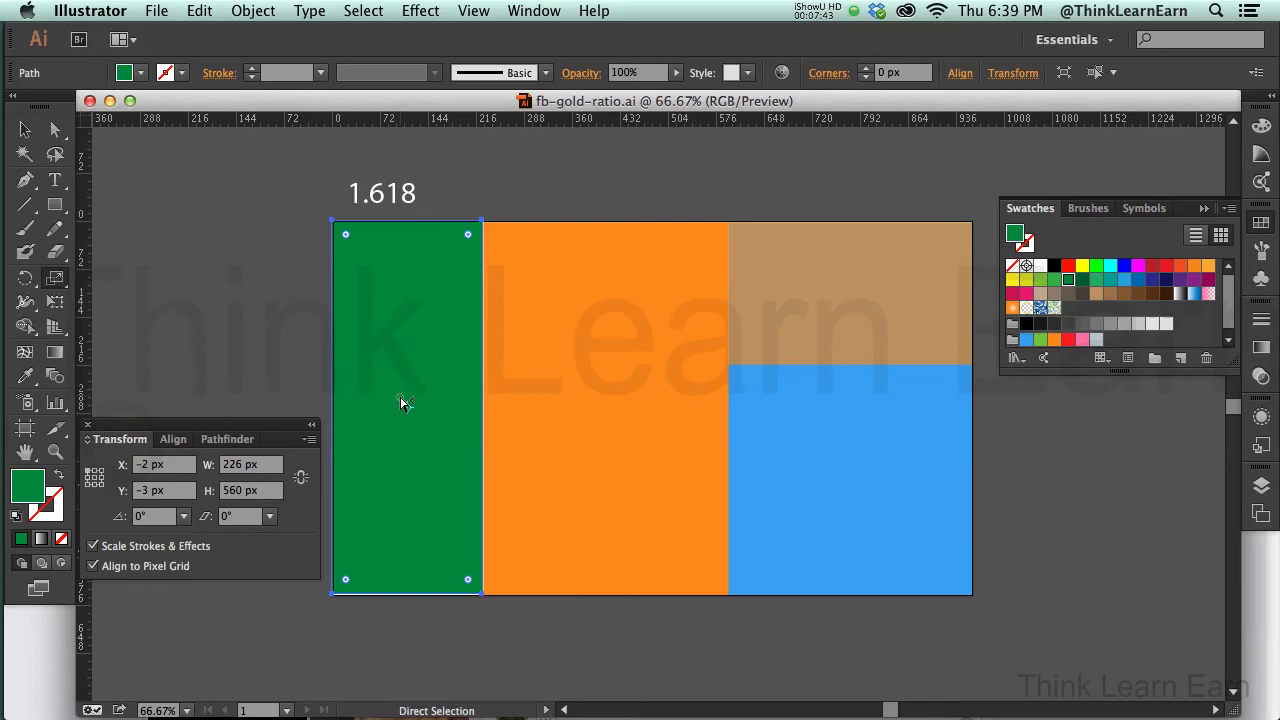
# - Check the orange and tan/blue column widths of 367 px each, then deselect
pyautogui.click(568, 387)
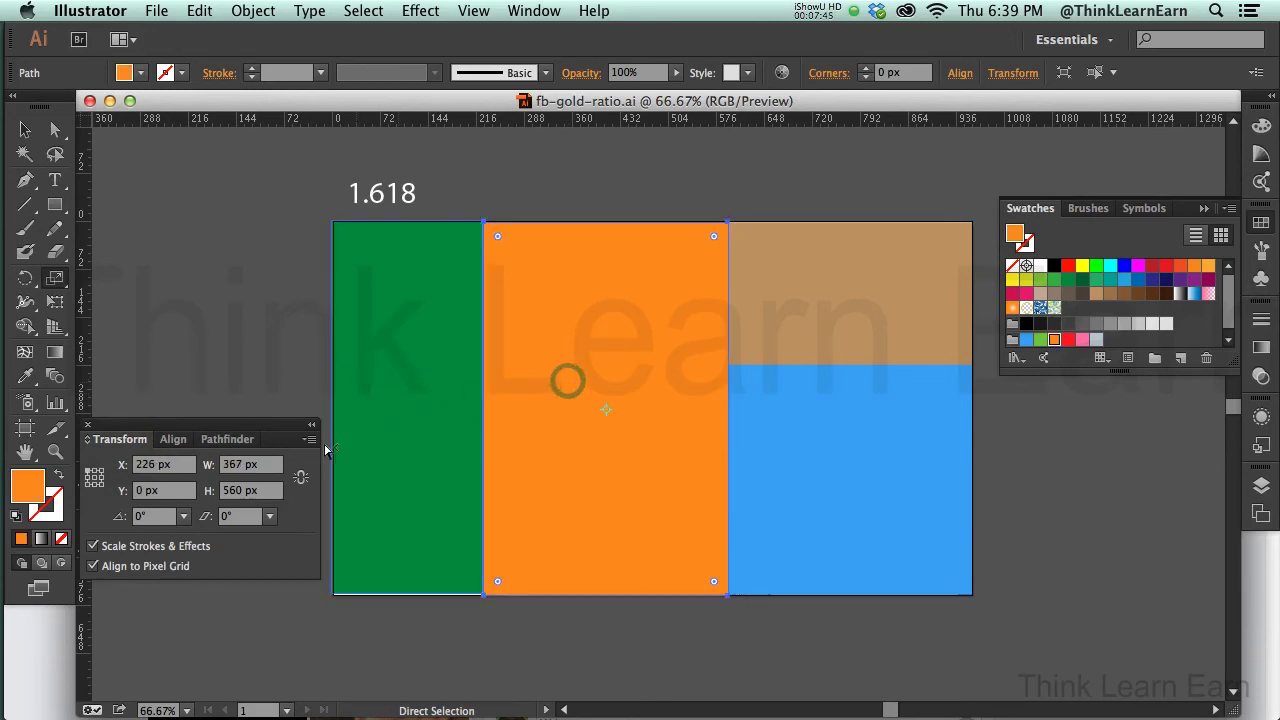
pyautogui.click(797, 338)
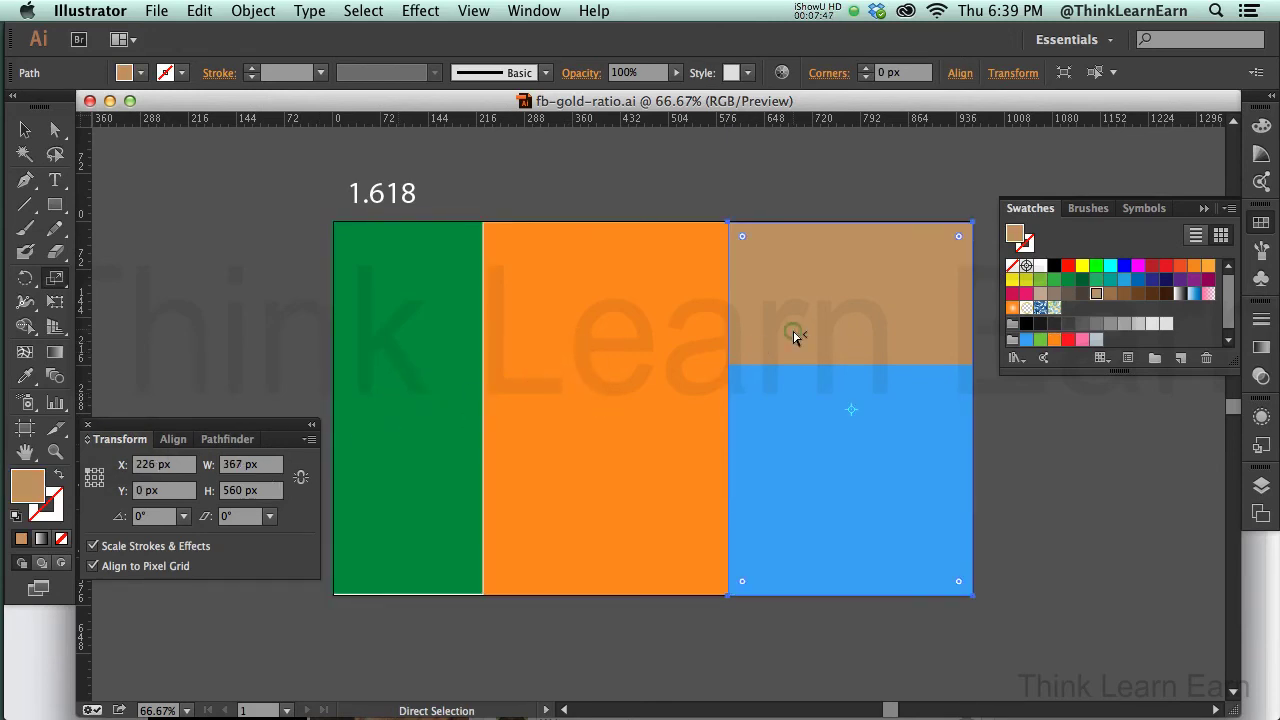
pyautogui.click(849, 306)
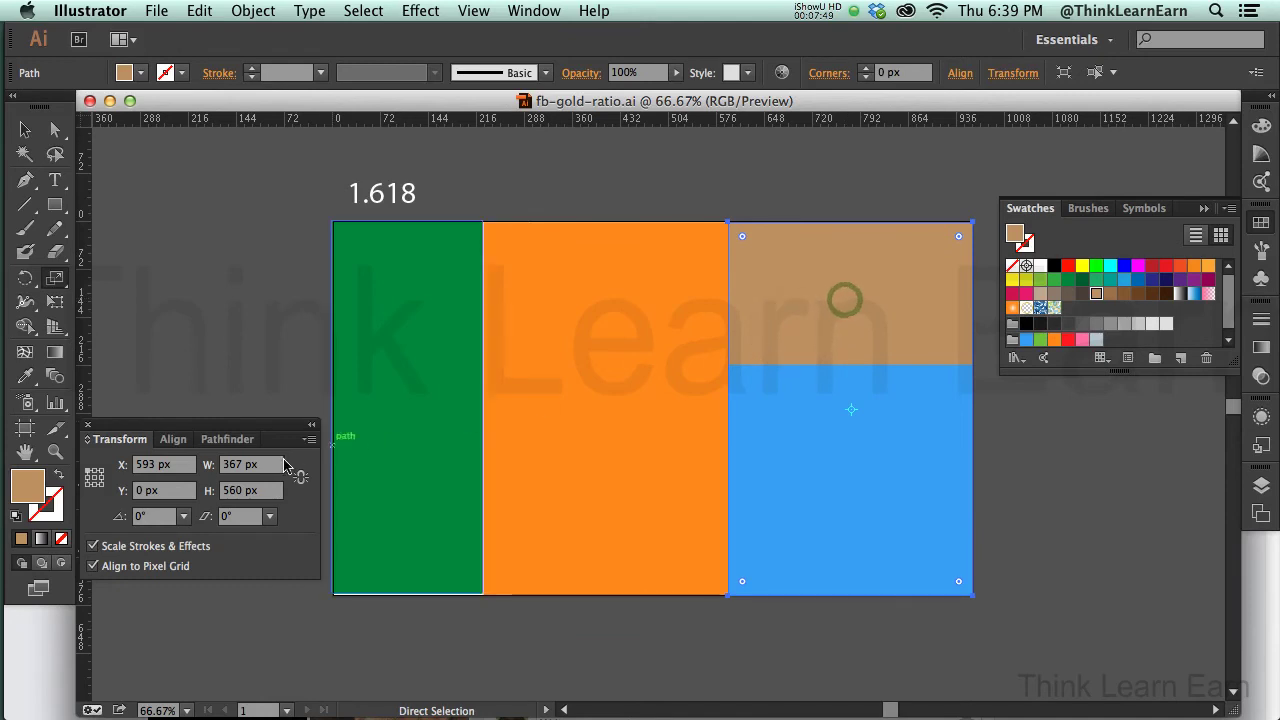
pyautogui.click(1005, 436)
pyautogui.click(810, 307)
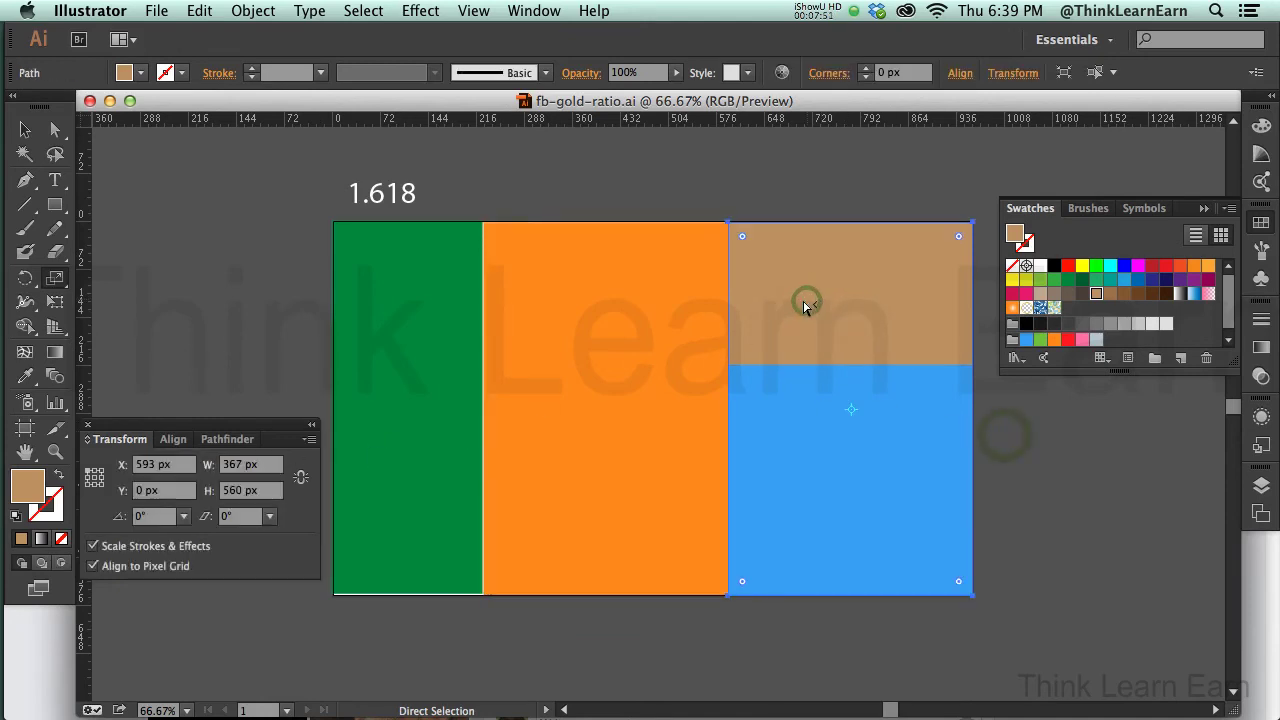
pyautogui.click(652, 341)
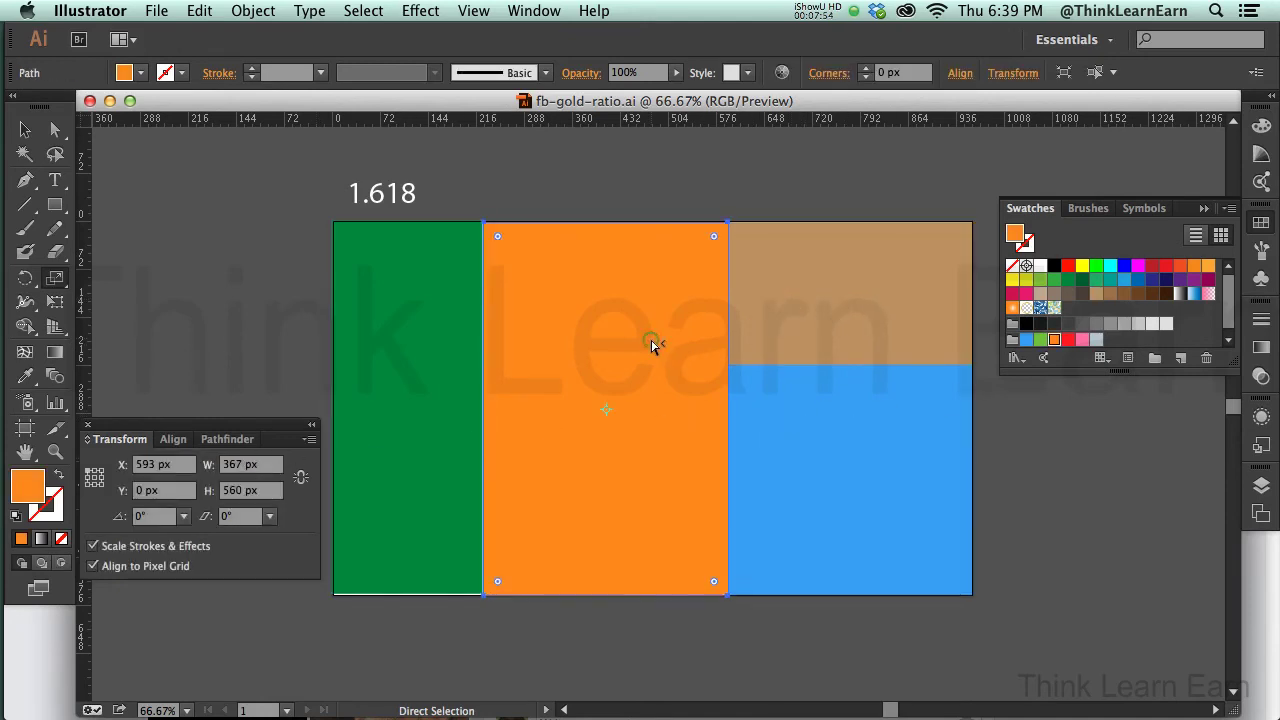
pyautogui.click(1009, 434)
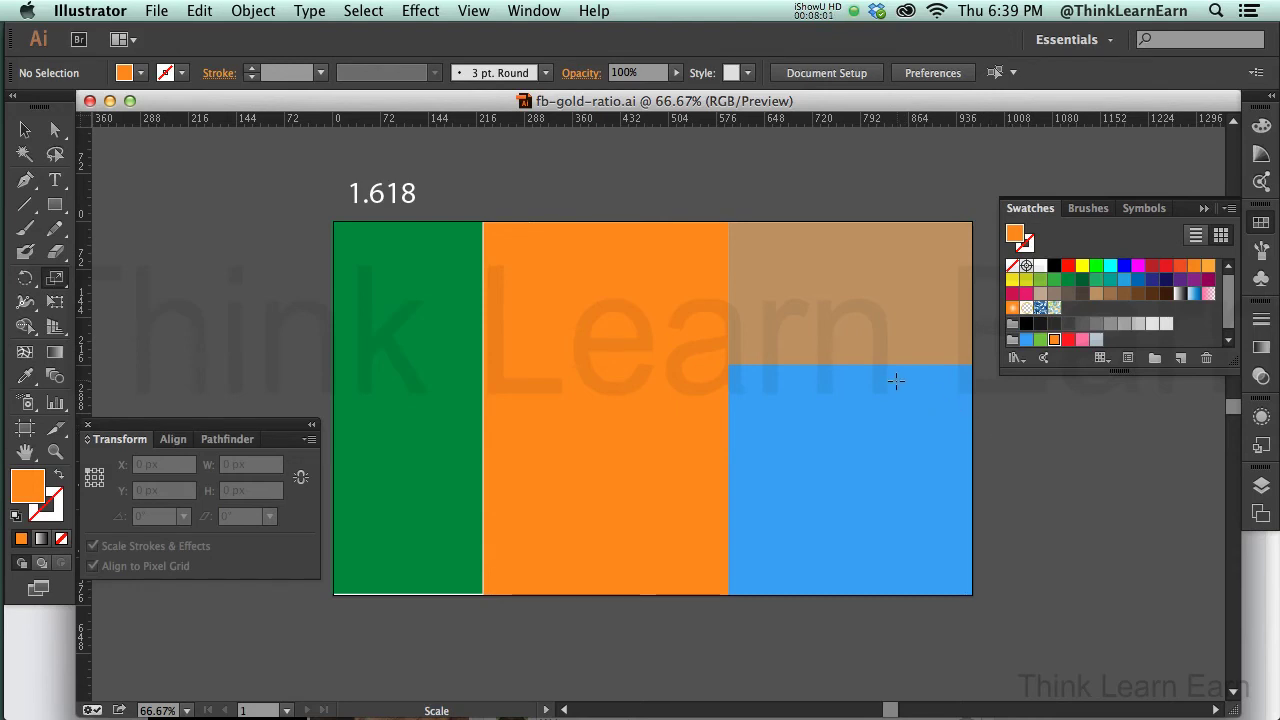
# - Select all the artwork and change the group width from 962 px to 1000 px
pyautogui.press('a')
pyautogui.press('super+a')
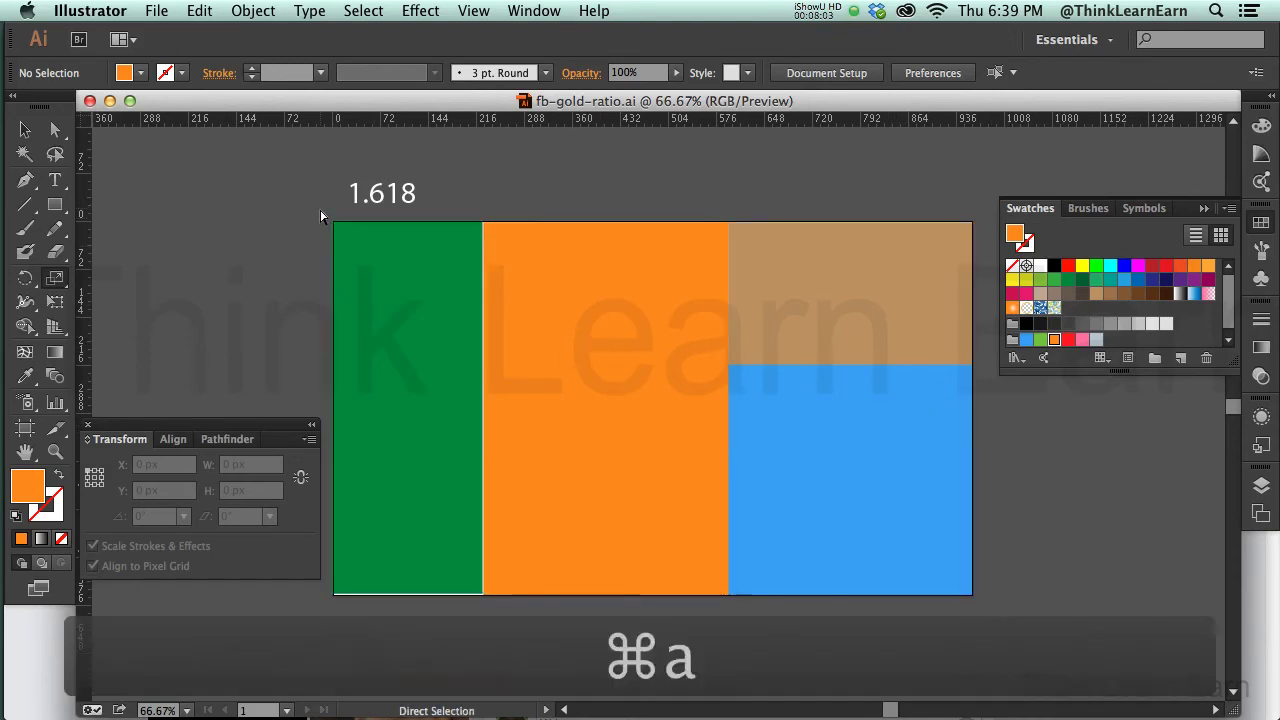
pyautogui.press('s')
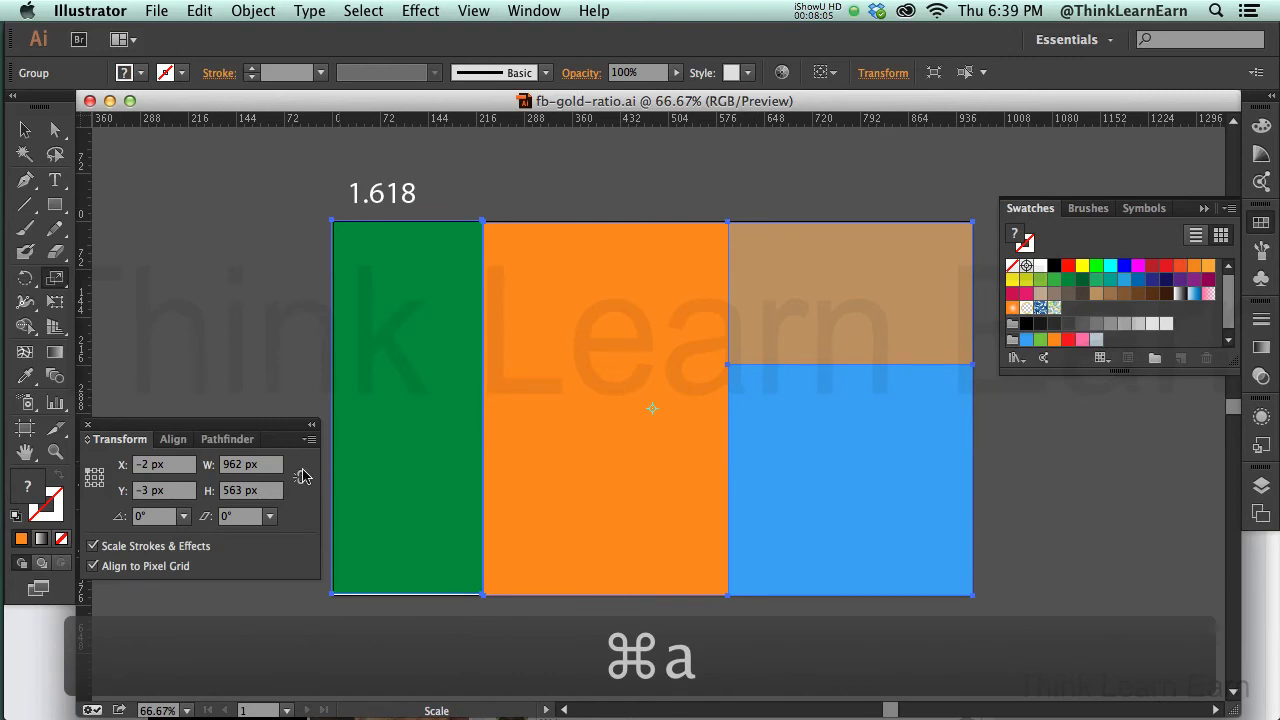
pyautogui.click(245, 464)
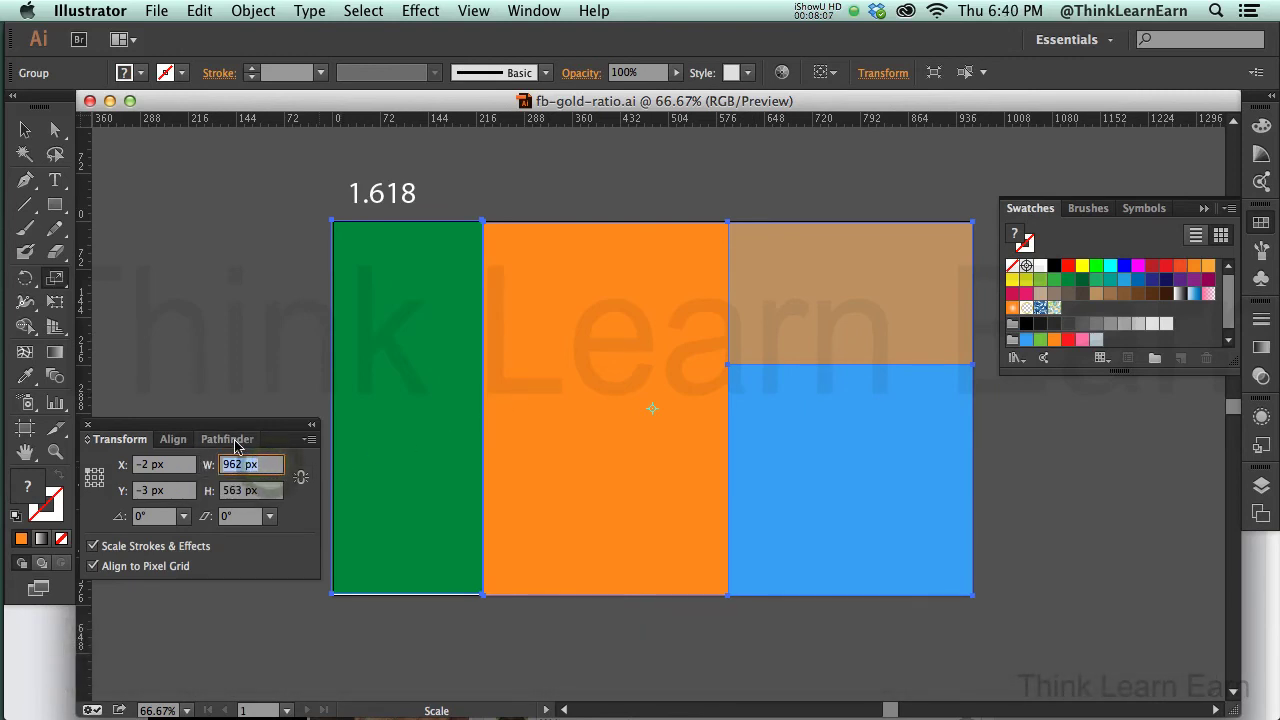
pyautogui.write('1000')
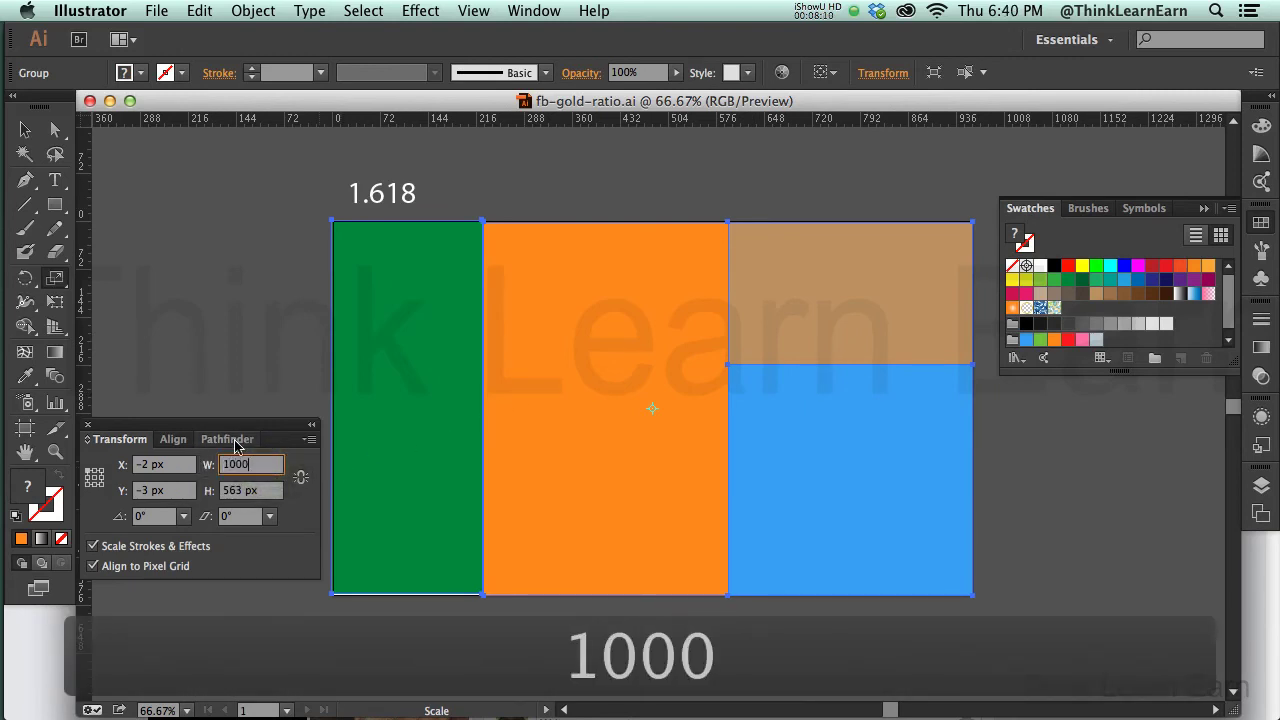
pyautogui.press('Return')
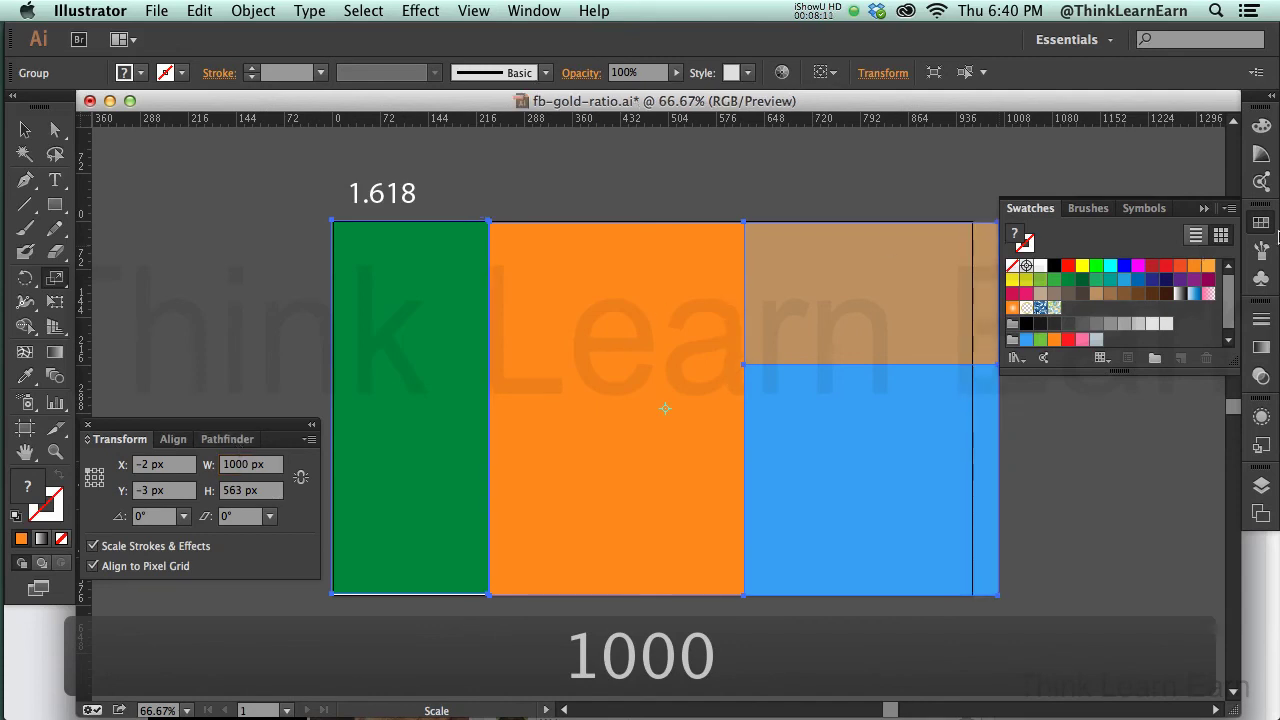
pyautogui.click(1264, 230)
pyautogui.press('a')
pyautogui.click(1093, 284)
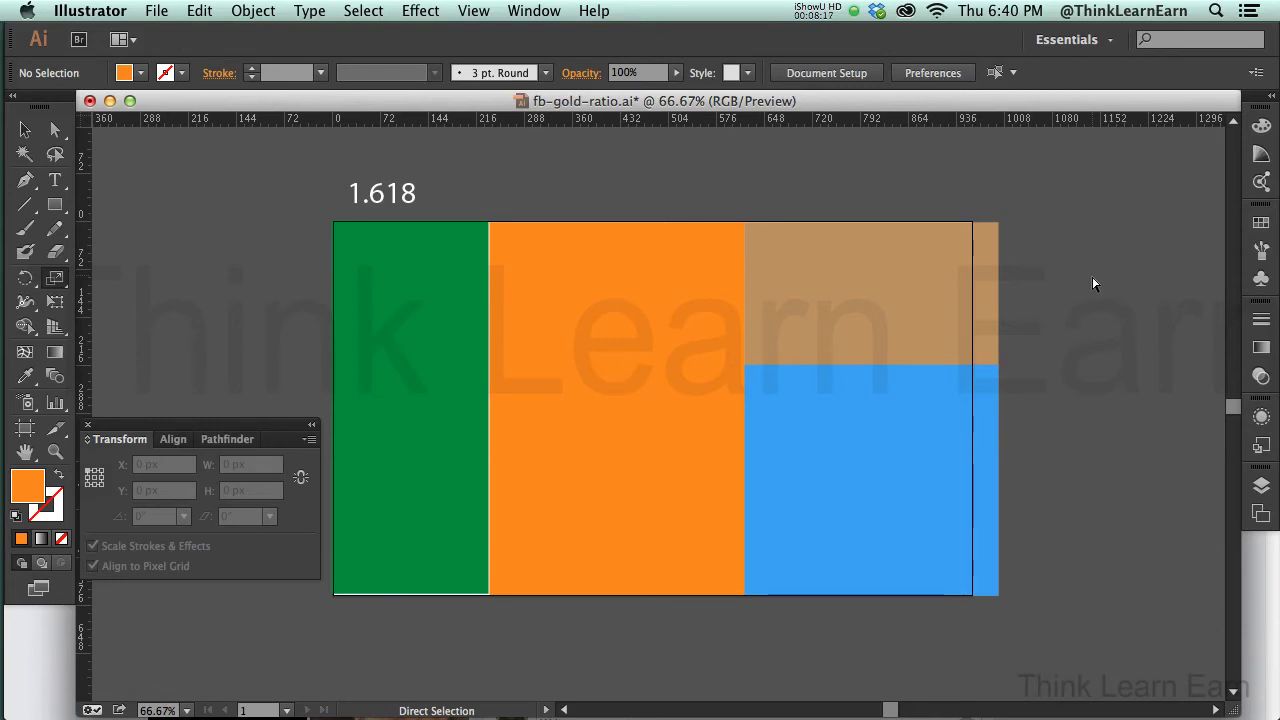
pyautogui.click(451, 283)
pyautogui.press('s')
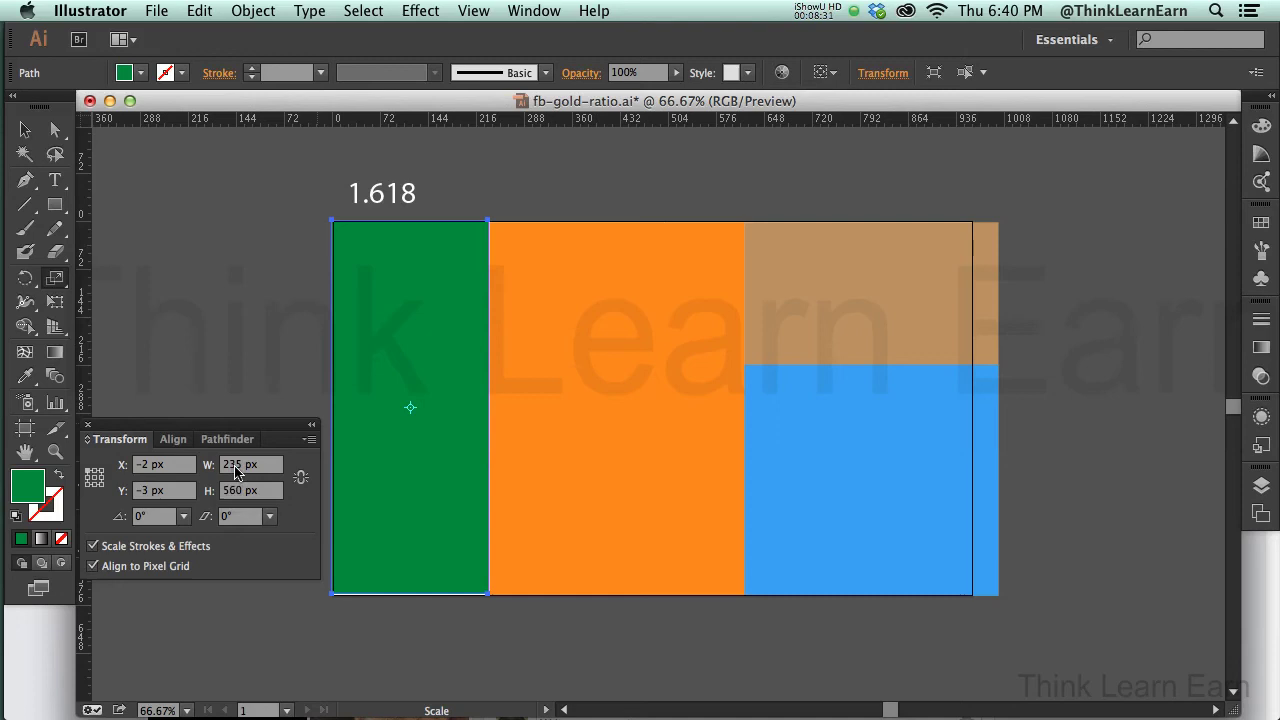
pyautogui.press('a')
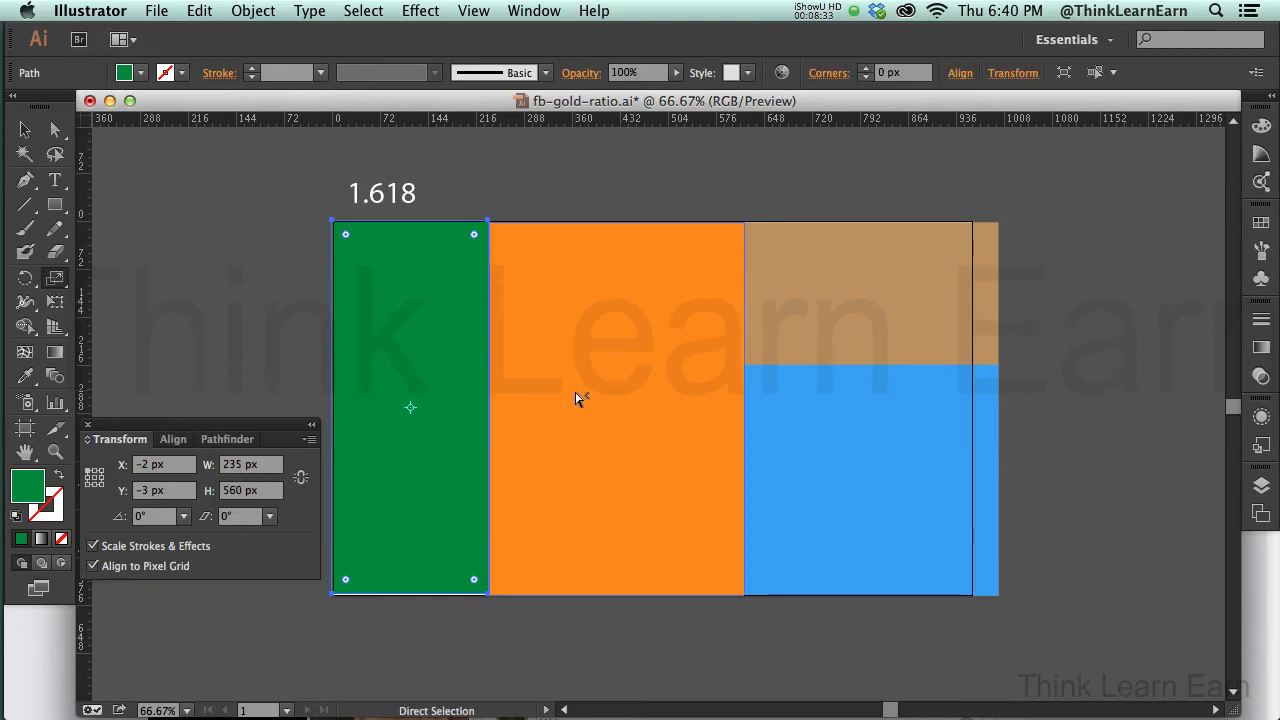
pyautogui.click(573, 391)
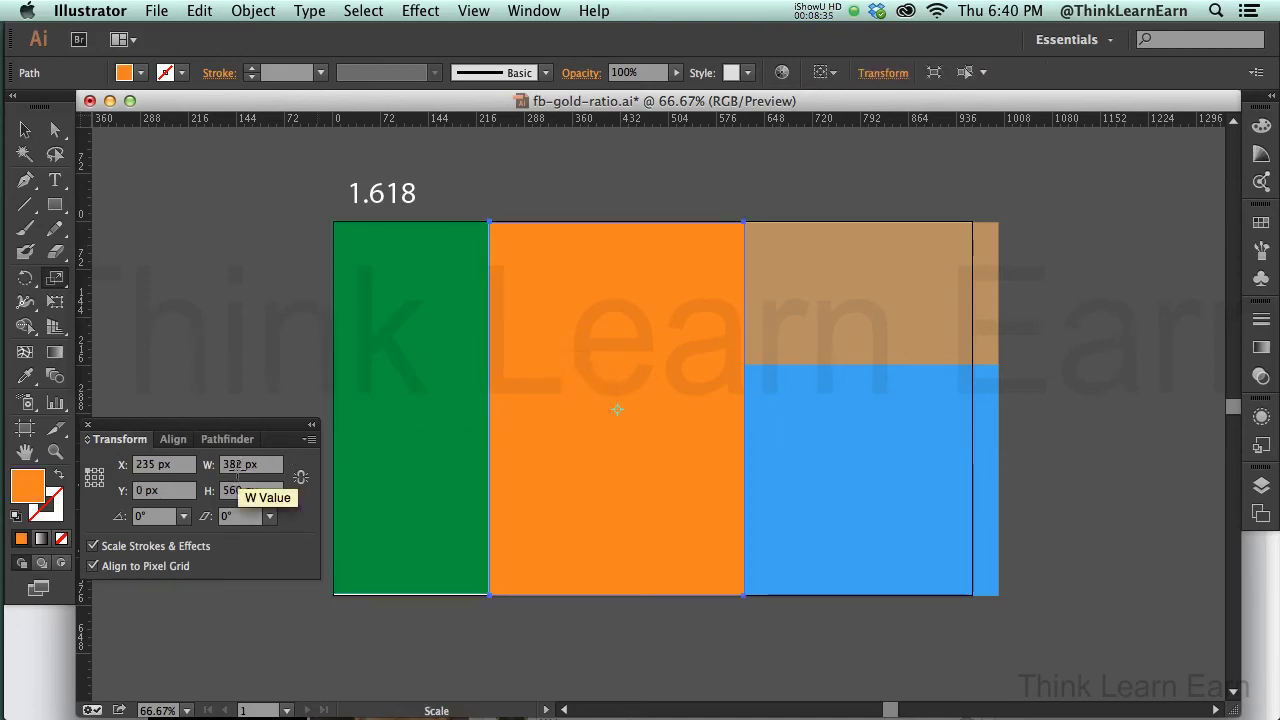
pyautogui.press('a')
pyautogui.click(841, 340)
pyautogui.press('s')
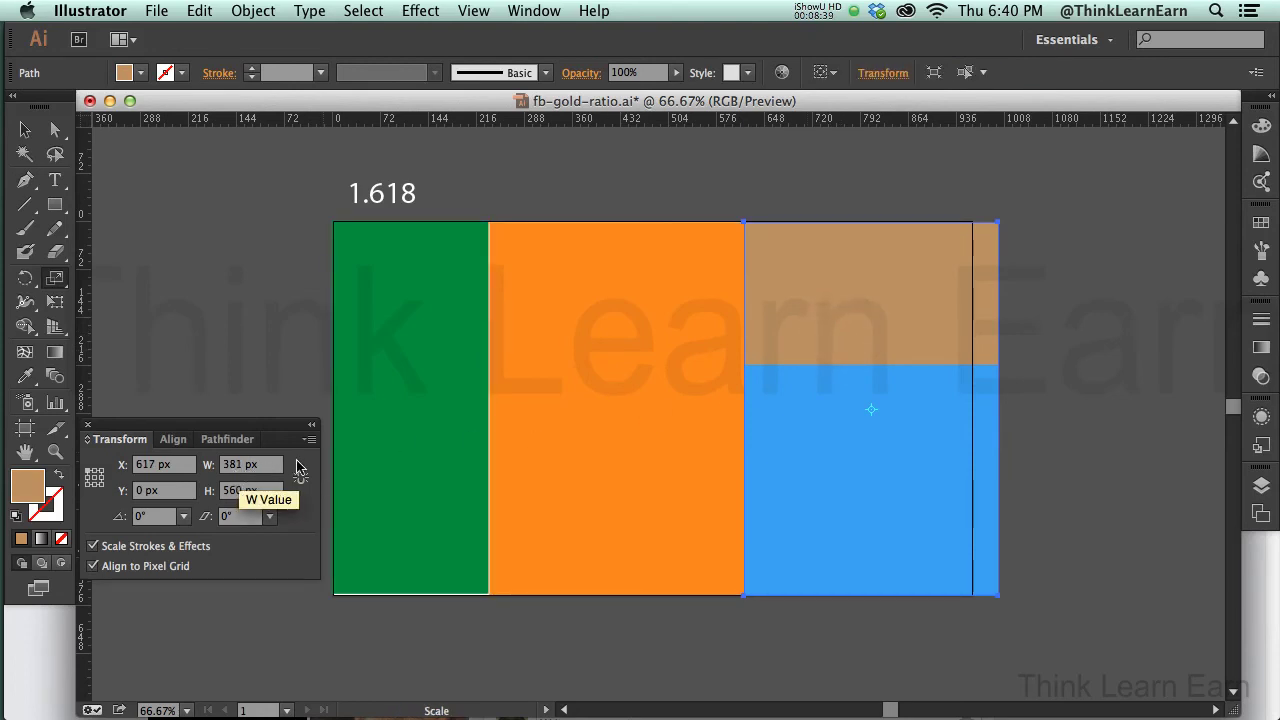
pyautogui.press('a')
pyautogui.click(1089, 403)
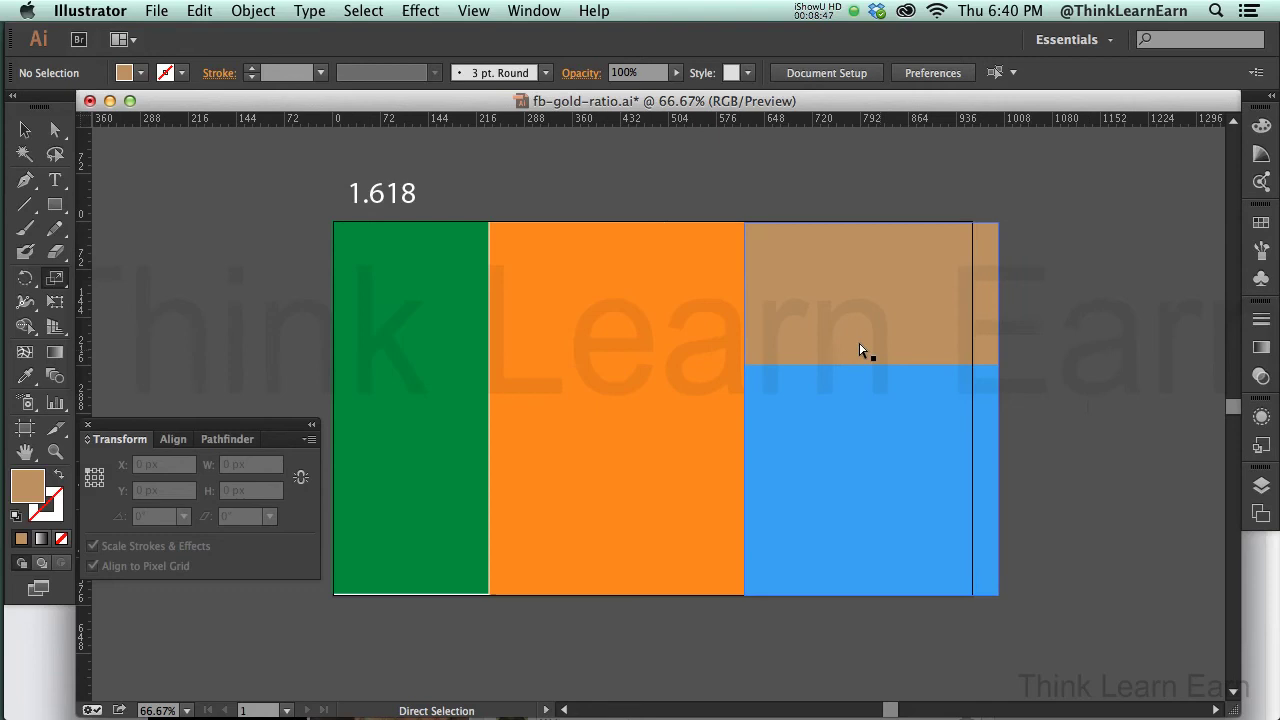
# - Label the green column with its copied width, "235 px", near its left edge
pyautogui.press('s')
pyautogui.press('t')
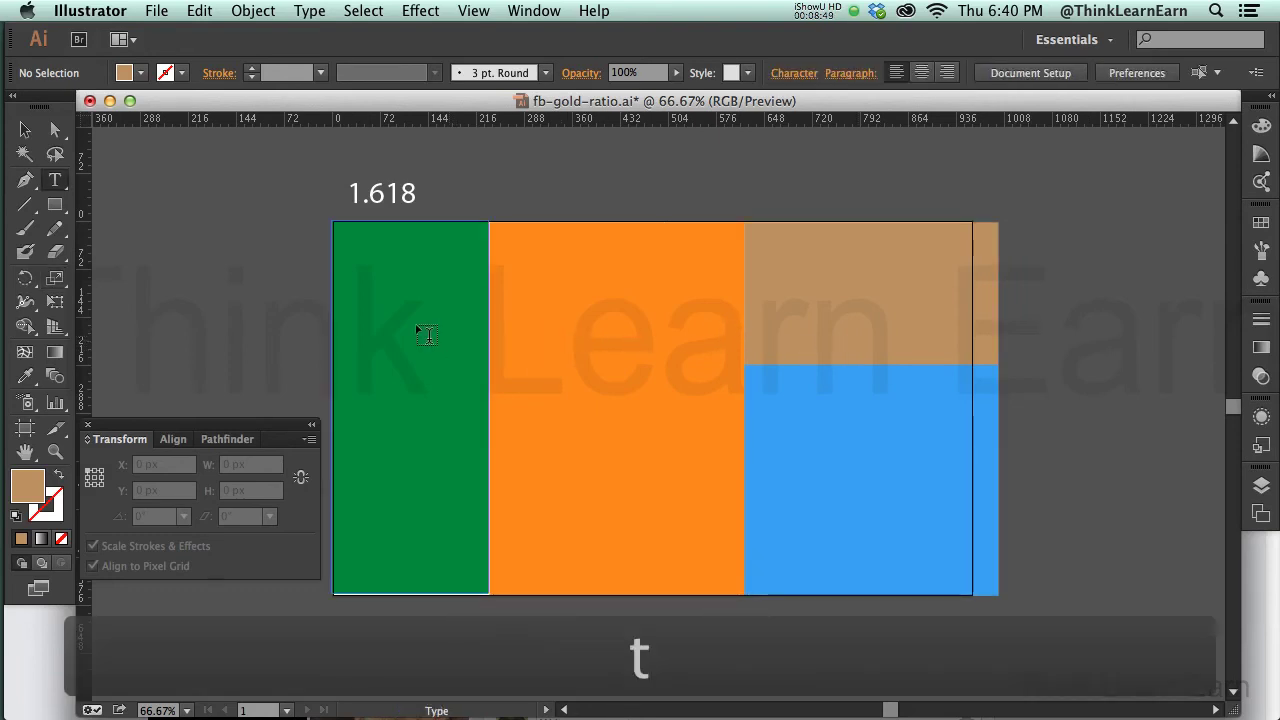
pyautogui.keyDown('super'); pyautogui.click(400, 300); pyautogui.keyUp('super')
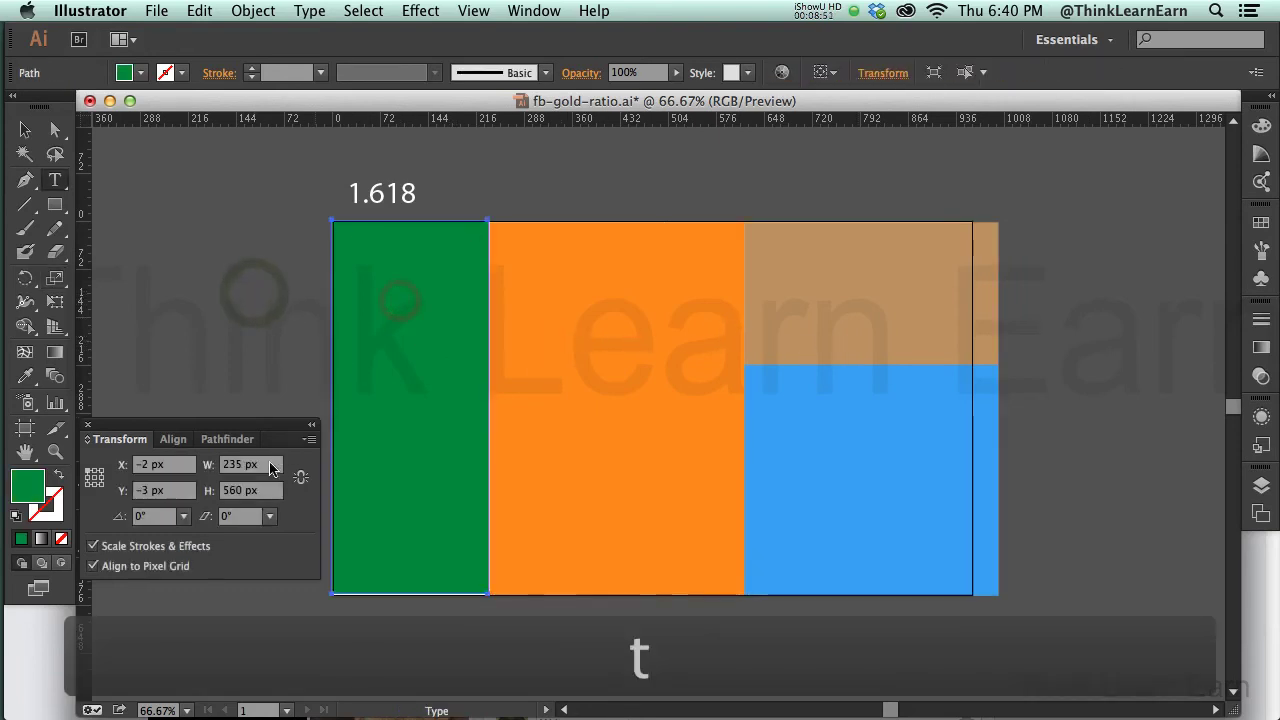
pyautogui.click(263, 464)
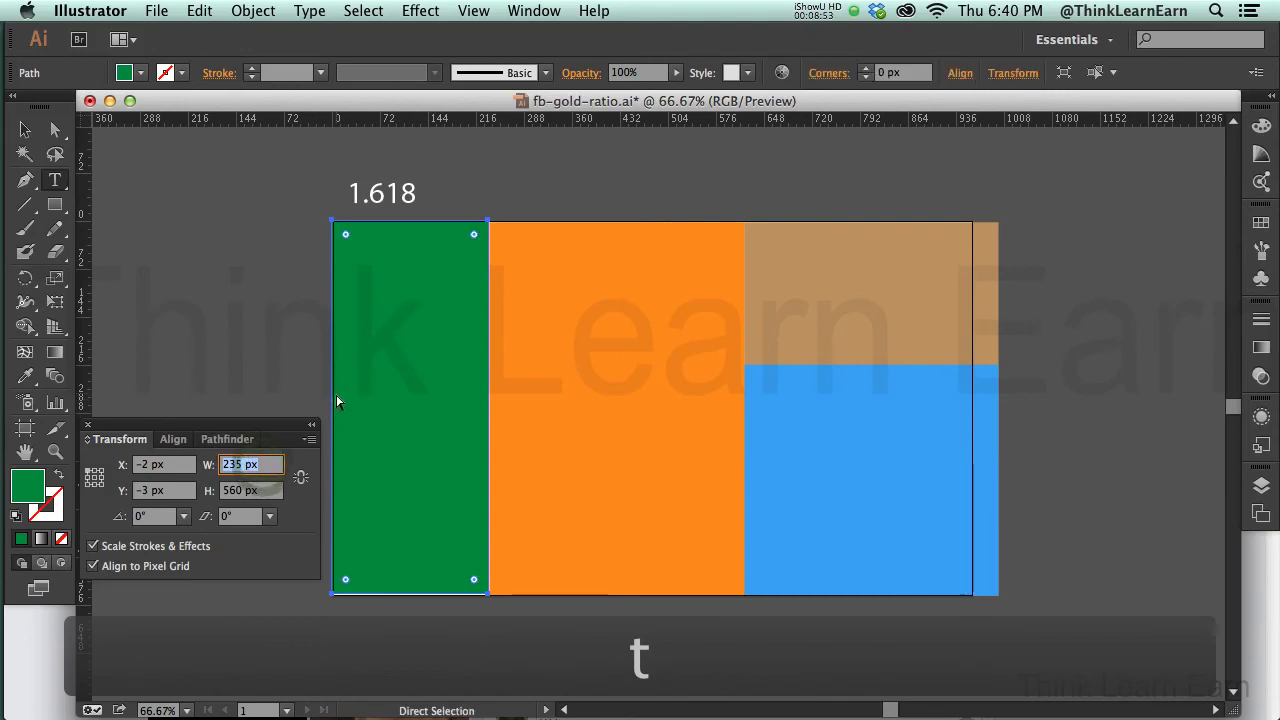
pyautogui.press('super+c')
pyautogui.keyDown('super'); pyautogui.click(282, 330); pyautogui.keyUp('super')
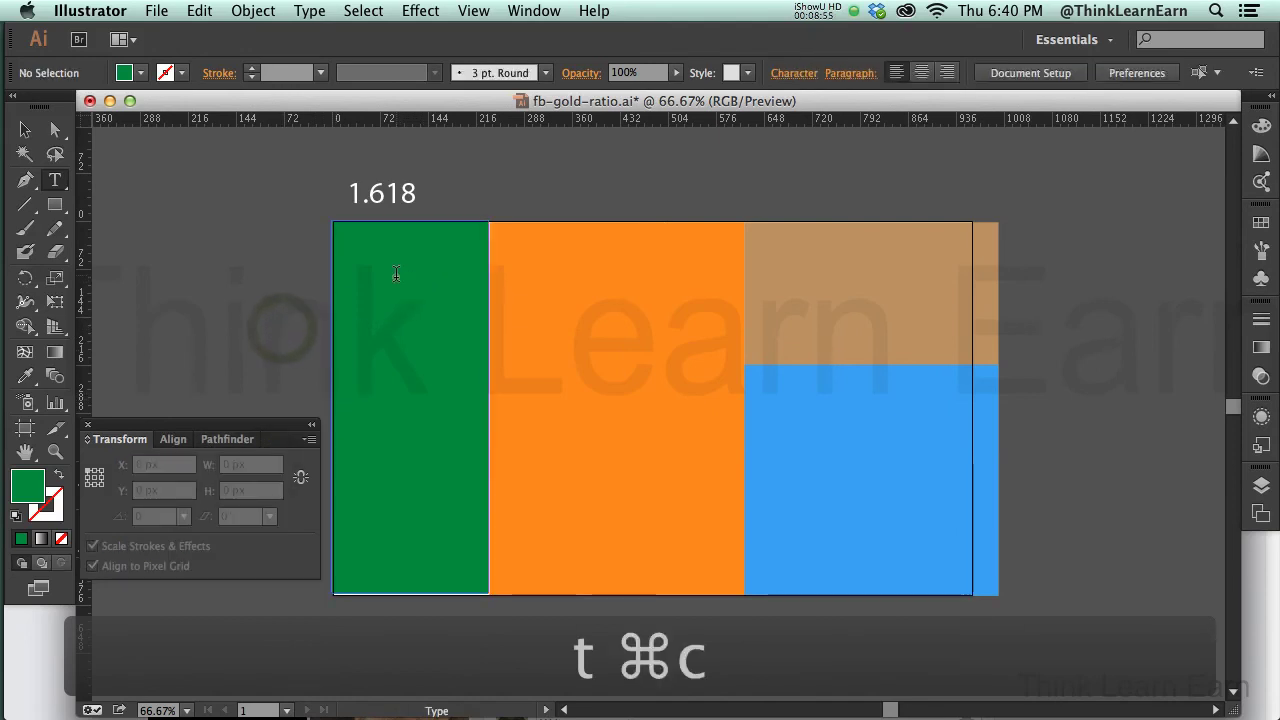
pyautogui.click(398, 278)
pyautogui.press('super+v')
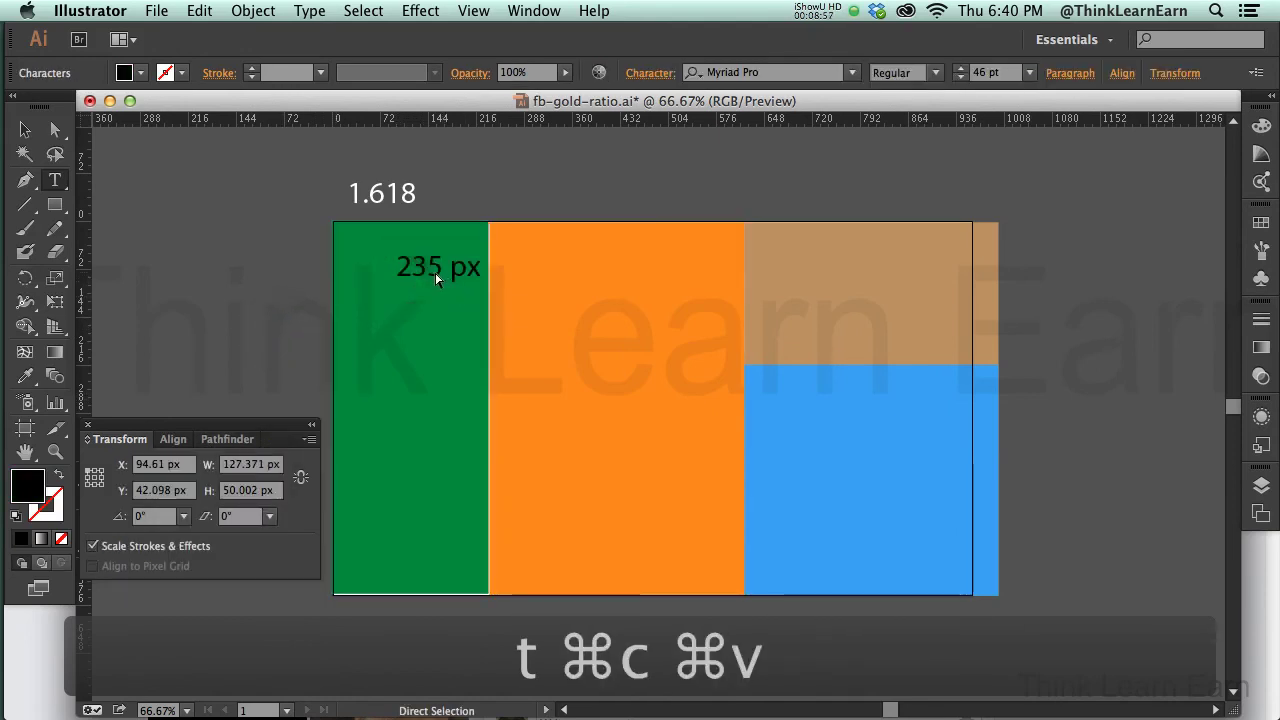
pyautogui.moveTo(434, 272); pyautogui.dragTo(385, 270)
# - Label the orange column with its copied width, "382 px"
pyautogui.keyDown('super'); pyautogui.click(576, 300); pyautogui.keyUp('super')
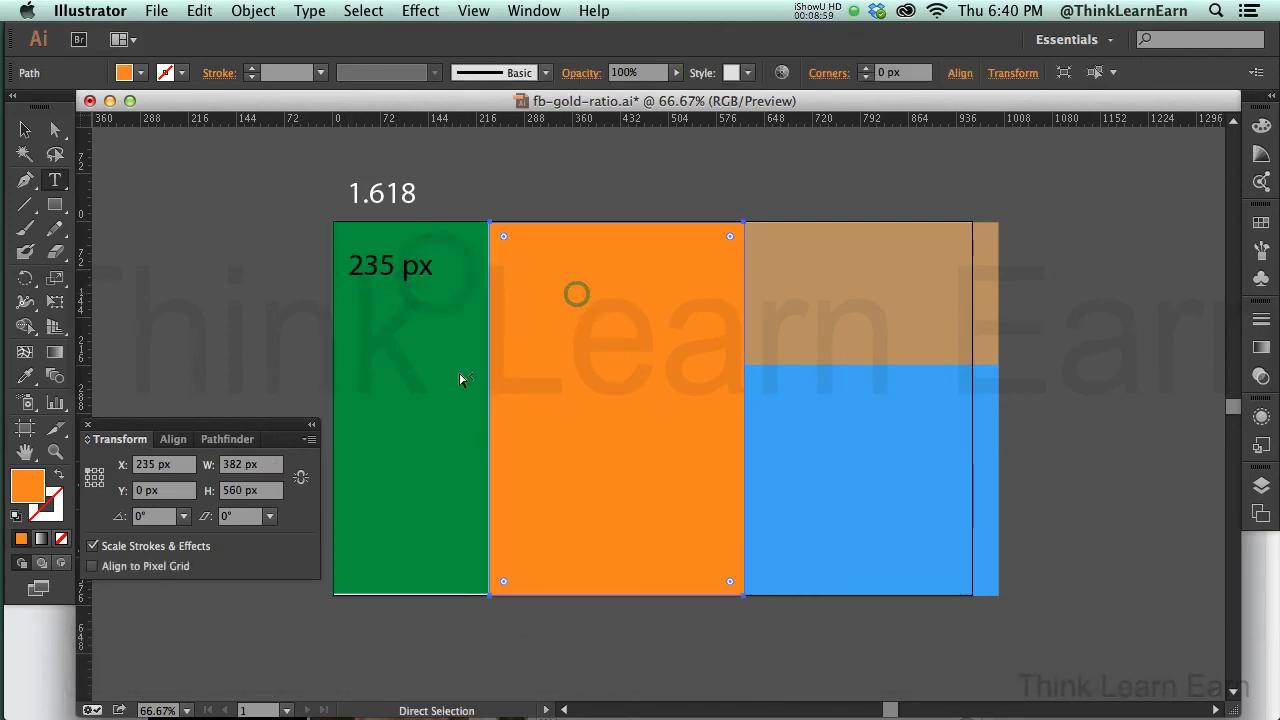
pyautogui.click(265, 464)
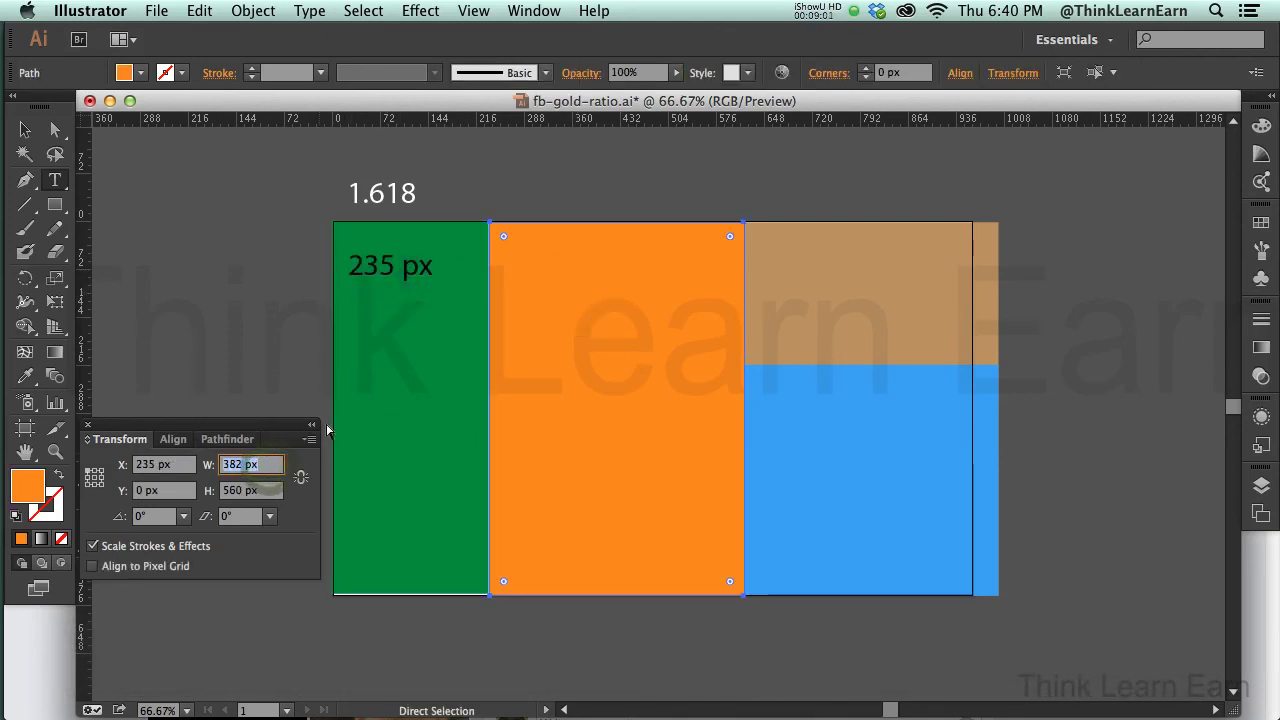
pyautogui.press('super+c')
pyautogui.keyDown('super'); pyautogui.click(276, 343); pyautogui.keyUp('super')
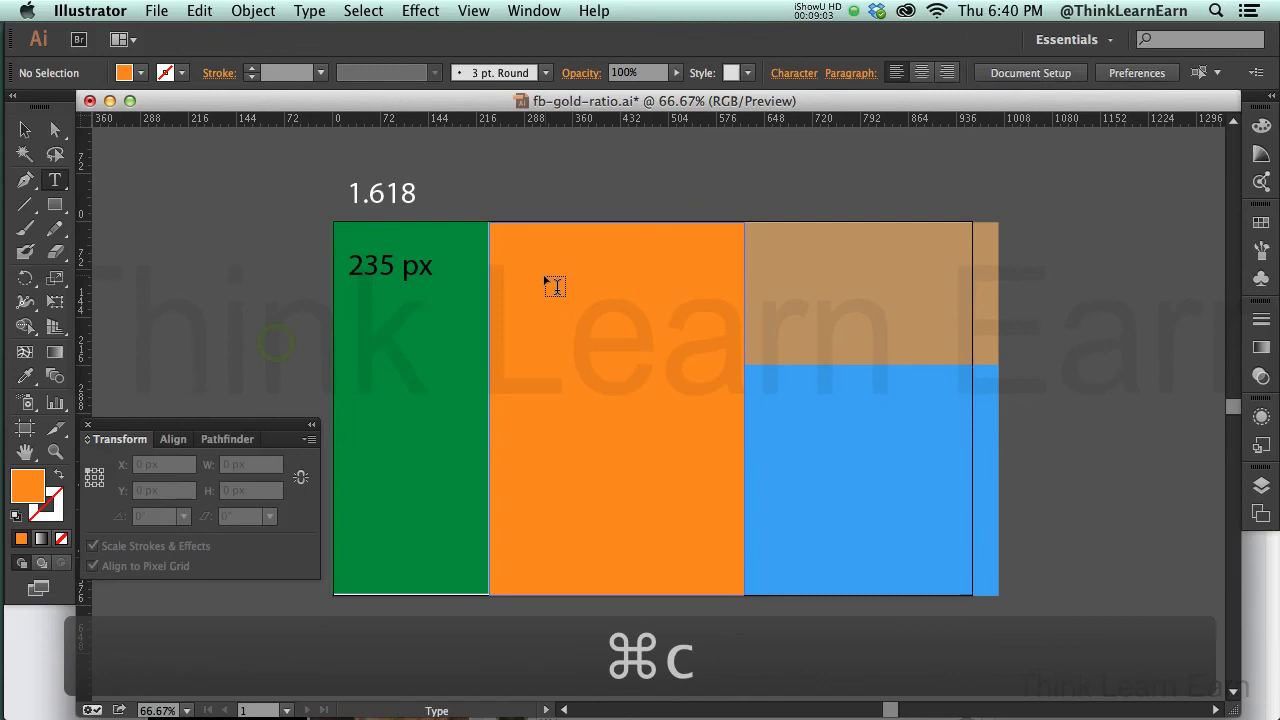
pyautogui.click(544, 271)
pyautogui.press('super+v')
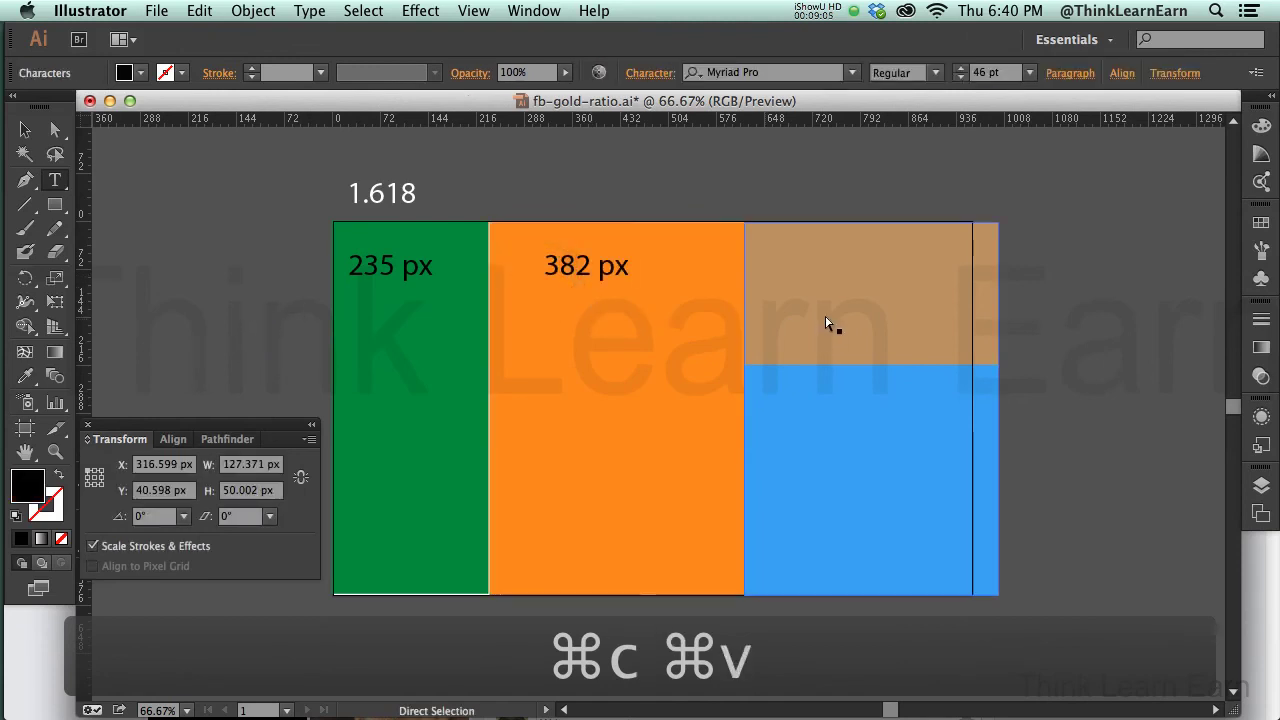
# - Label the tan/blue column with its copied width, "381 px", fixing a misplaced paste
pyautogui.keyDown('super'); pyautogui.click(827, 318); pyautogui.keyUp('super')
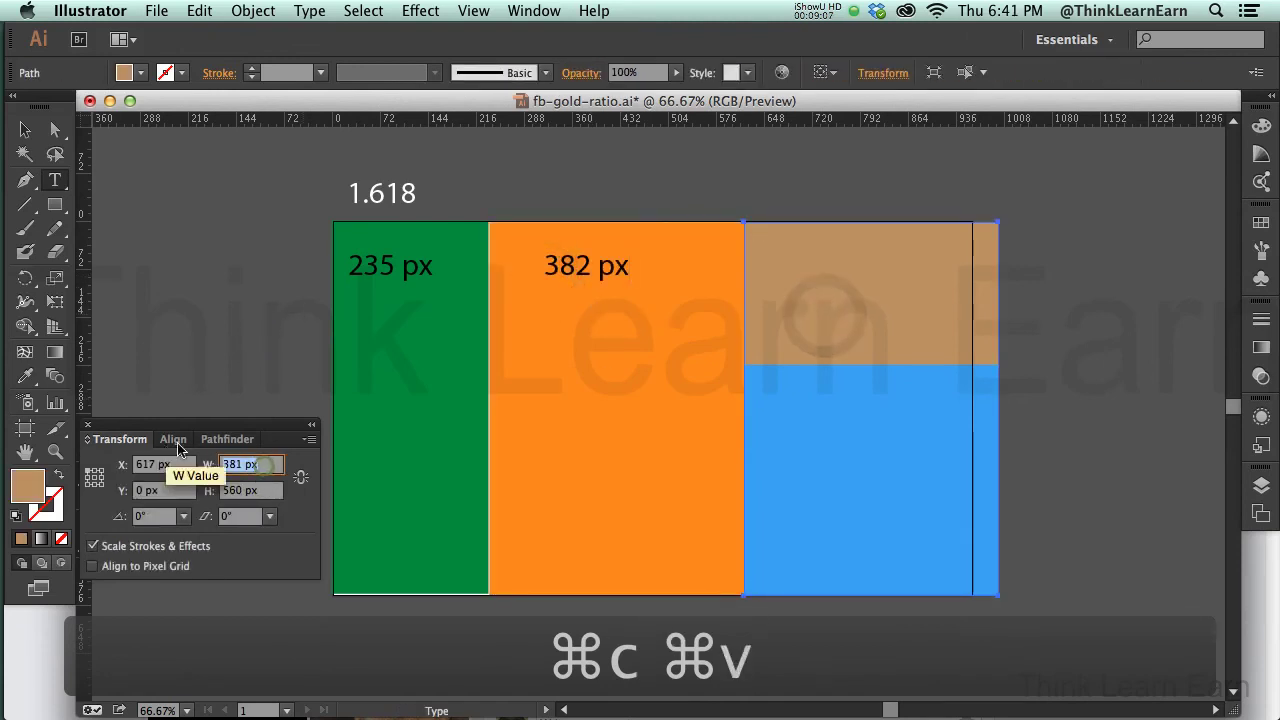
pyautogui.click(264, 466)
pyautogui.press('super+c')
pyautogui.keyDown('super'); pyautogui.click(223, 343); pyautogui.keyUp('super')
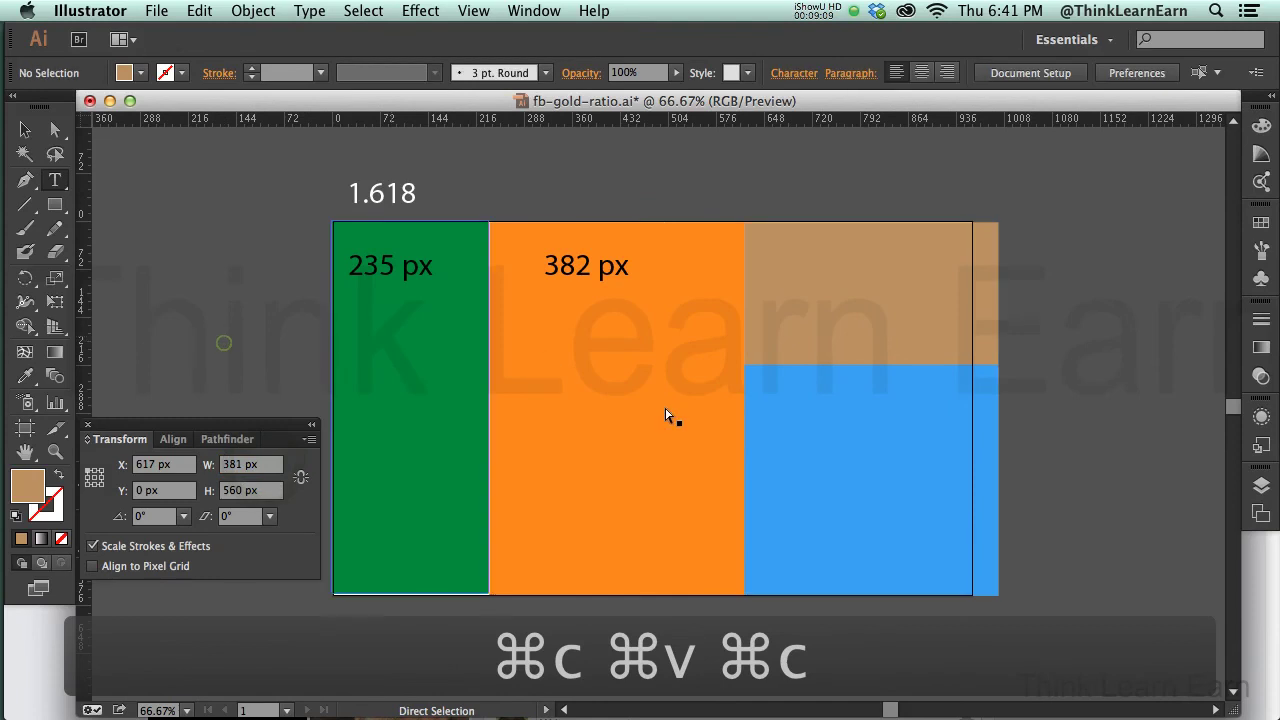
pyautogui.keyDown('super'); pyautogui.click(842, 305); pyautogui.keyUp('super')
pyautogui.press('super+v')
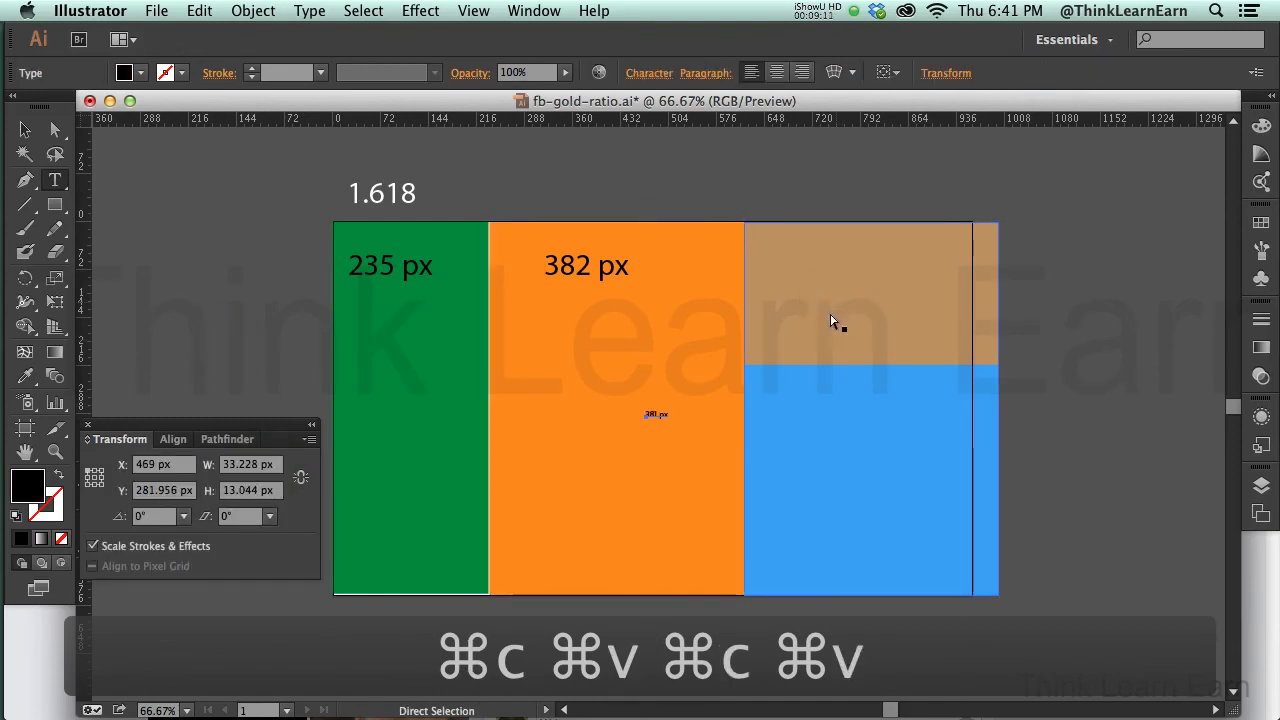
pyautogui.press('super+z')
pyautogui.click(806, 281)
pyautogui.press('super+v')
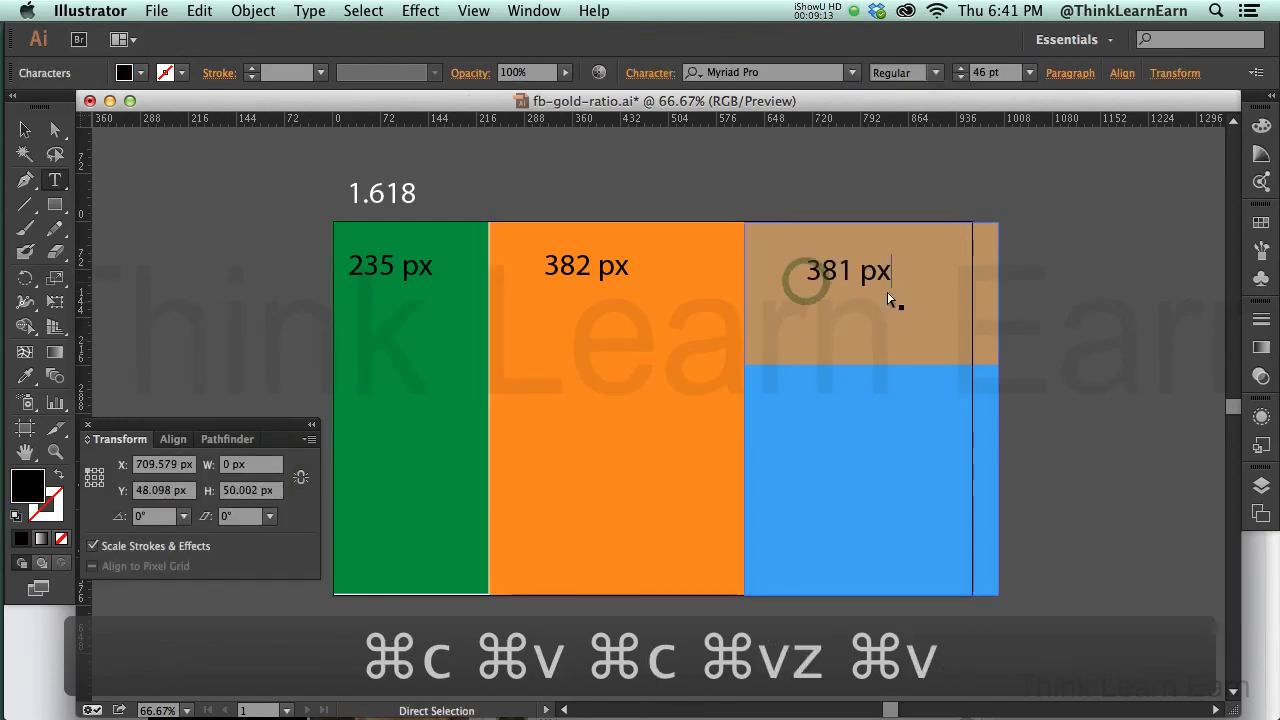
pyautogui.keyDown('super'); pyautogui.click(894, 437); pyautogui.keyUp('super')
pyautogui.moveTo(325, 405); pyautogui.dragTo(1005, 400)
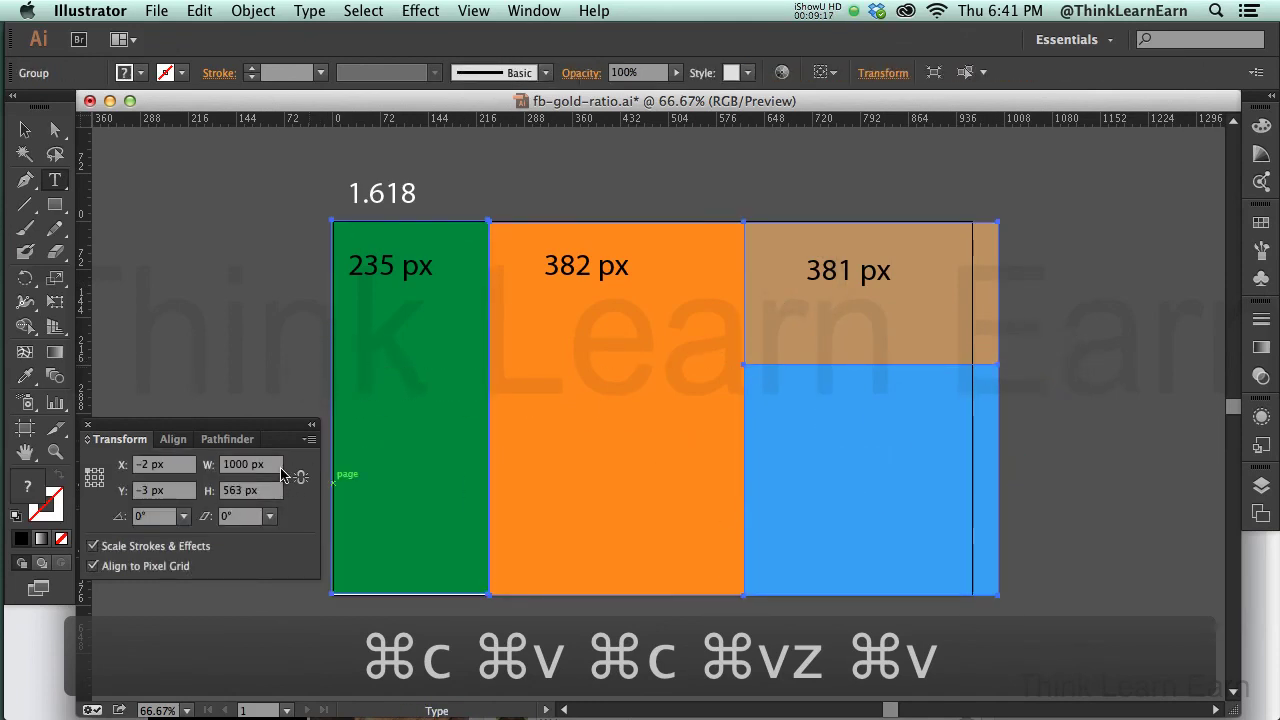
# - Resize the column group from 1000 px to 960 px wide and save
pyautogui.click(252, 466)
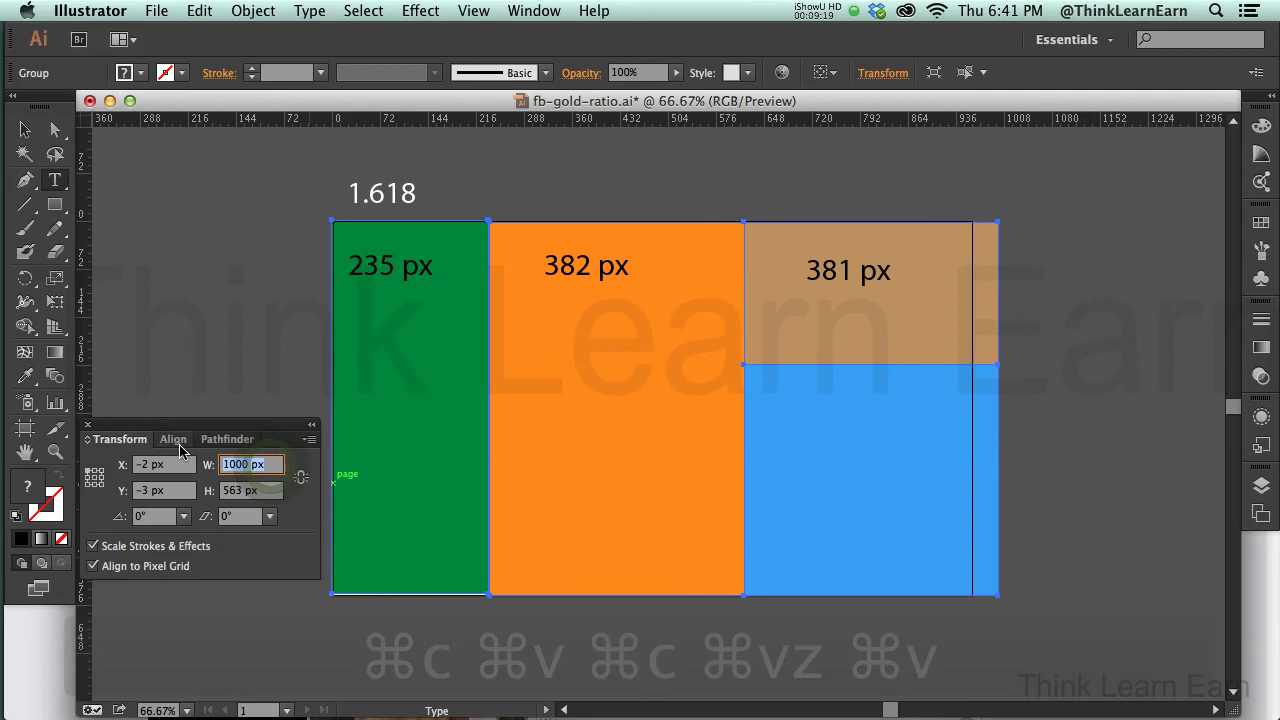
pyautogui.write('960')
pyautogui.press('Return')
pyautogui.press('a')
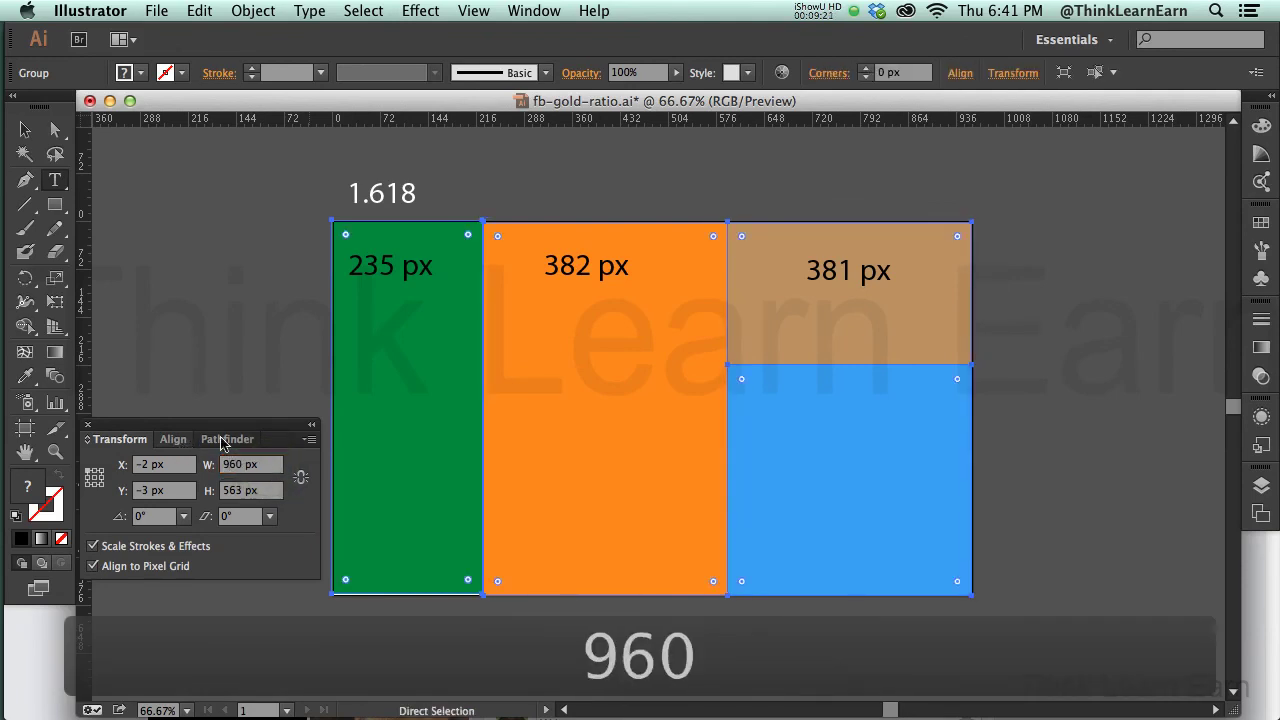
pyautogui.click(1022, 438)
pyautogui.press('super+s')
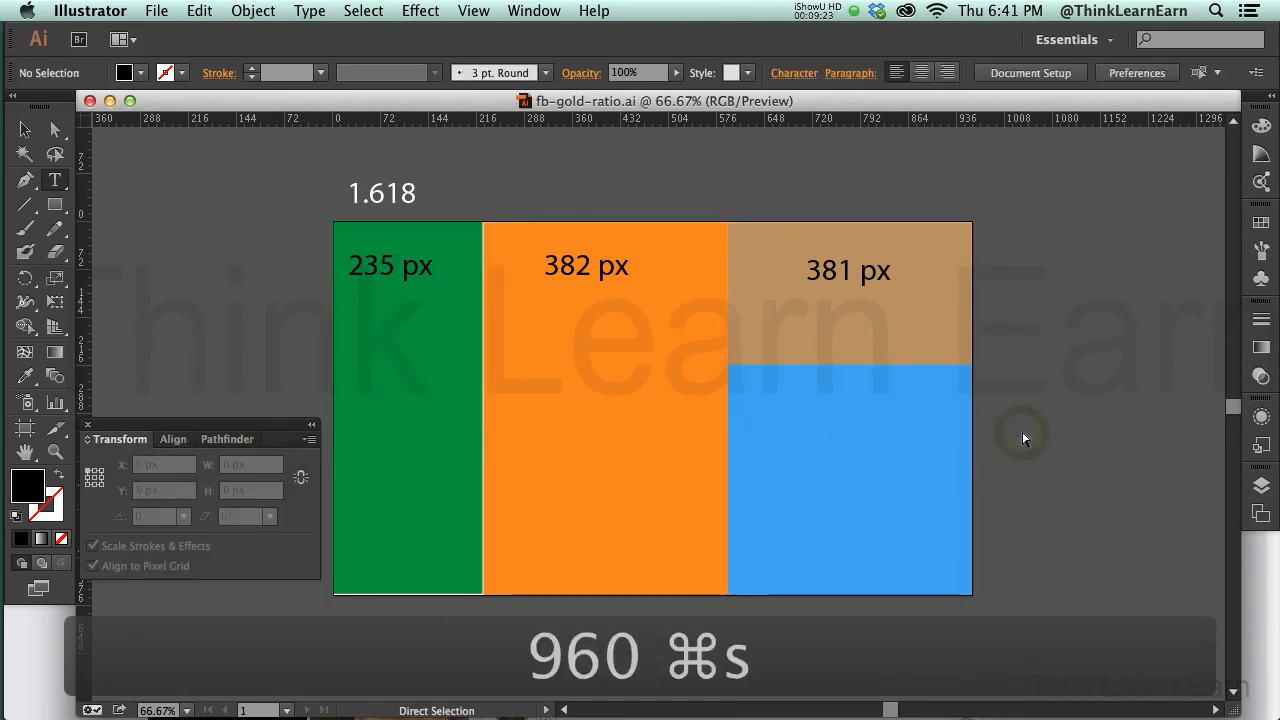
# - Change the green label's unit from px to % so it reads "235 %", then save
pyautogui.press('t')
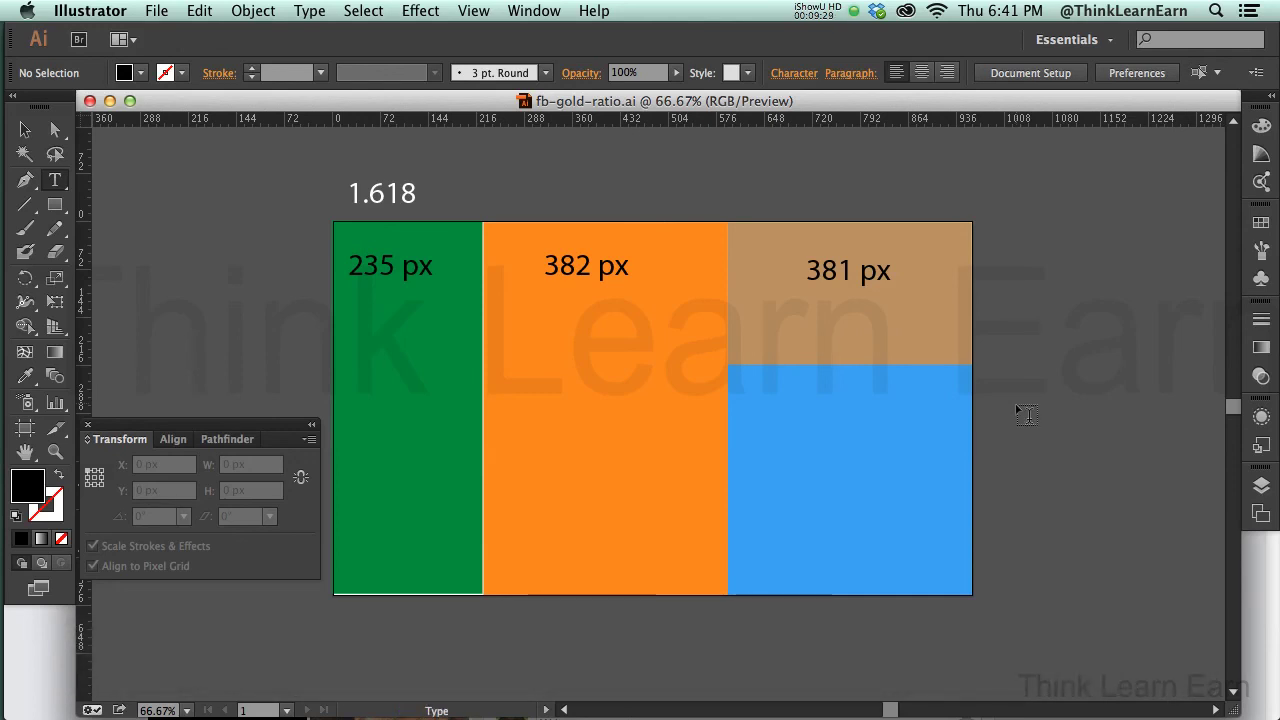
pyautogui.doubleClick(418, 266)
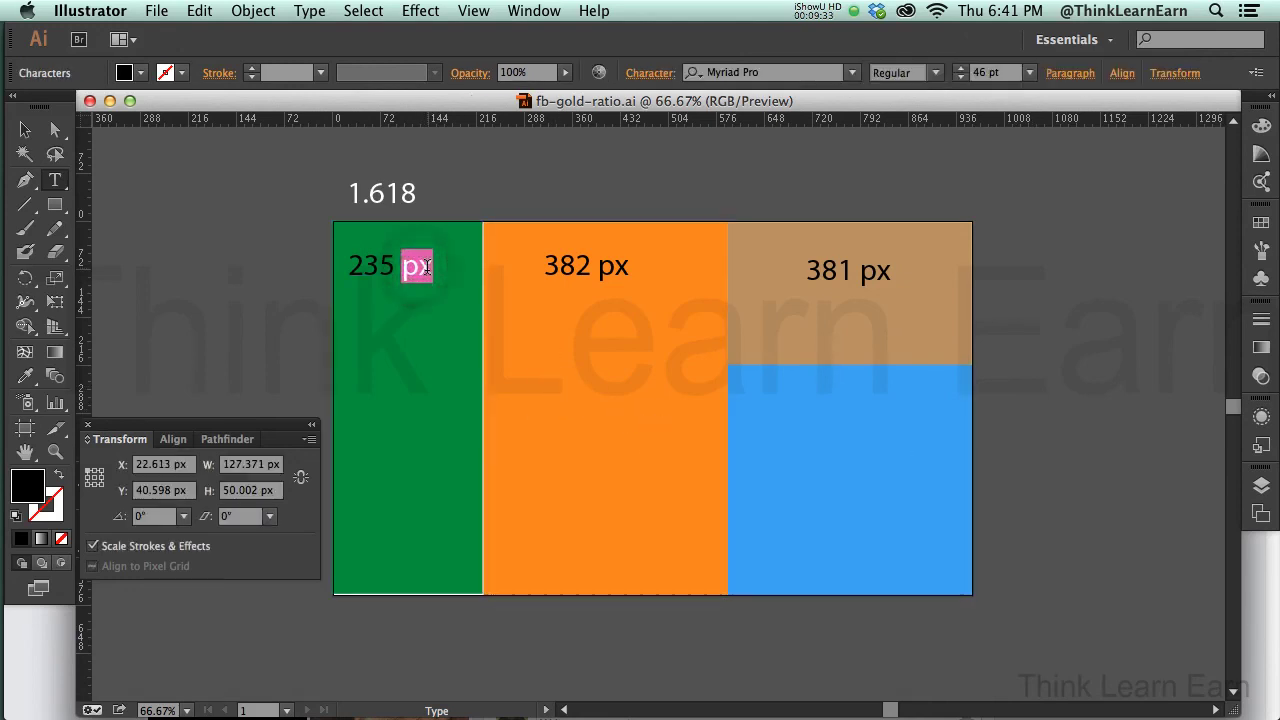
pyautogui.write('%')
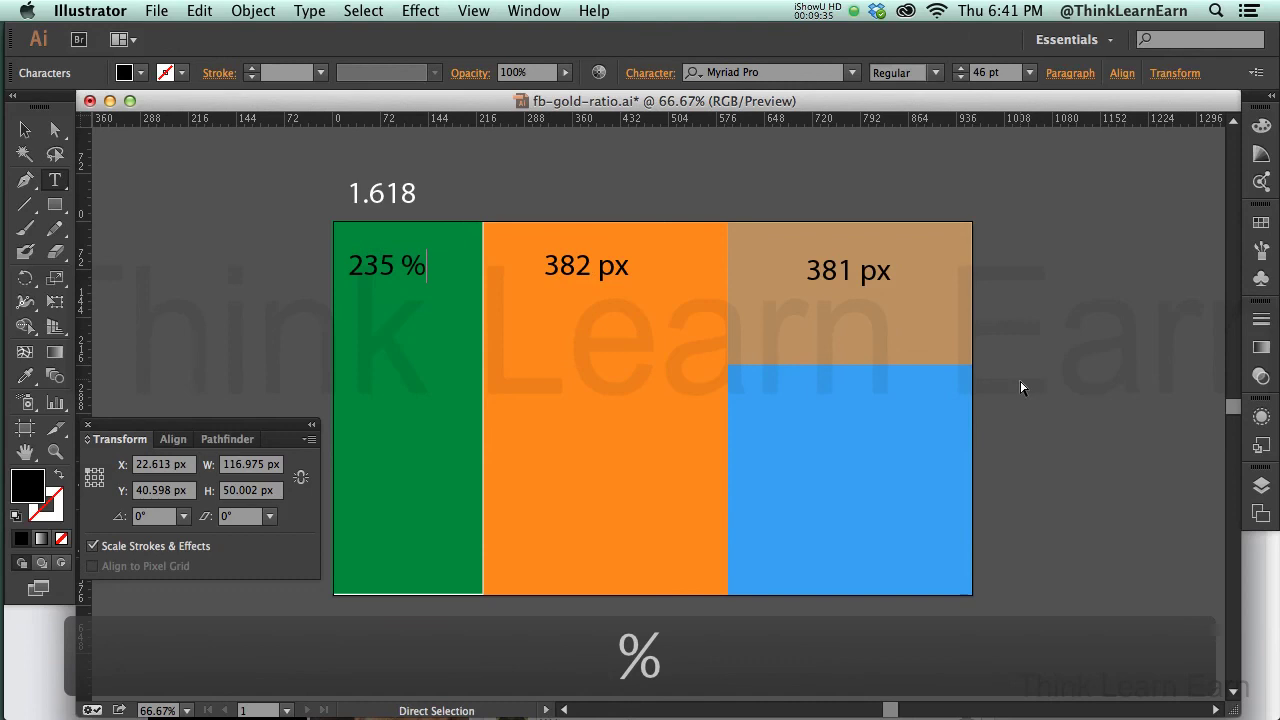
pyautogui.keyDown('super'); pyautogui.click(1020, 383); pyautogui.keyUp('super')
pyautogui.press('super+s')
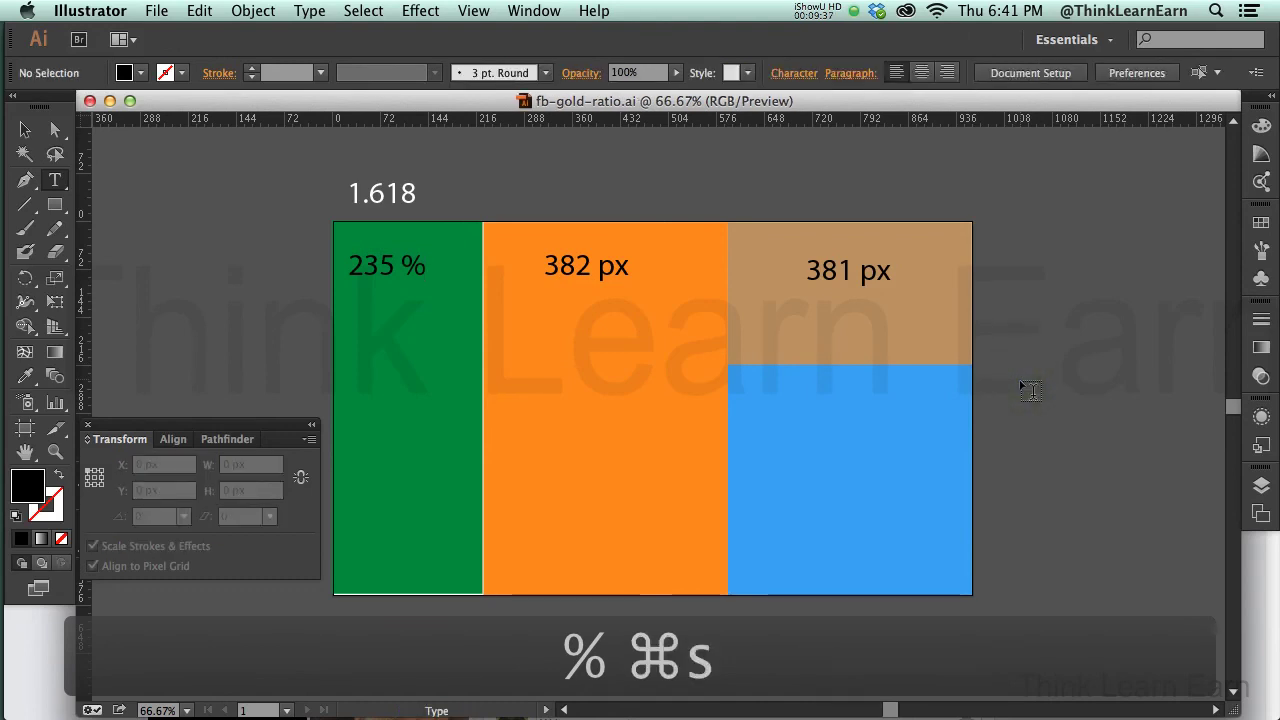